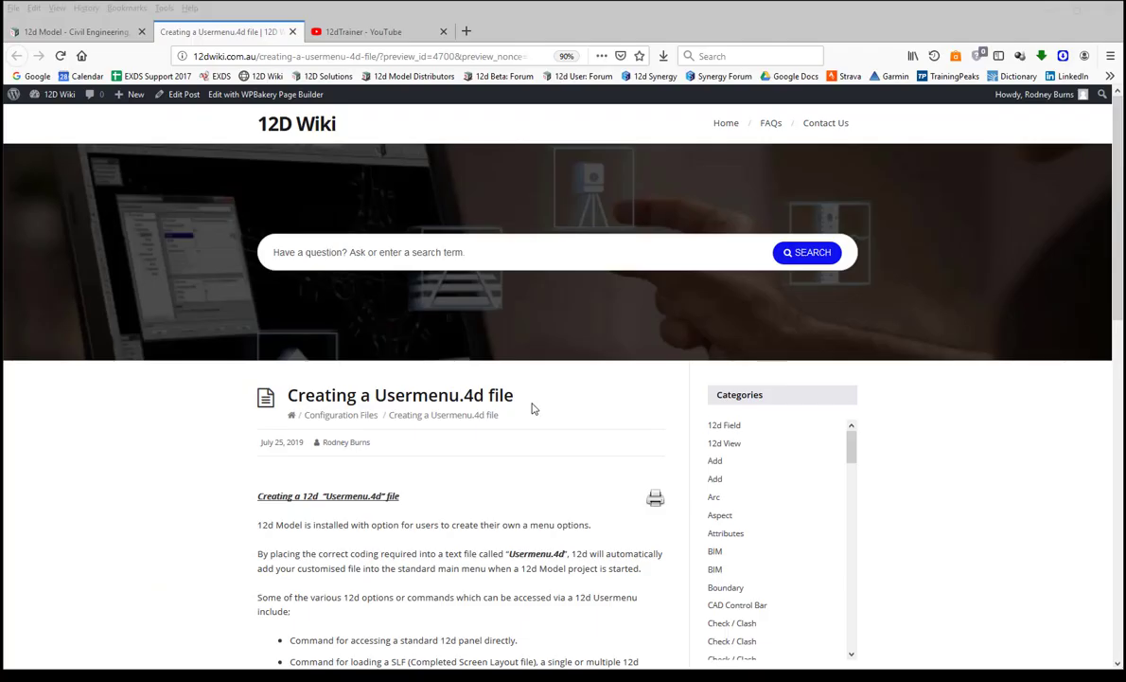
# Save 12d_Usermenu_Example.zip from the link lower in the Creating a Usermenu.4d file article
pyautogui.click(305, 155)
pyautogui.scroll(-5, 217, 310)
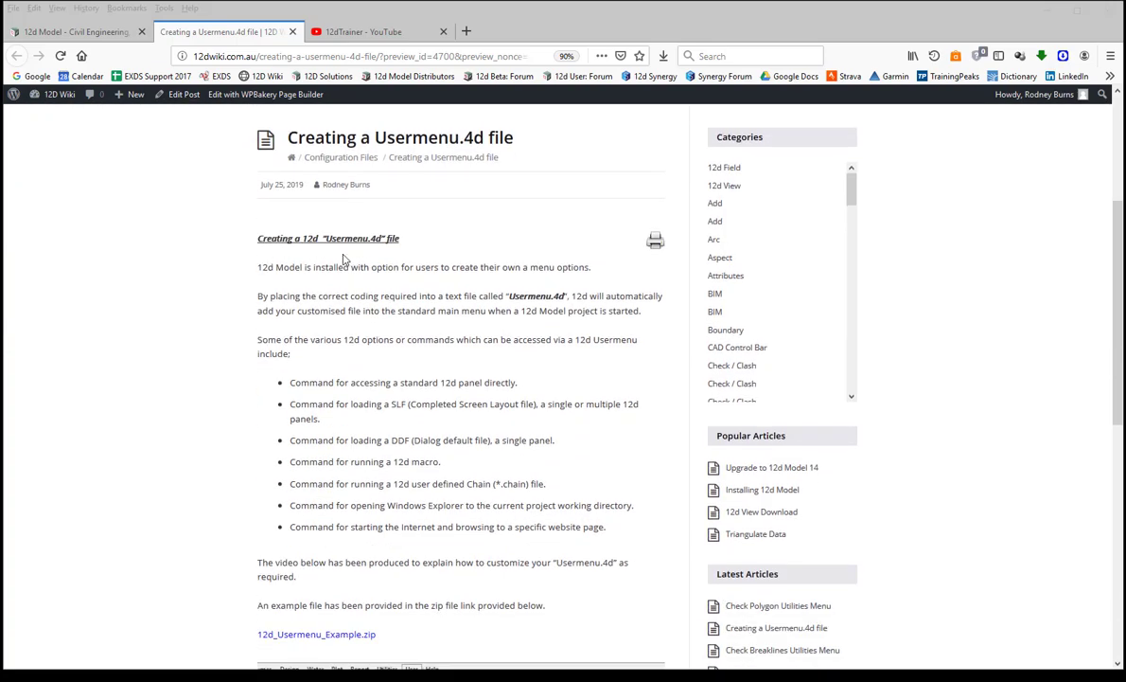
pyautogui.scroll(-3, 376, 272)
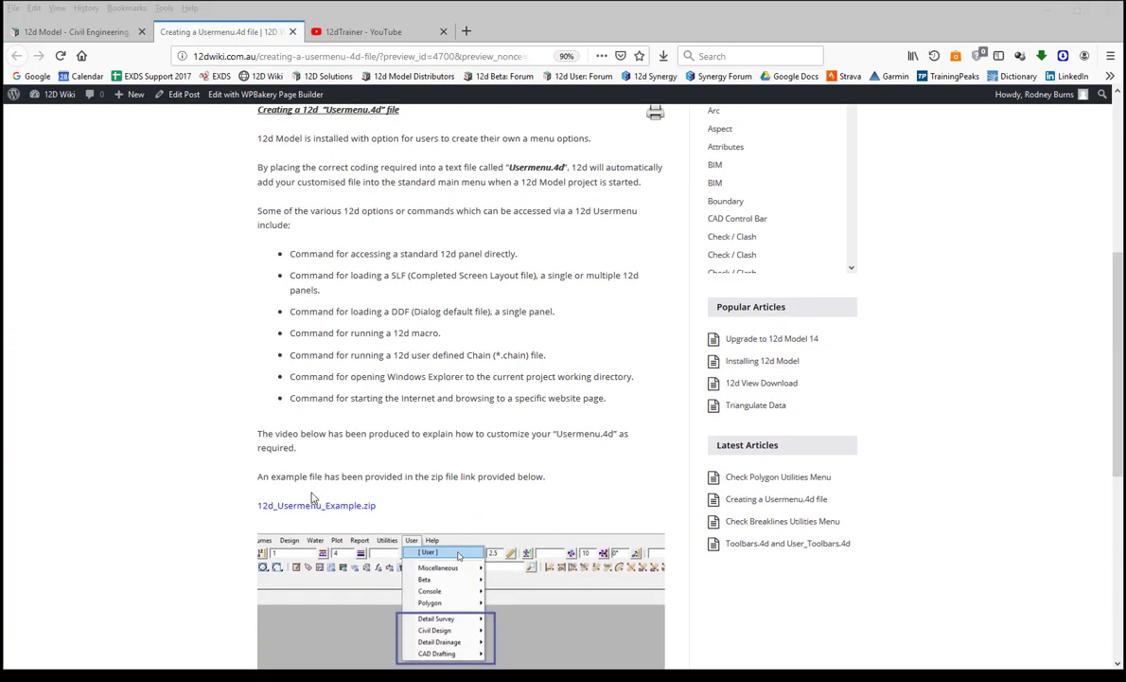
pyautogui.scroll(-6, 314, 499)
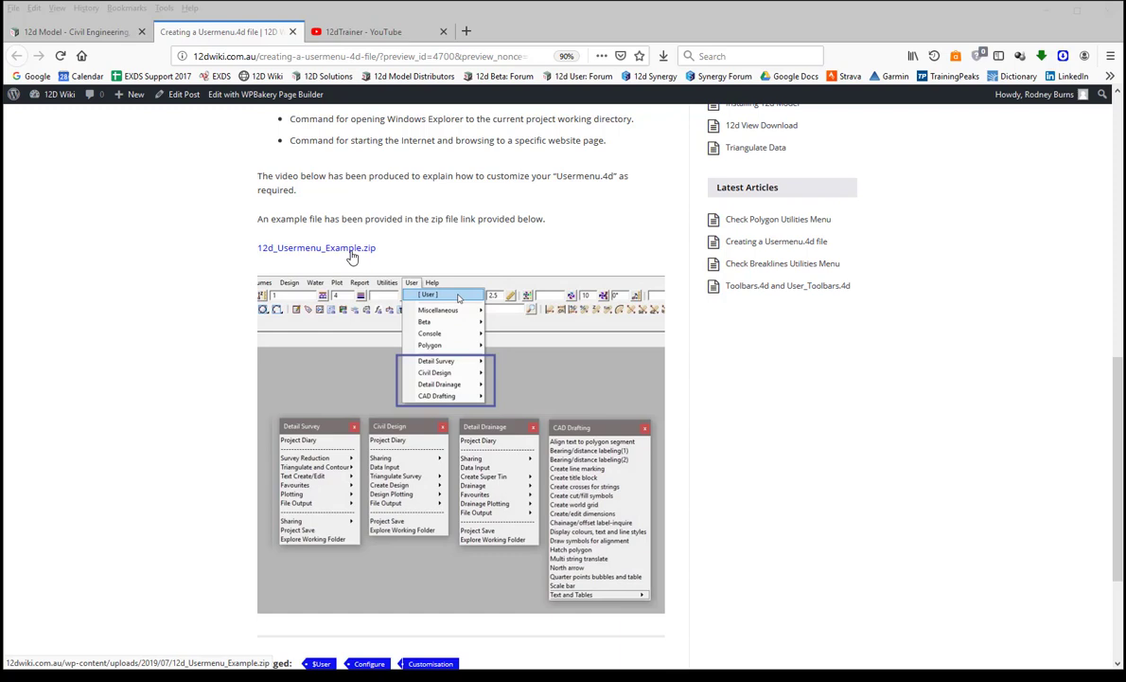
pyautogui.click(352, 256)
pyautogui.click(336, 248)
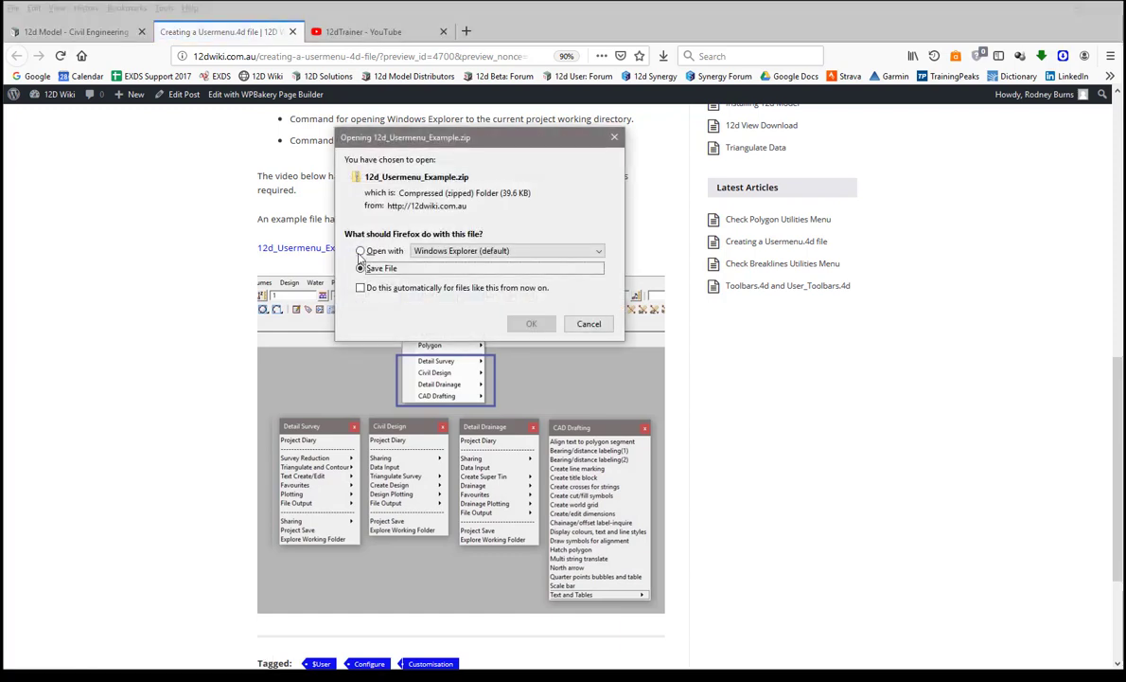
pyautogui.click(495, 301)
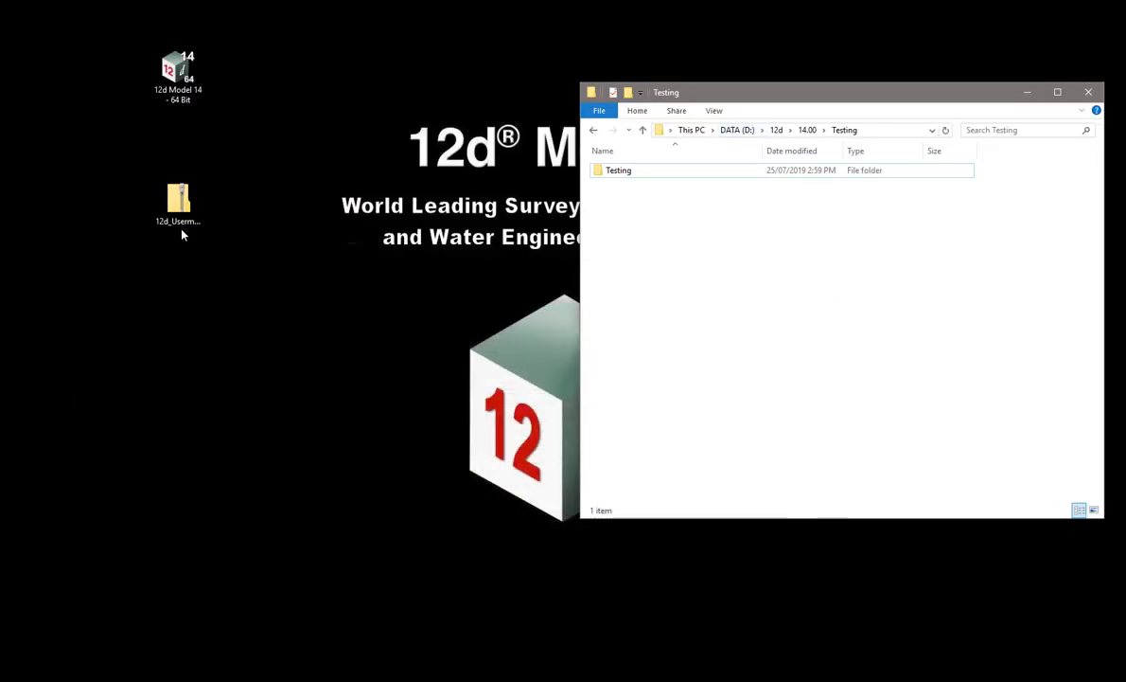
# Copy the downloaded zip from the desktop into D:\12d\14.00\Testing
pyautogui.click(180, 203)
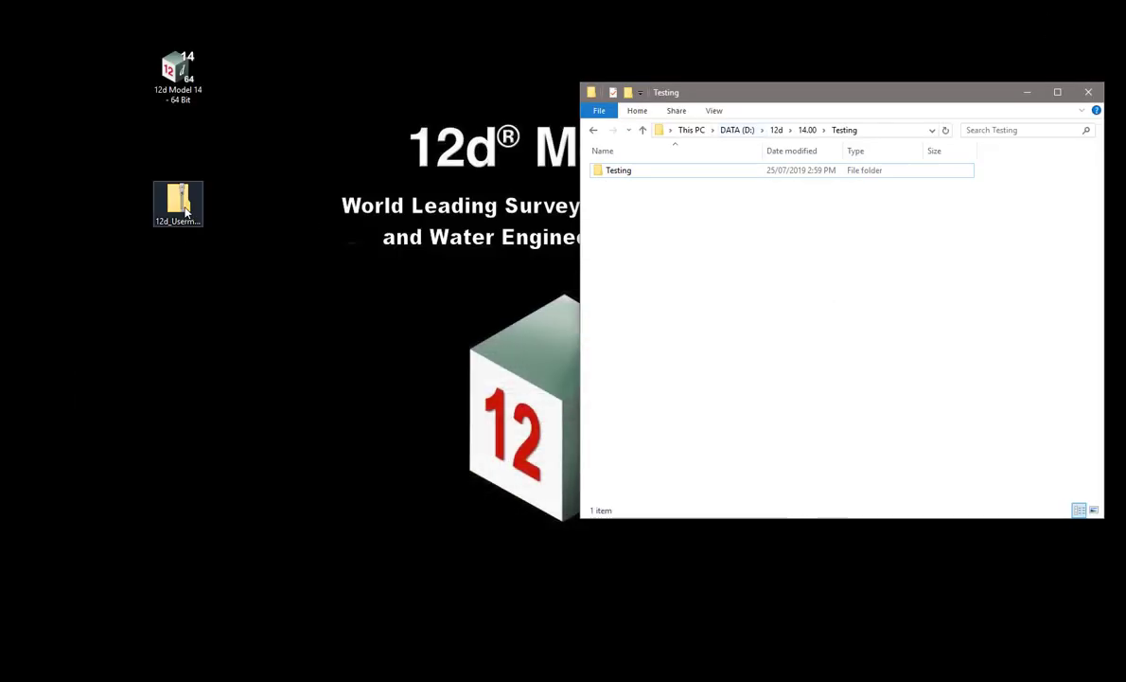
pyautogui.moveTo(182, 206); pyautogui.dragTo(639, 253)
pyautogui.click(888, 130)
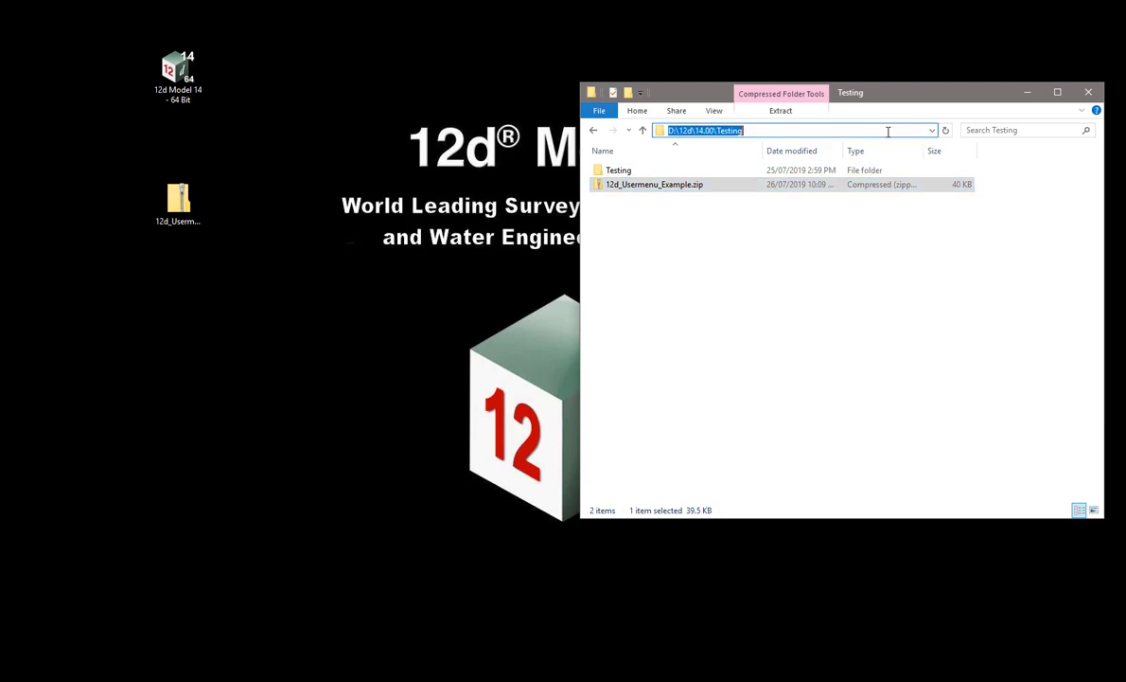
# Extract the zip and open 12d_Usermenu_Example, showing its Usermenu folder and usermenu.4d
pyautogui.click(649, 189)
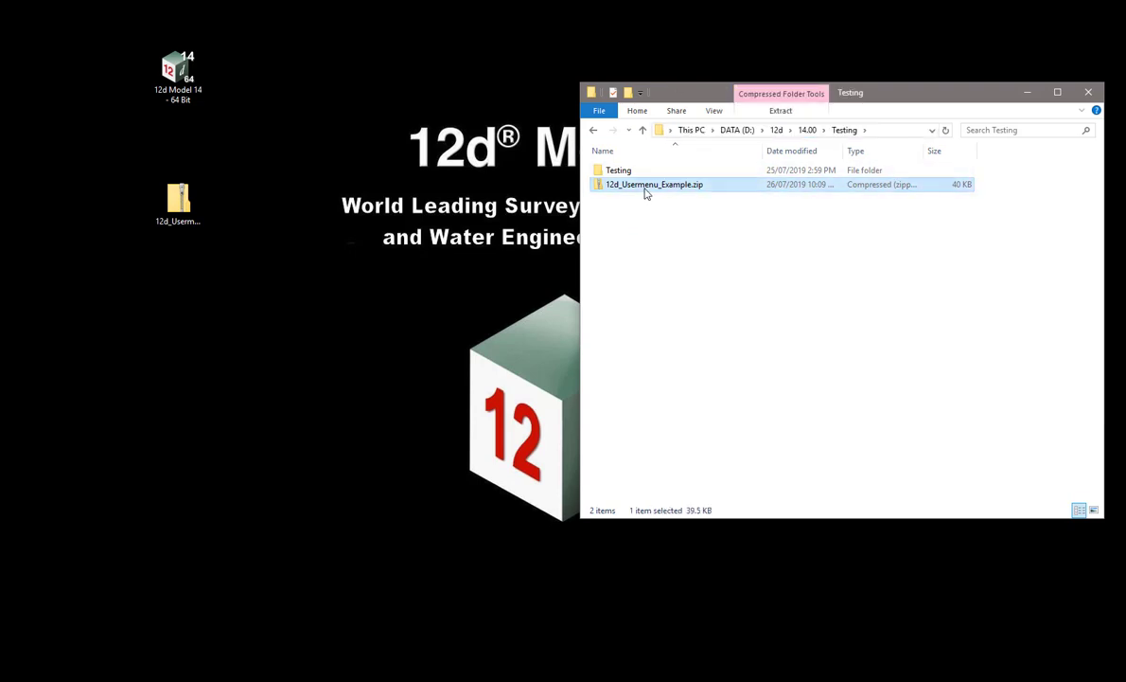
pyautogui.rightClick(645, 192)
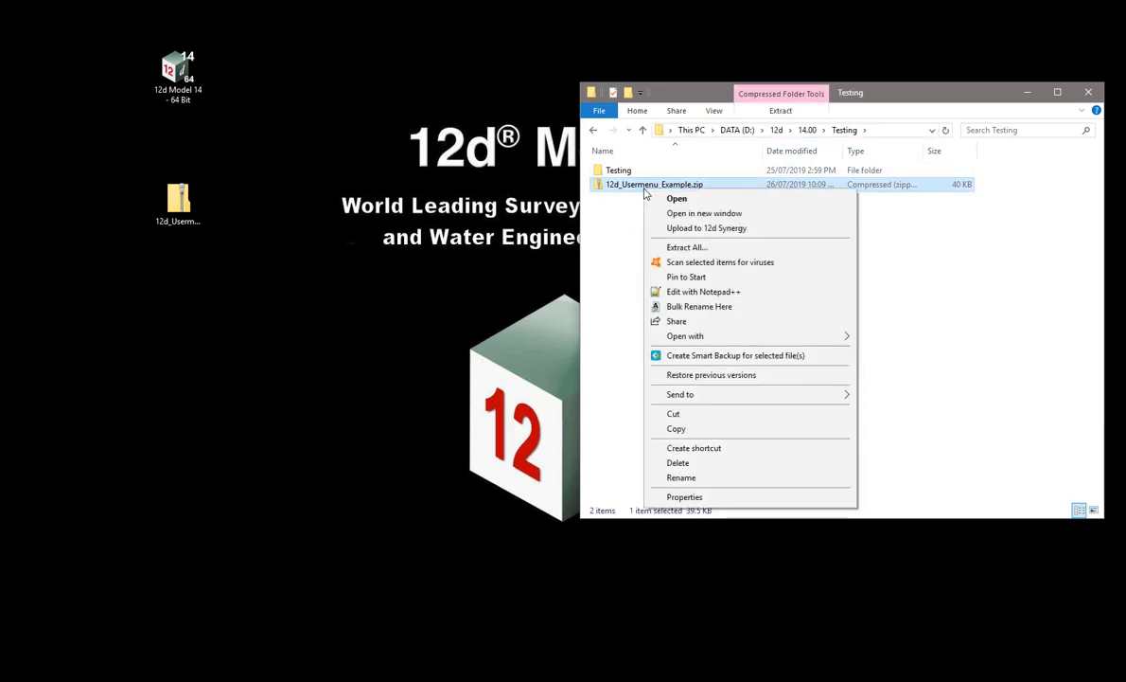
pyautogui.click(683, 248)
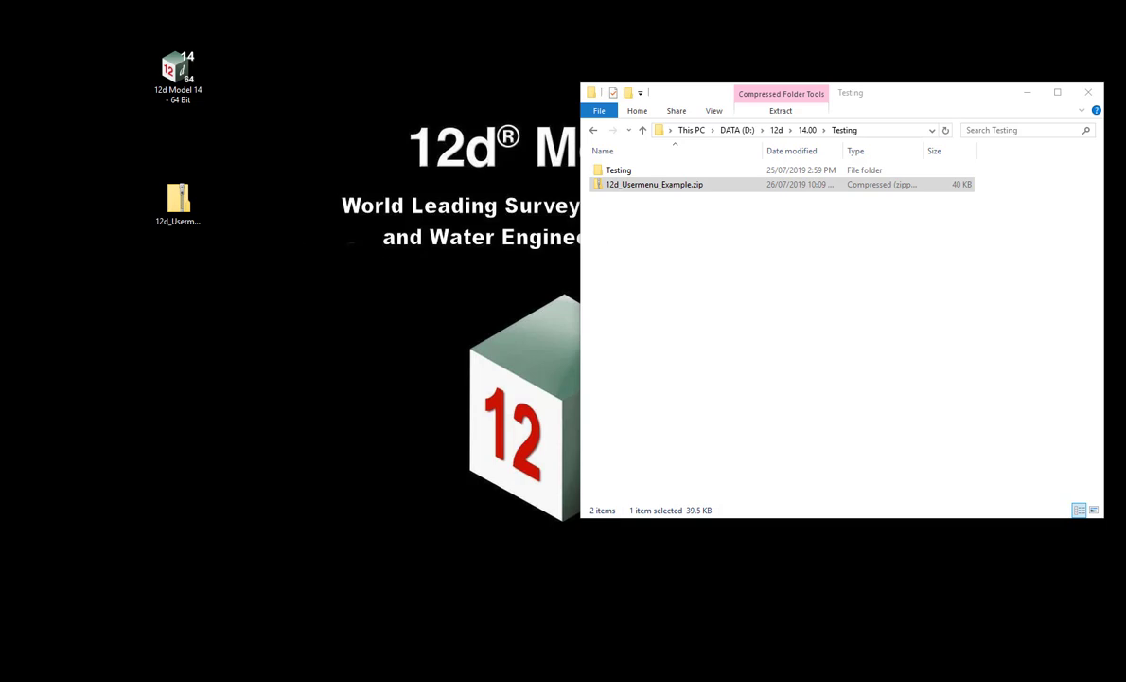
pyautogui.click(630, 170)
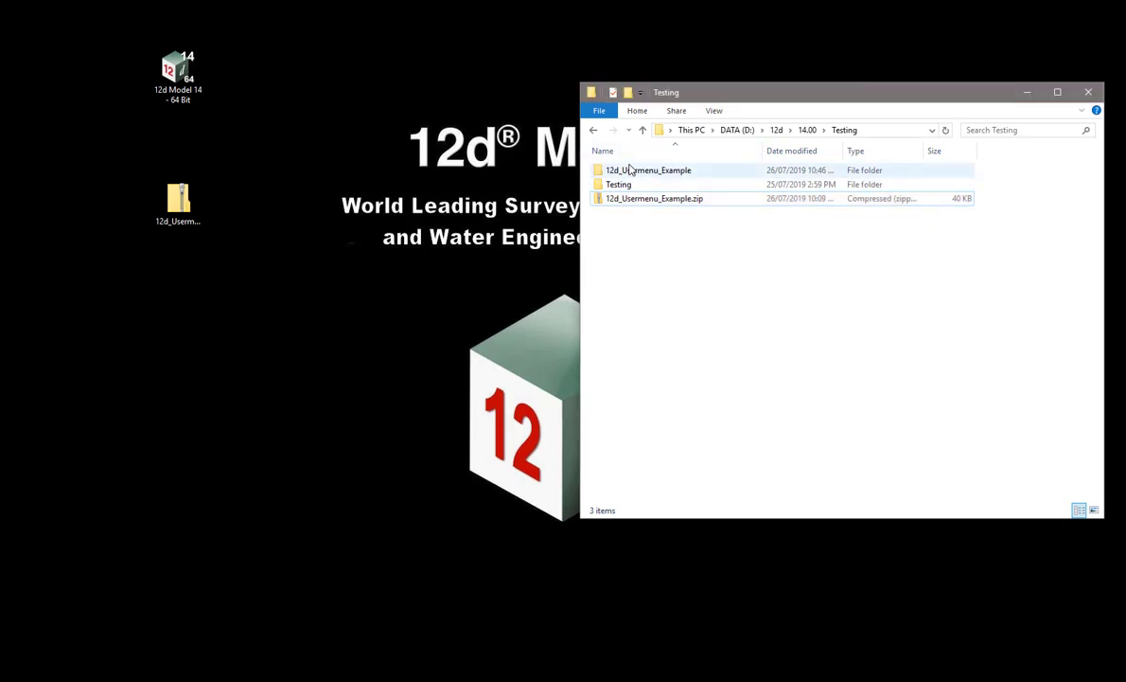
pyautogui.doubleClick(629, 170)
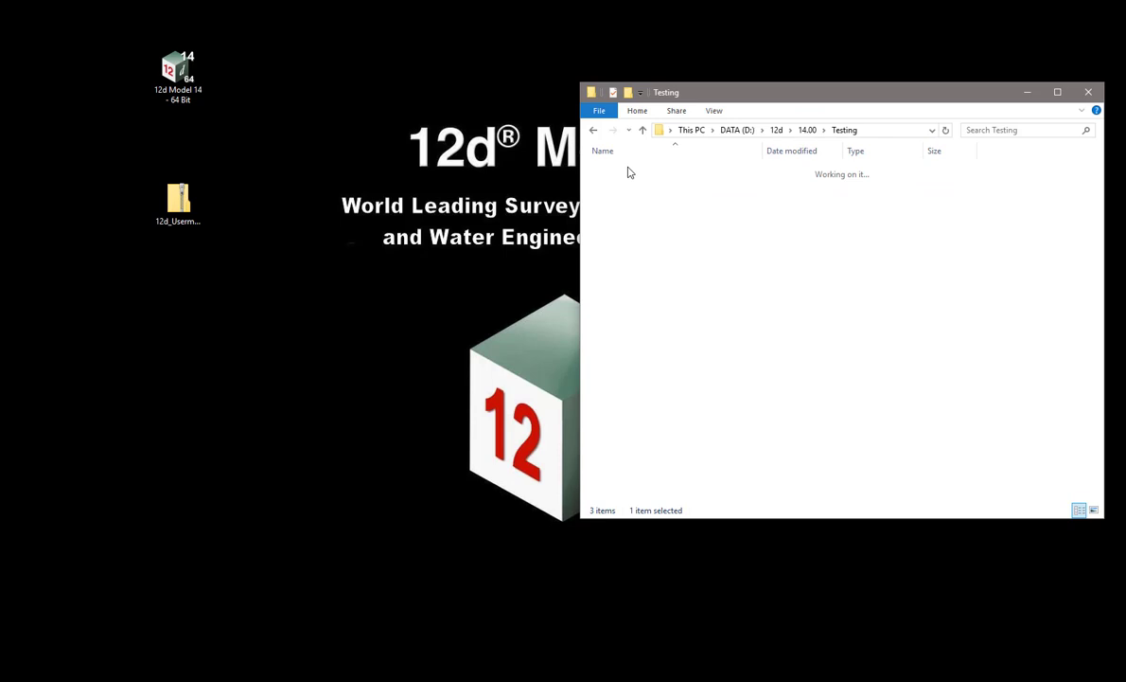
pyautogui.click(622, 172)
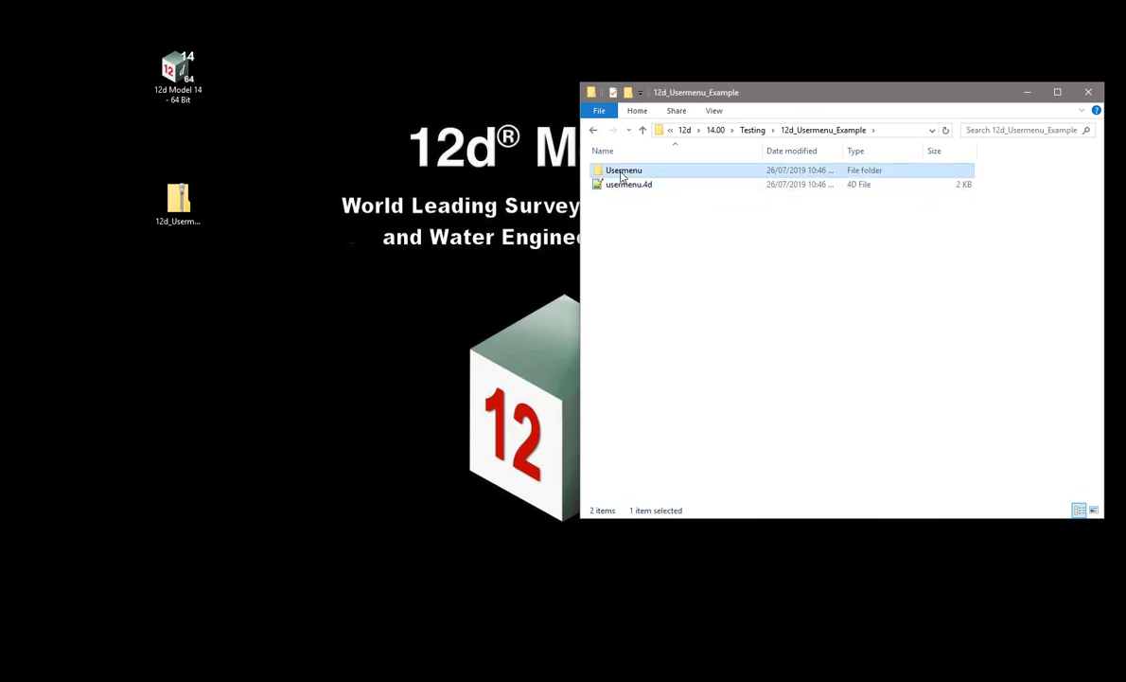
pyautogui.click(622, 186)
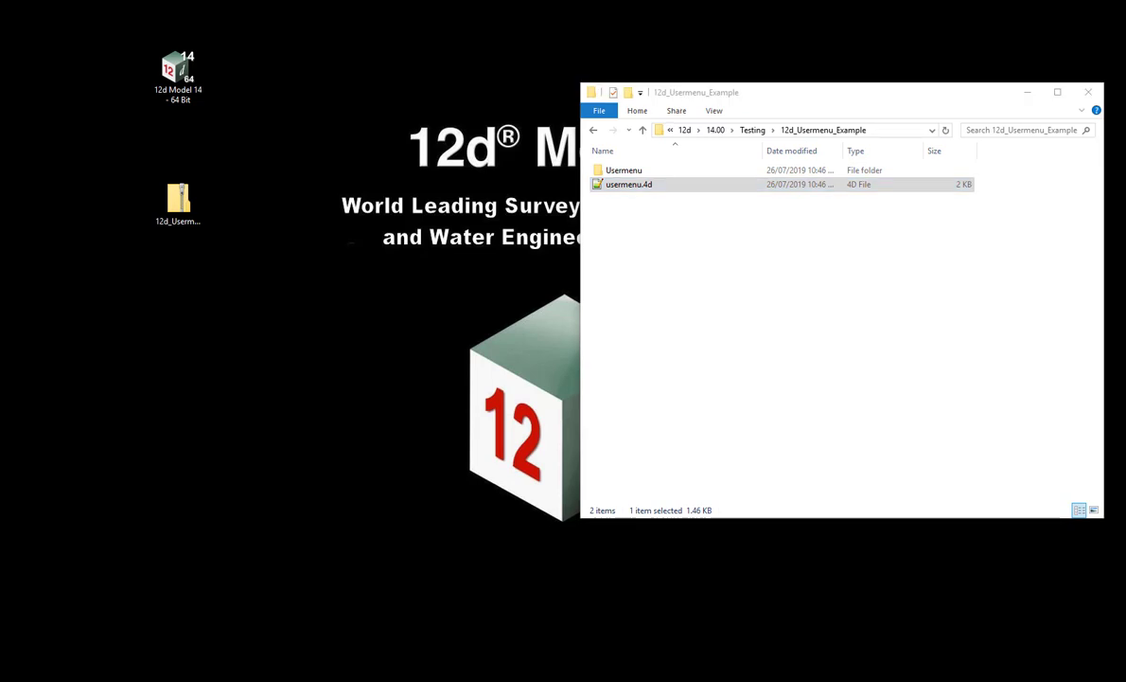
# Position the C:\12d\14.00\user Explorer window over the example folder window
pyautogui.moveTo(189, 261); pyautogui.dragTo(708, 220)
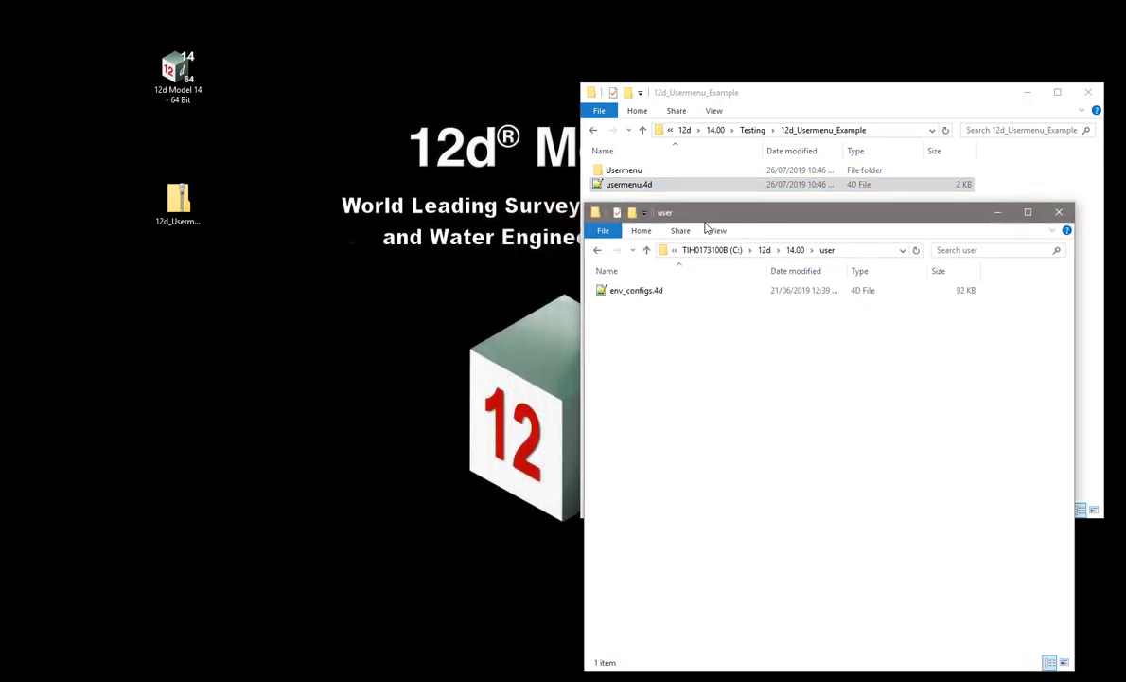
pyautogui.click(858, 249)
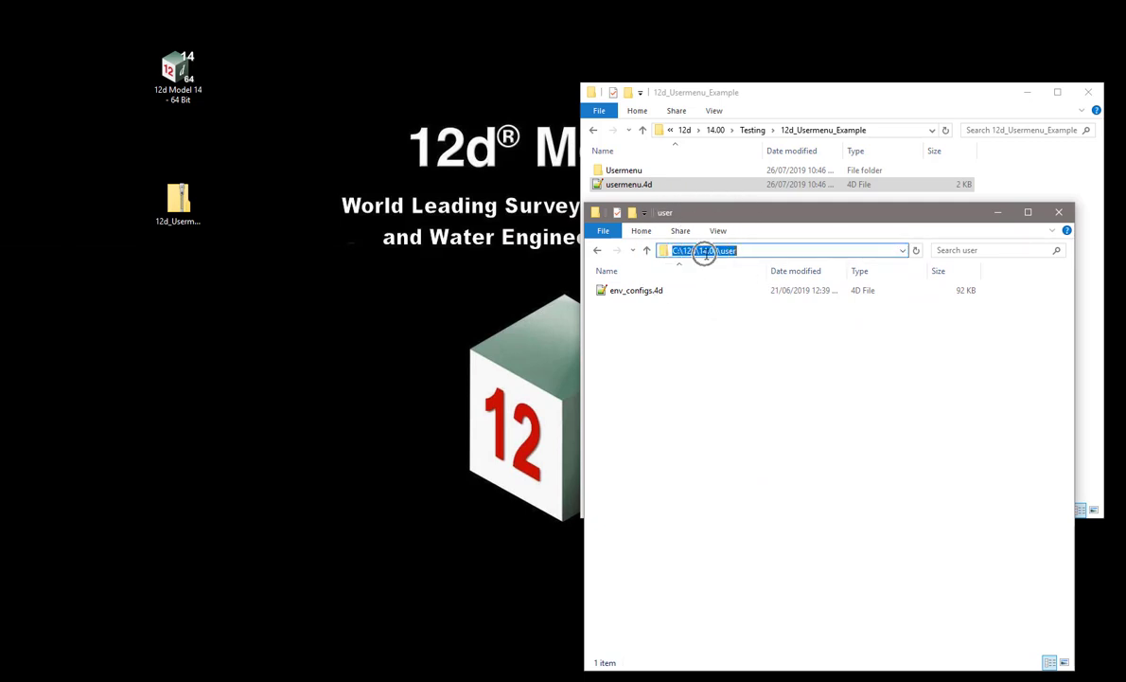
pyautogui.click(752, 251)
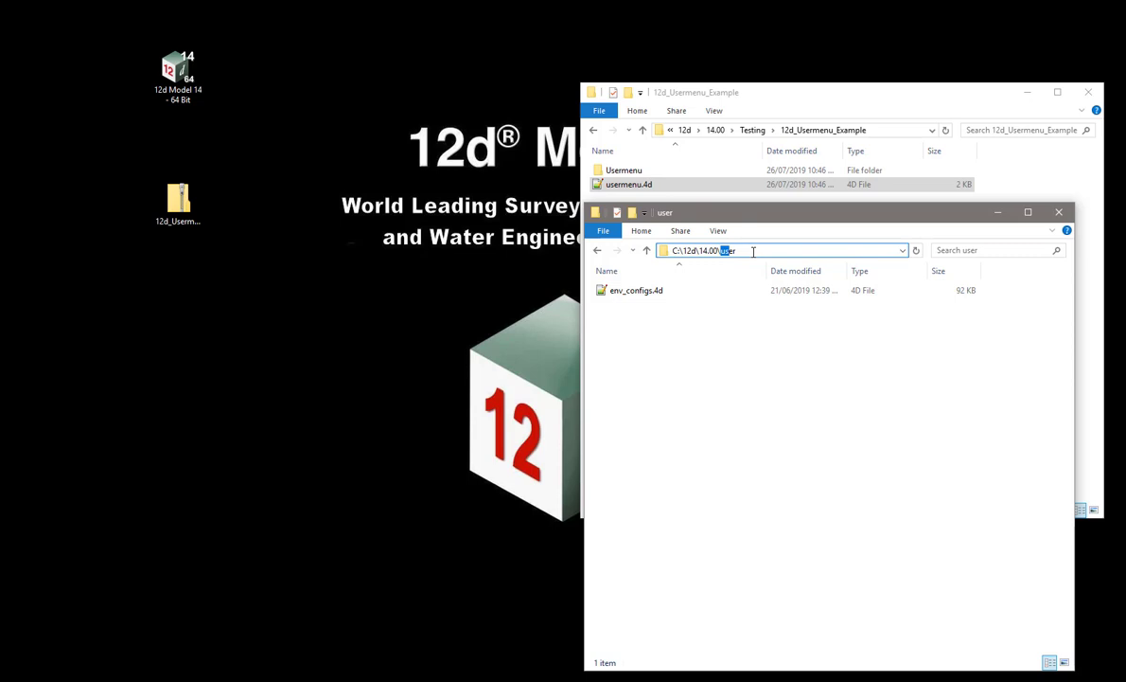
pyautogui.moveTo(754, 251); pyautogui.dragTo(756, 251)
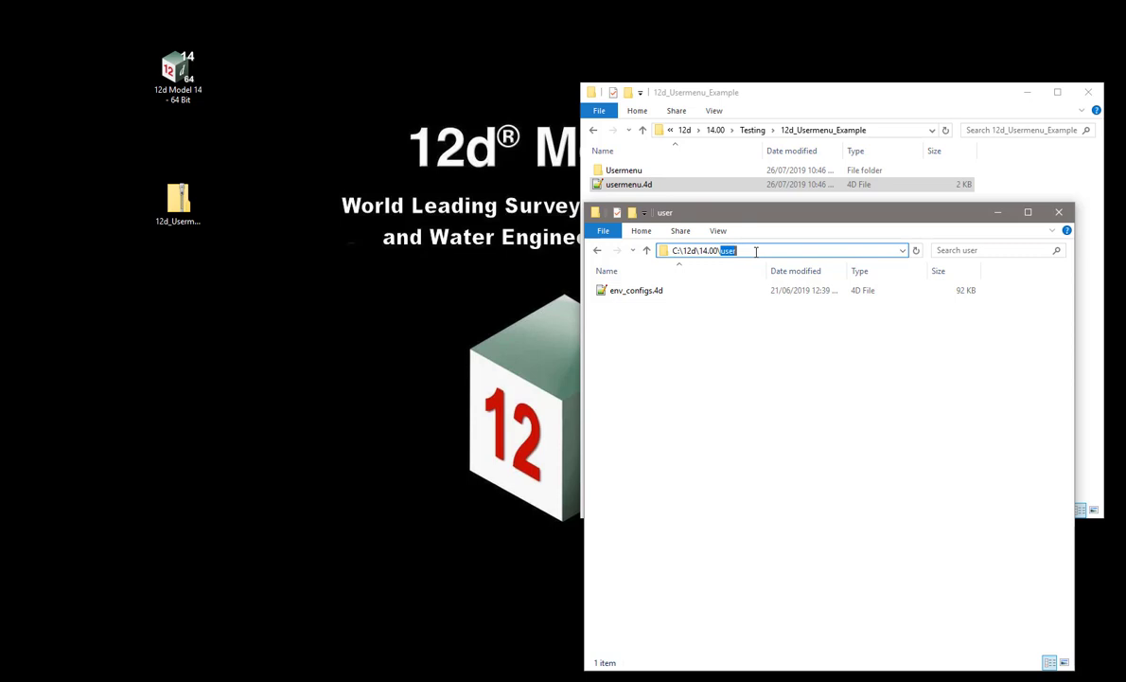
# Move the Usermenu folder and usermenu.4d from the example folder into user
pyautogui.click(624, 170)
pyautogui.keyDown('ctrl'); pyautogui.click(623, 184); pyautogui.keyUp('ctrl')
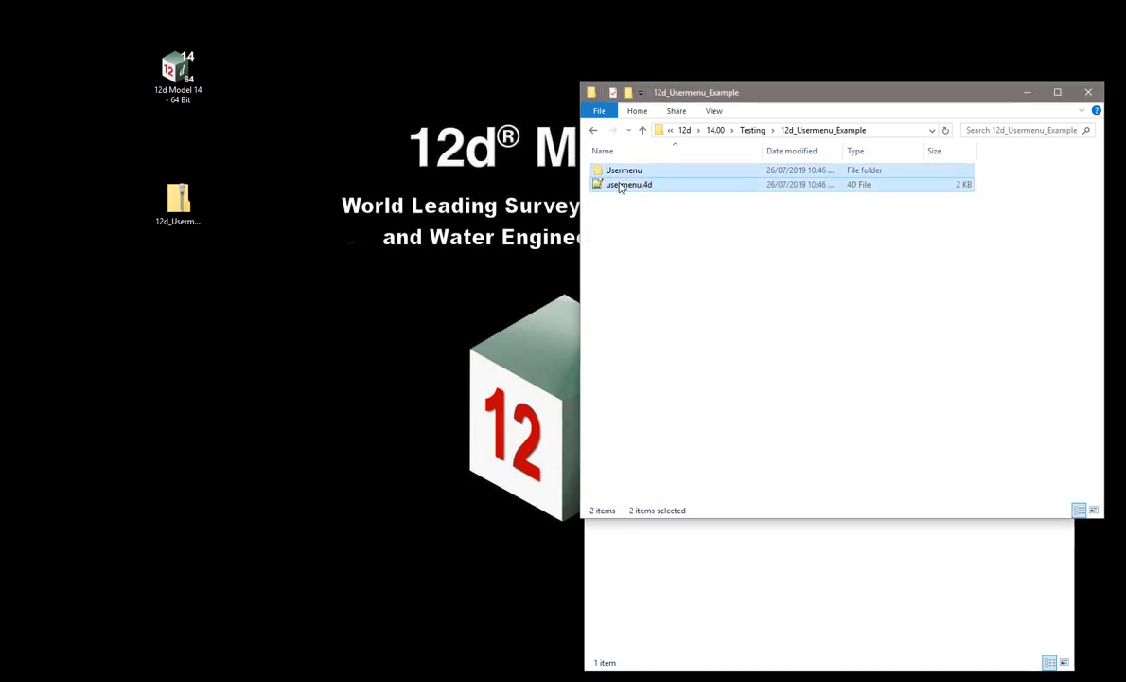
pyautogui.click(704, 552)
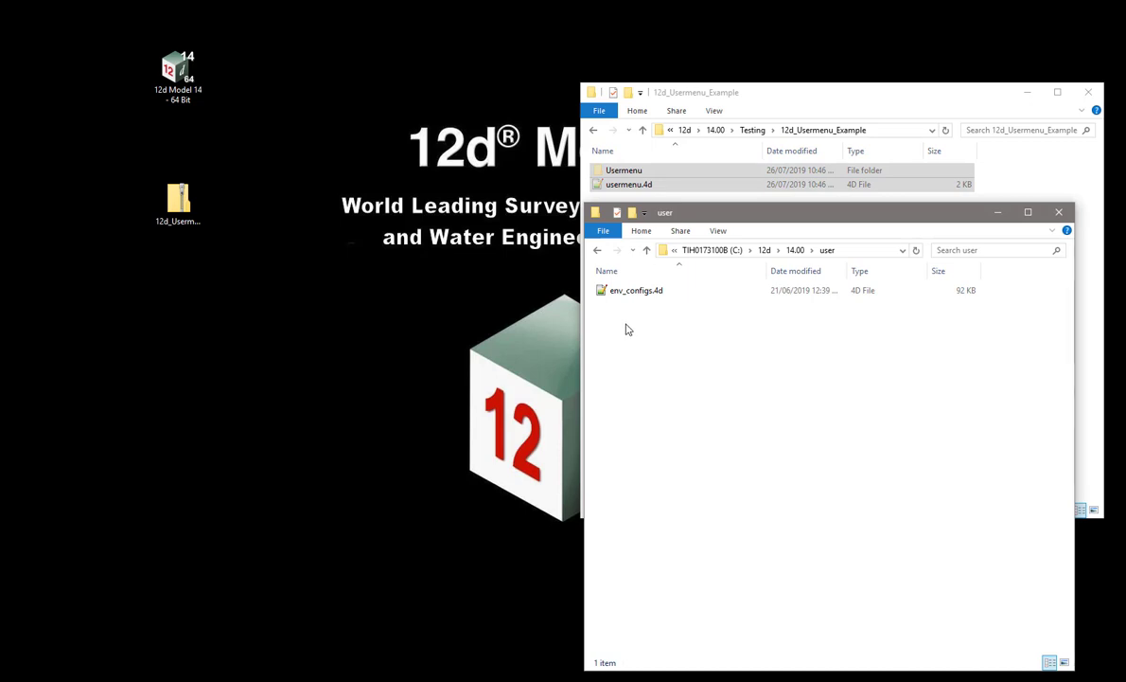
pyautogui.hotkey('ctrl', 'v')
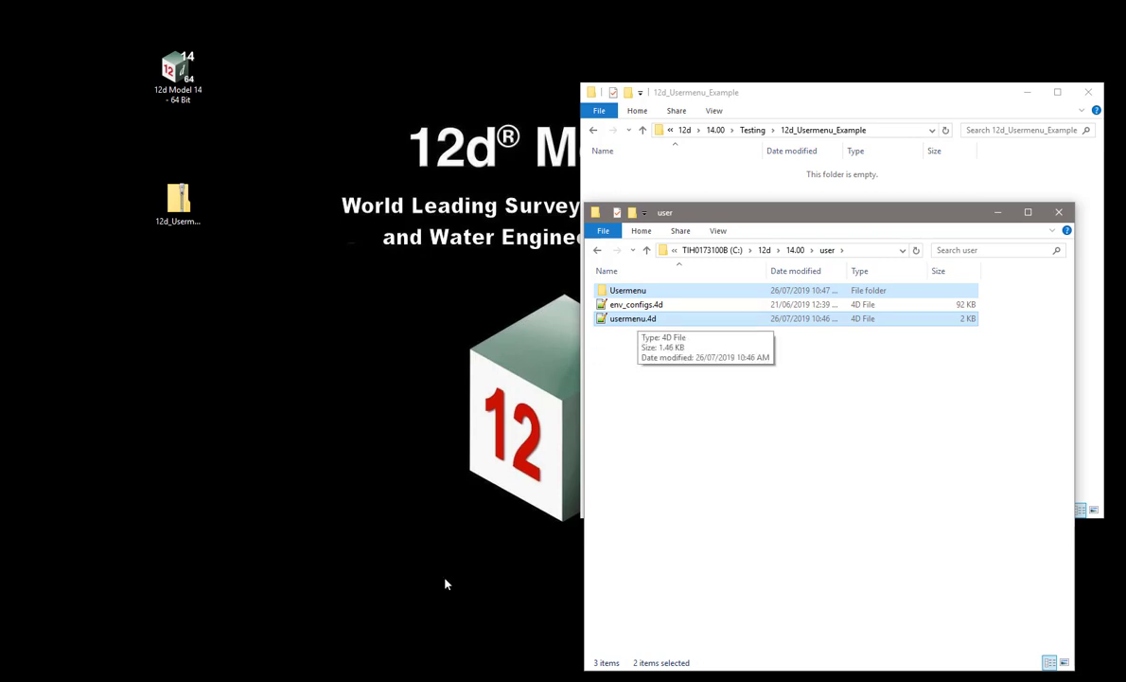
# Restore 12d Model and check the entries currently on its User menu
pyautogui.click(476, 670)
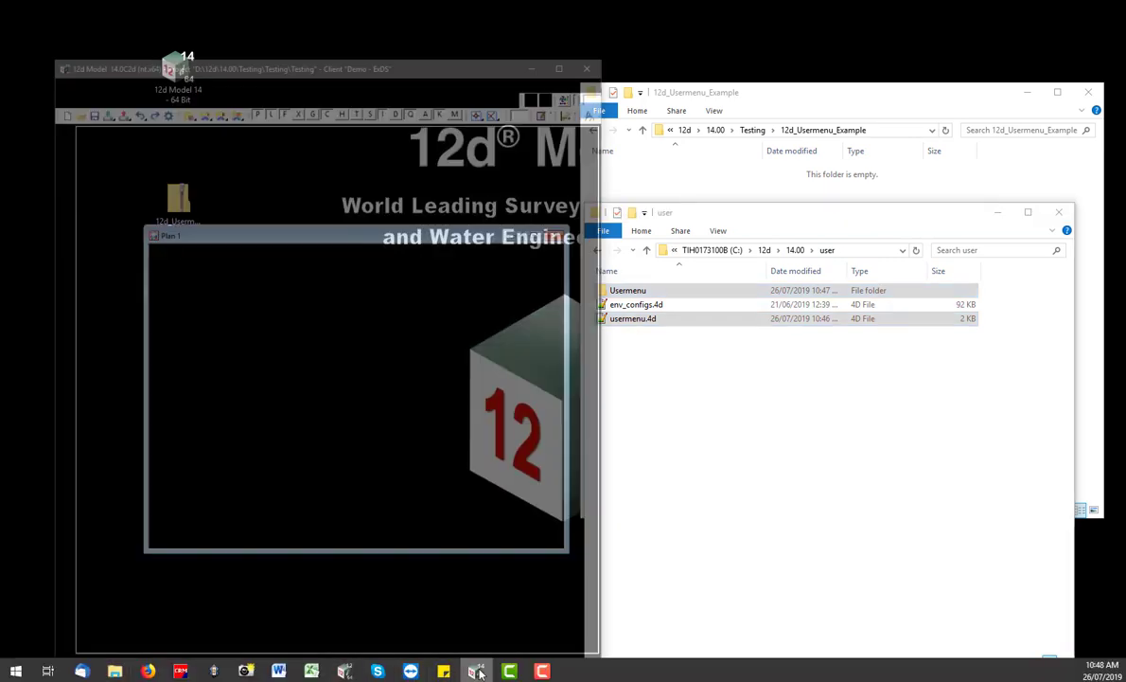
pyautogui.click(485, 8)
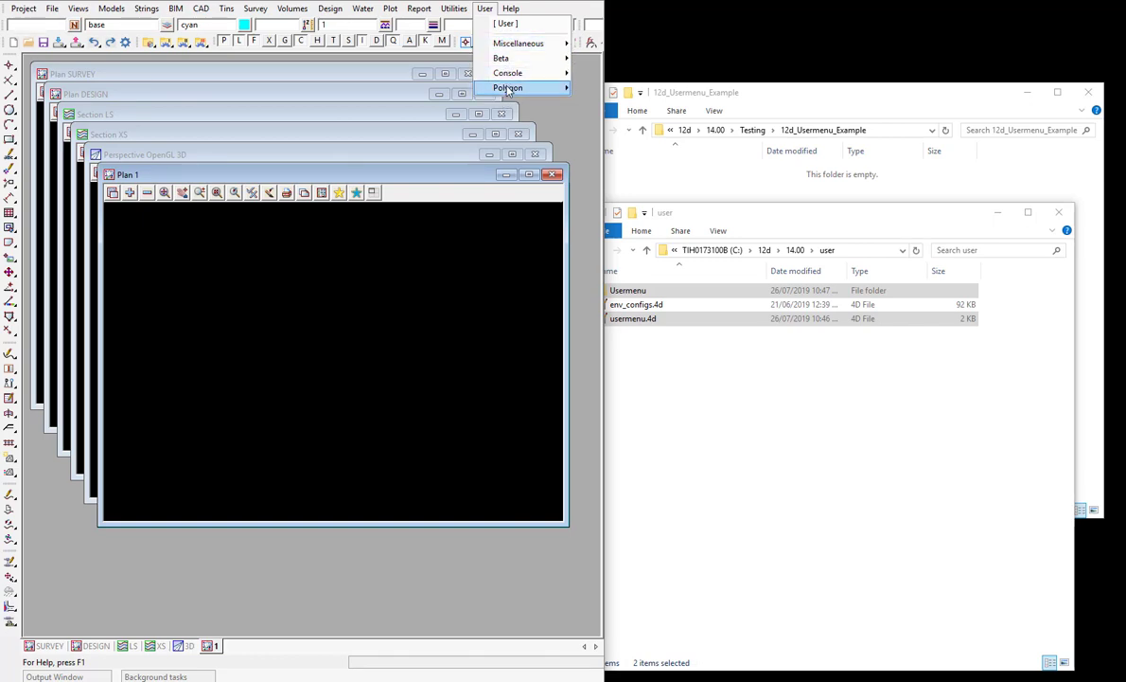
pyautogui.moveTo(508, 90)
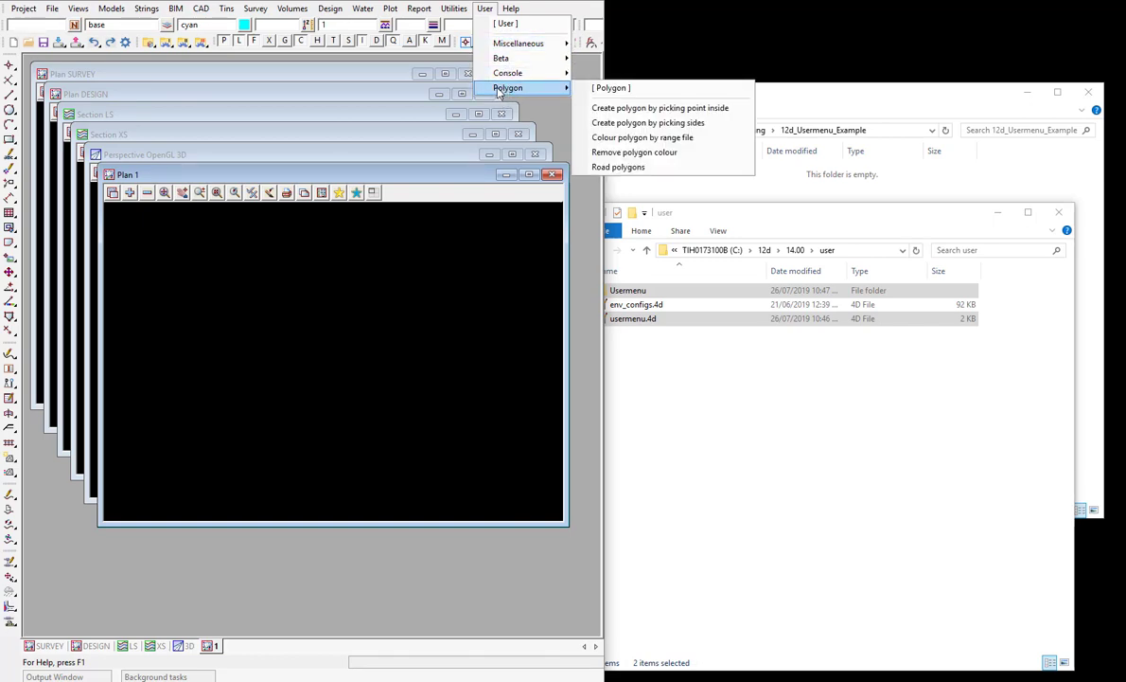
pyautogui.press('Escape')
pyautogui.press('Escape')
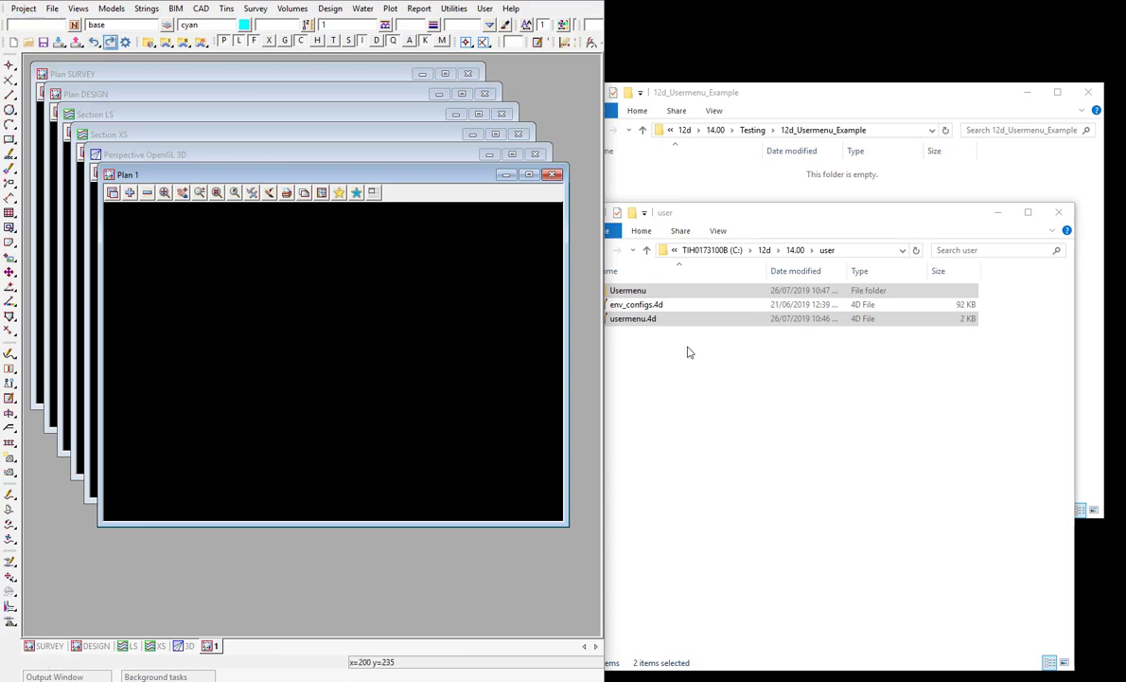
# Restart the 12d Model project with Project > Restart
pyautogui.click(729, 214)
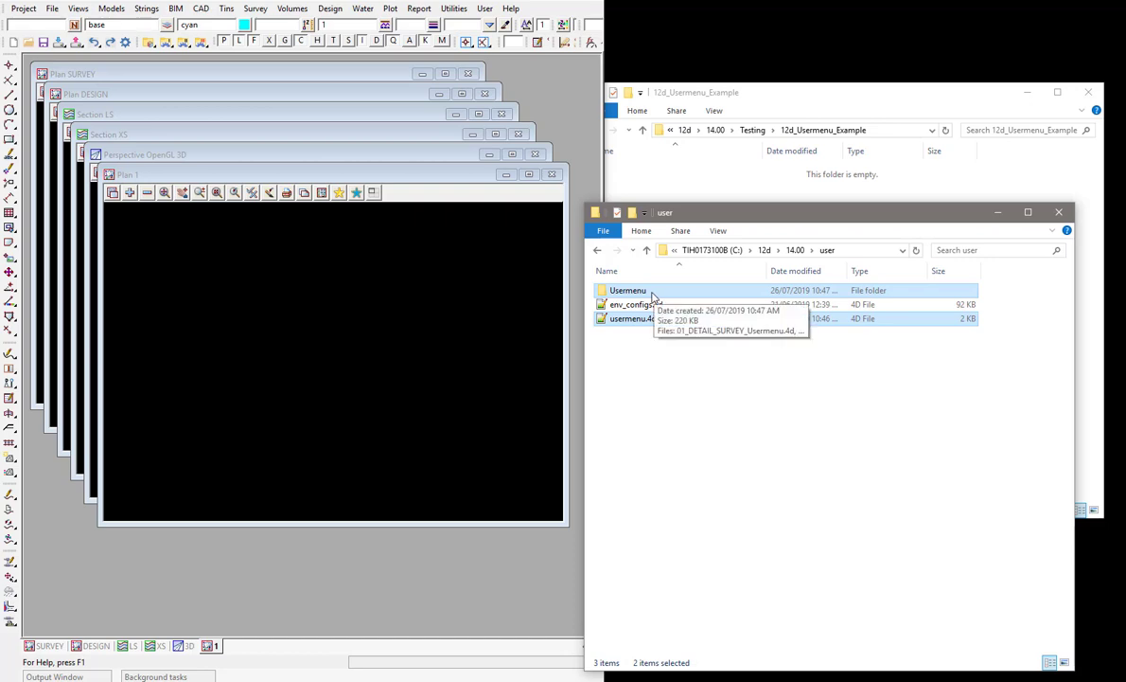
pyautogui.moveTo(702, 216); pyautogui.dragTo(725, 193)
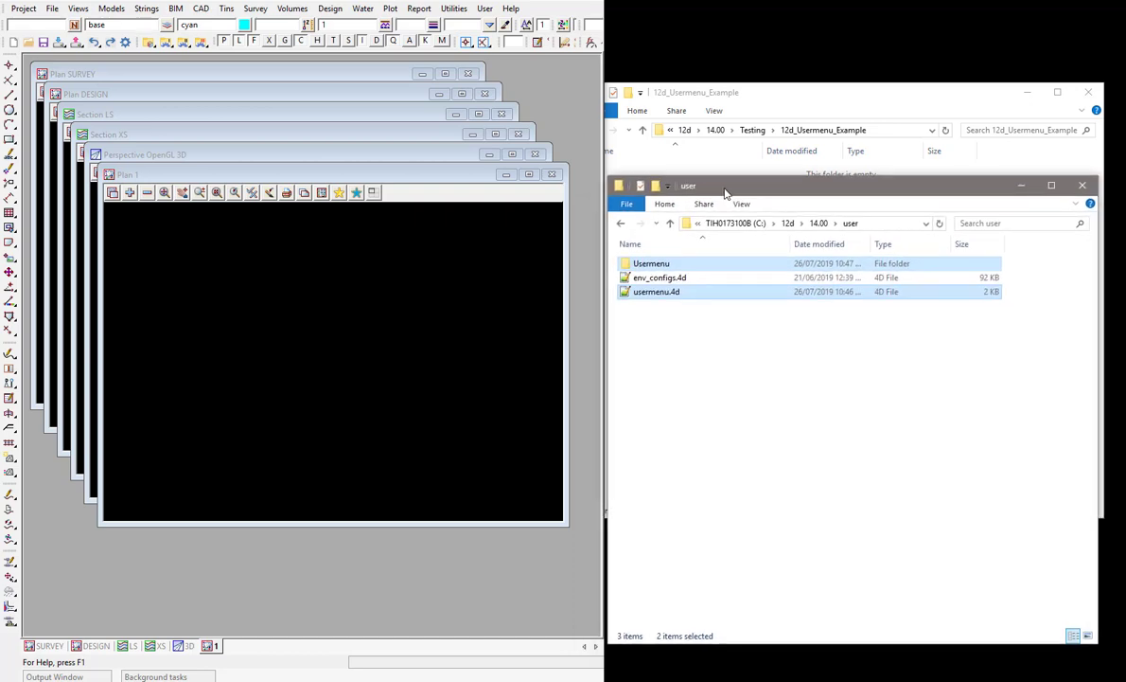
pyautogui.click(23, 8)
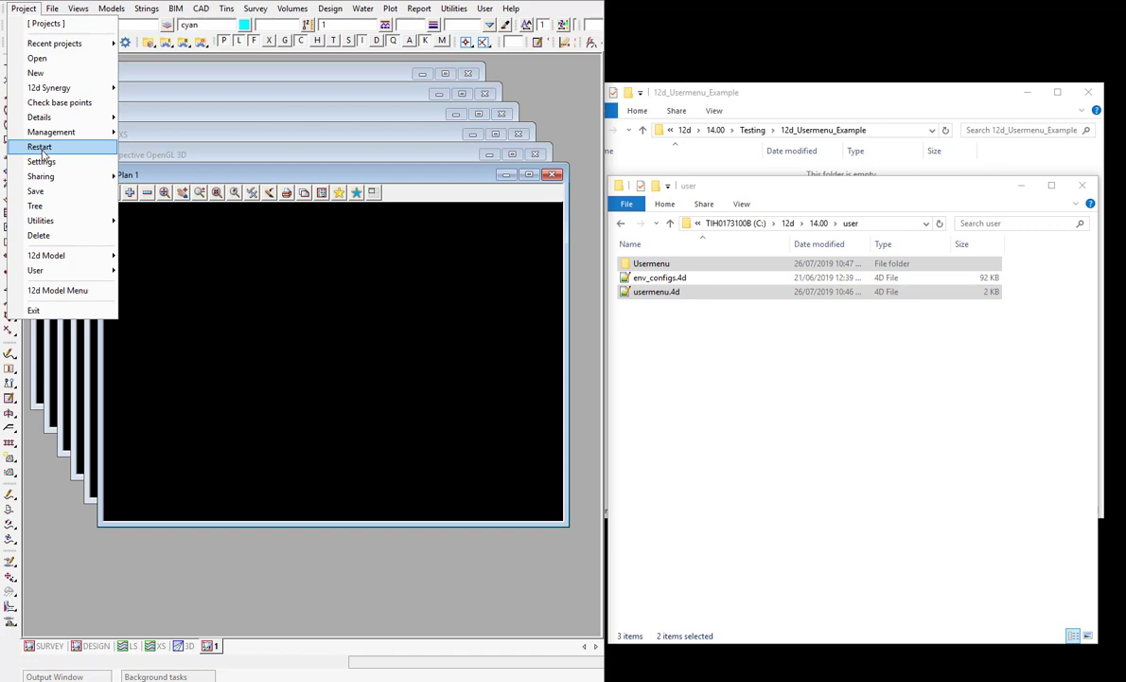
pyautogui.click(40, 147)
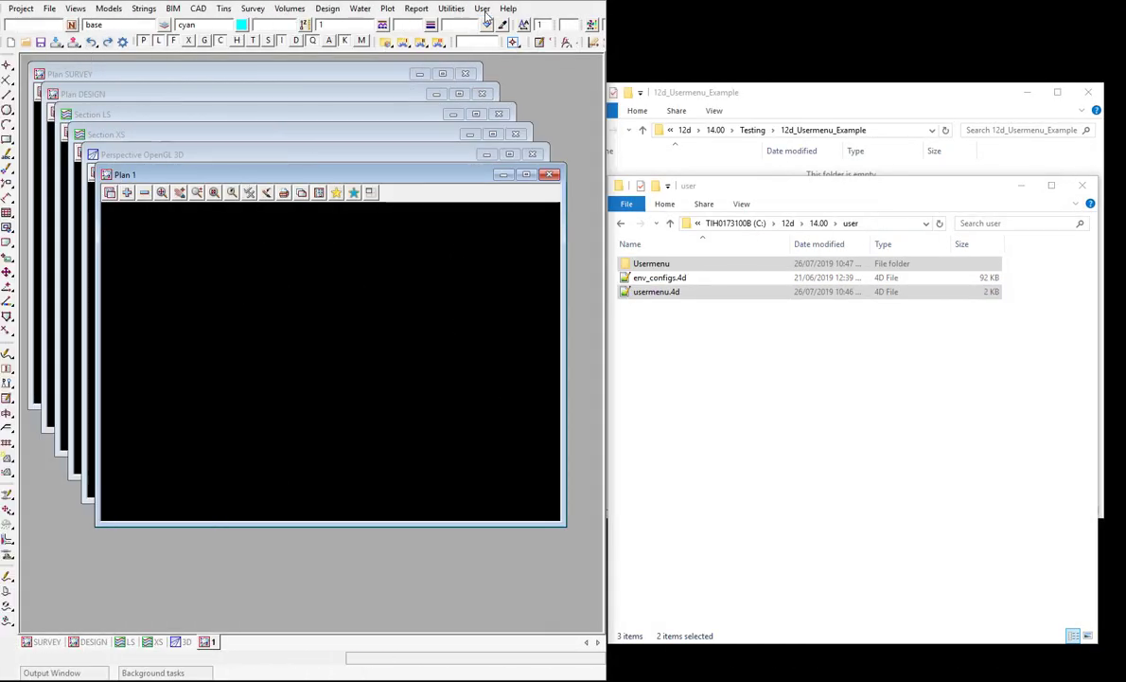
# Check the new User menu entries and maximize the Plan 1 view
pyautogui.click(483, 10)
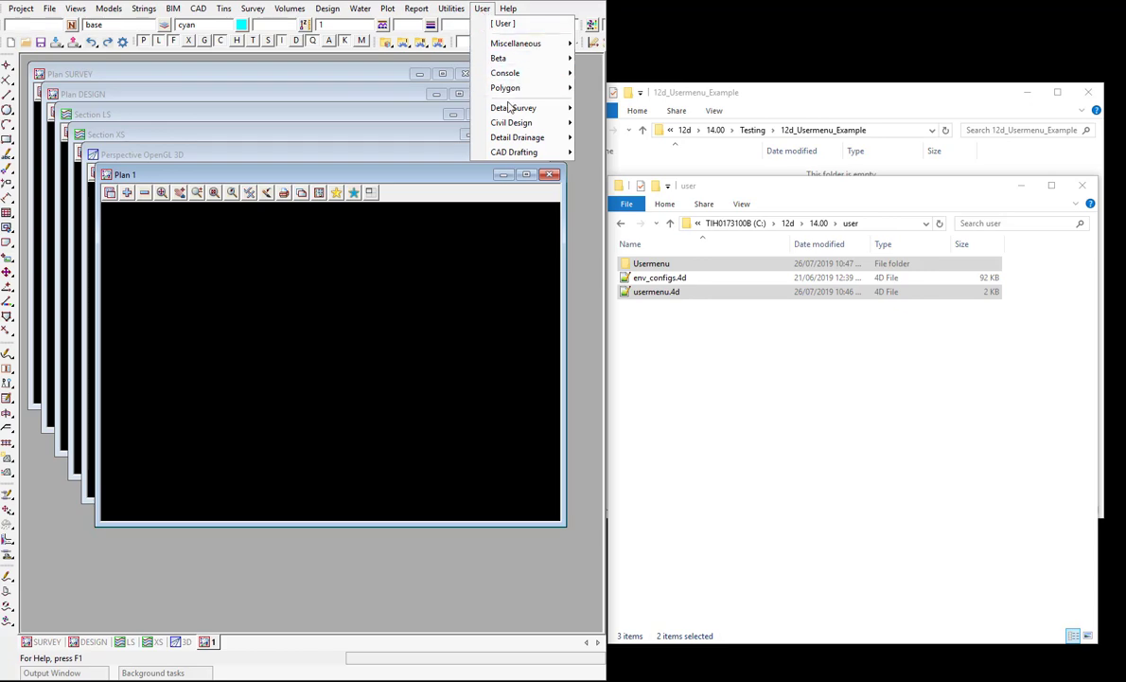
pyautogui.moveTo(505, 154)
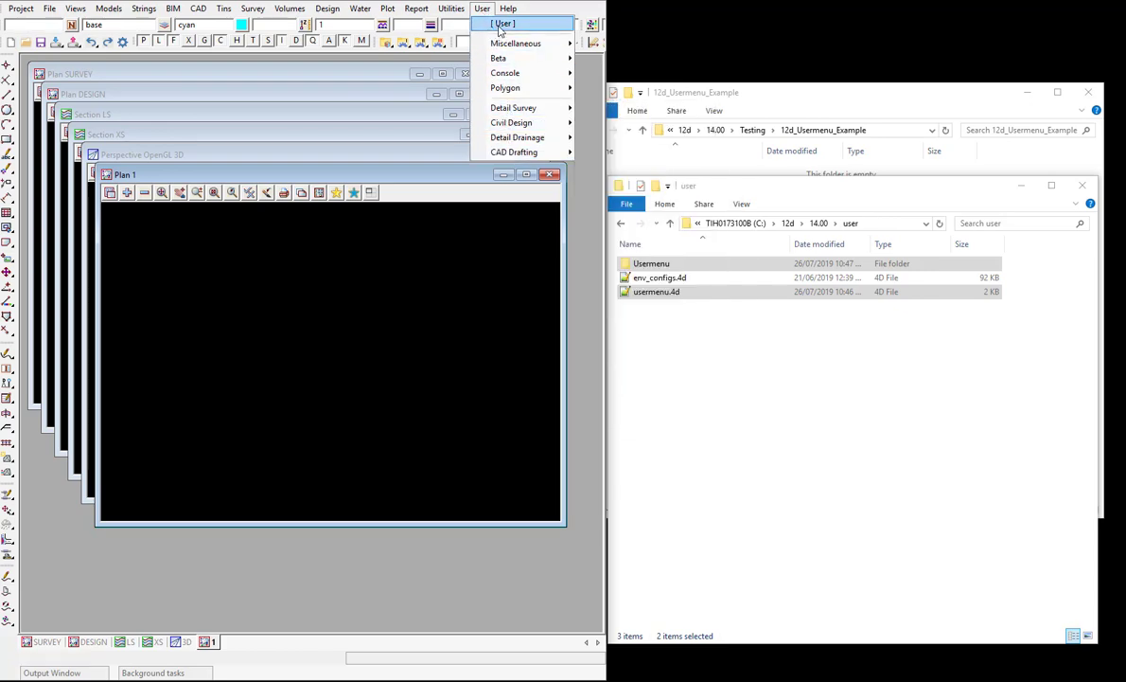
pyautogui.click(490, 174)
pyautogui.doubleClick(490, 174)
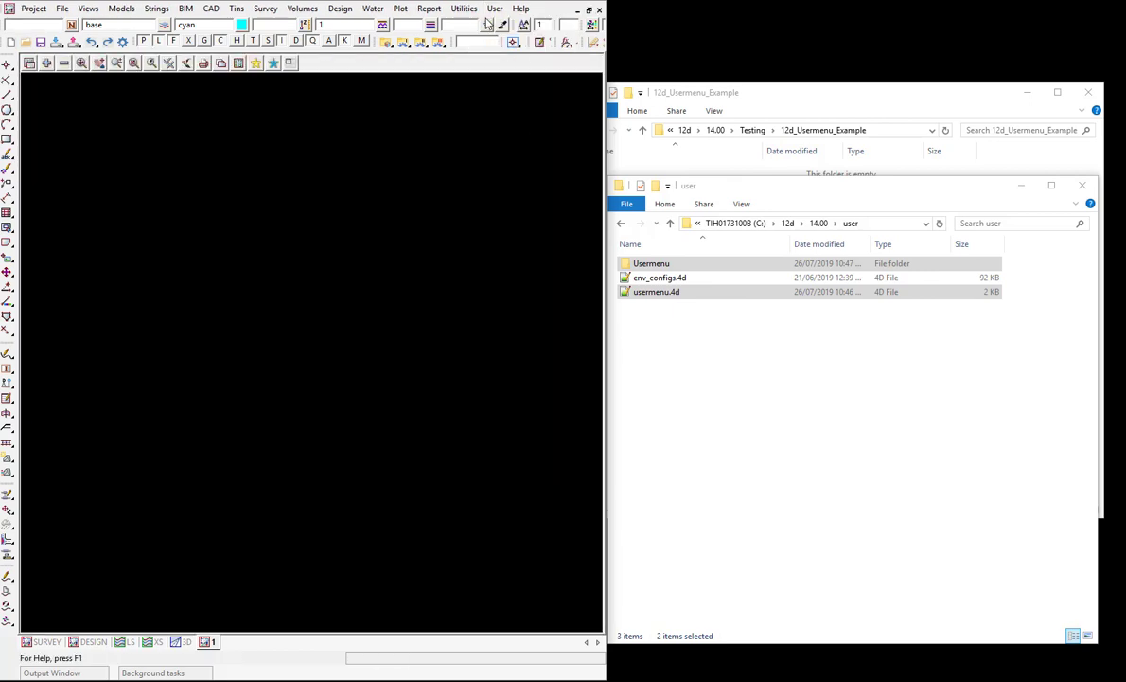
# Tear off Detail Survey, Civil Design, Detail Drainage and CAD Drafting as side-by-side panels
pyautogui.click(494, 9)
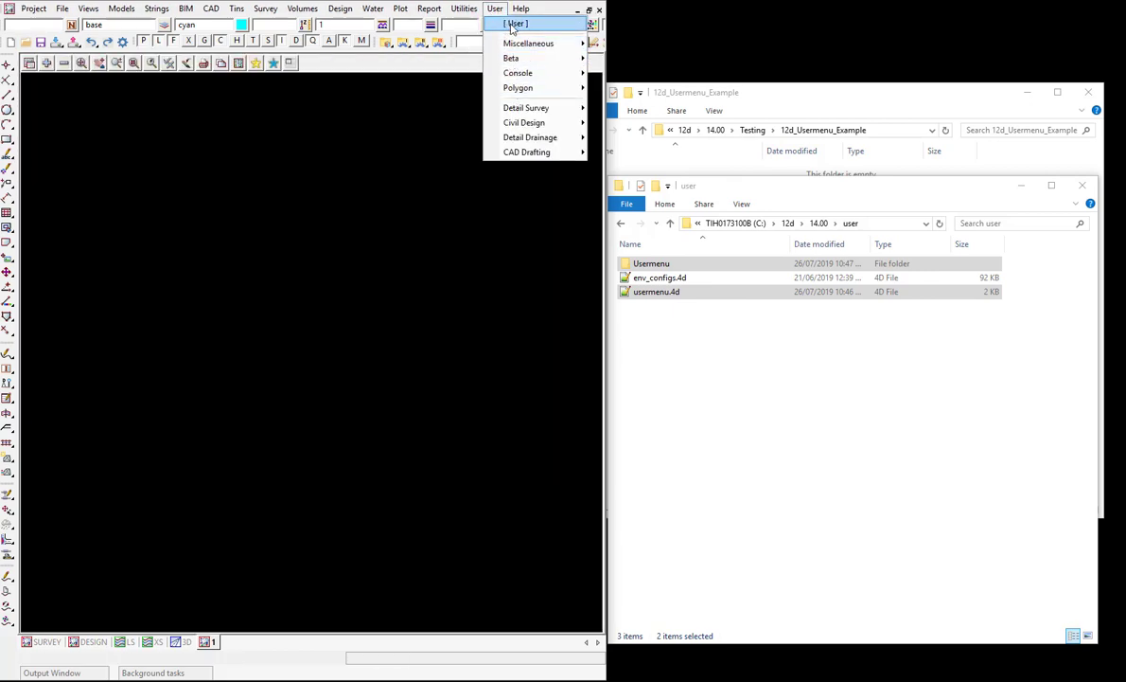
pyautogui.moveTo(517, 31)
pyautogui.mouseDown()
pyautogui.moveTo(538, 34)
pyautogui.moveTo(101, 95)
pyautogui.moveTo(55, 91)
pyautogui.mouseUp()
pyautogui.moveTo(88, 165)
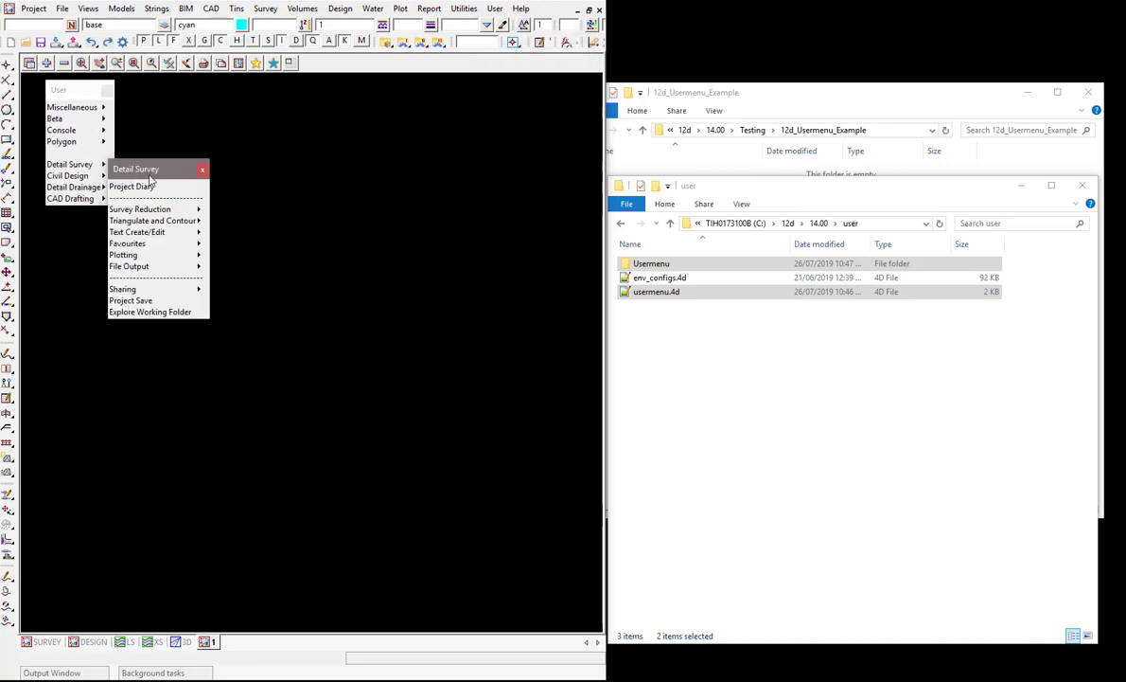
pyautogui.moveTo(138, 167); pyautogui.dragTo(98, 230)
pyautogui.click(135, 181)
pyautogui.moveTo(135, 180); pyautogui.dragTo(206, 235)
pyautogui.click(123, 187)
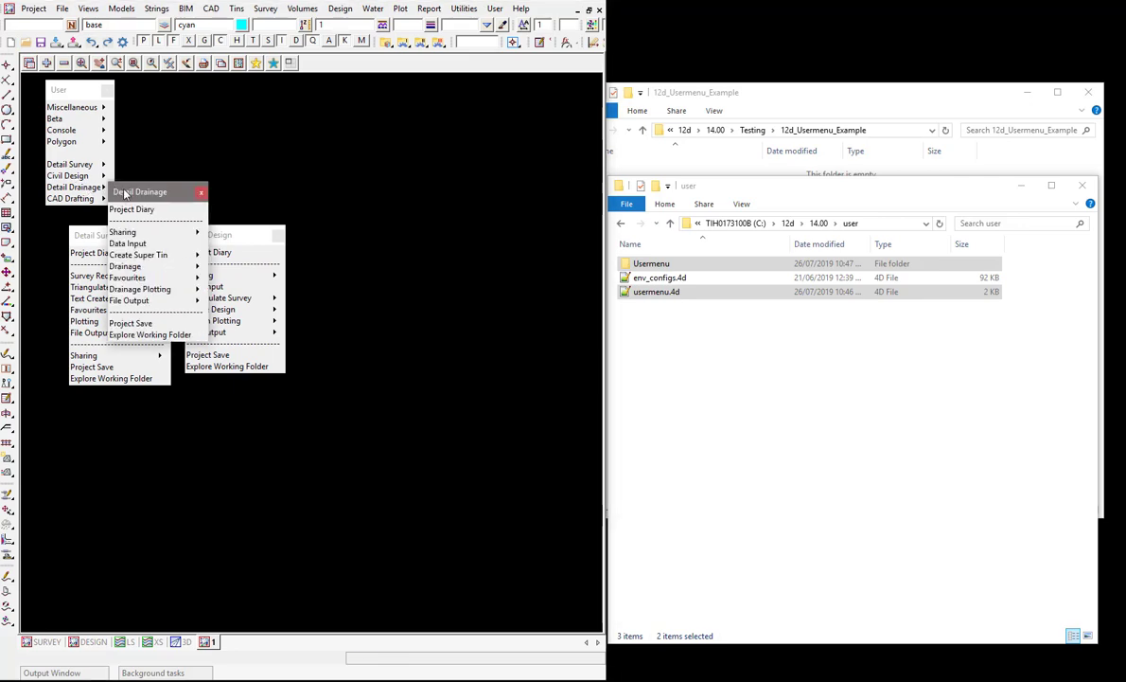
pyautogui.moveTo(123, 188); pyautogui.dragTo(324, 239)
pyautogui.click(142, 200)
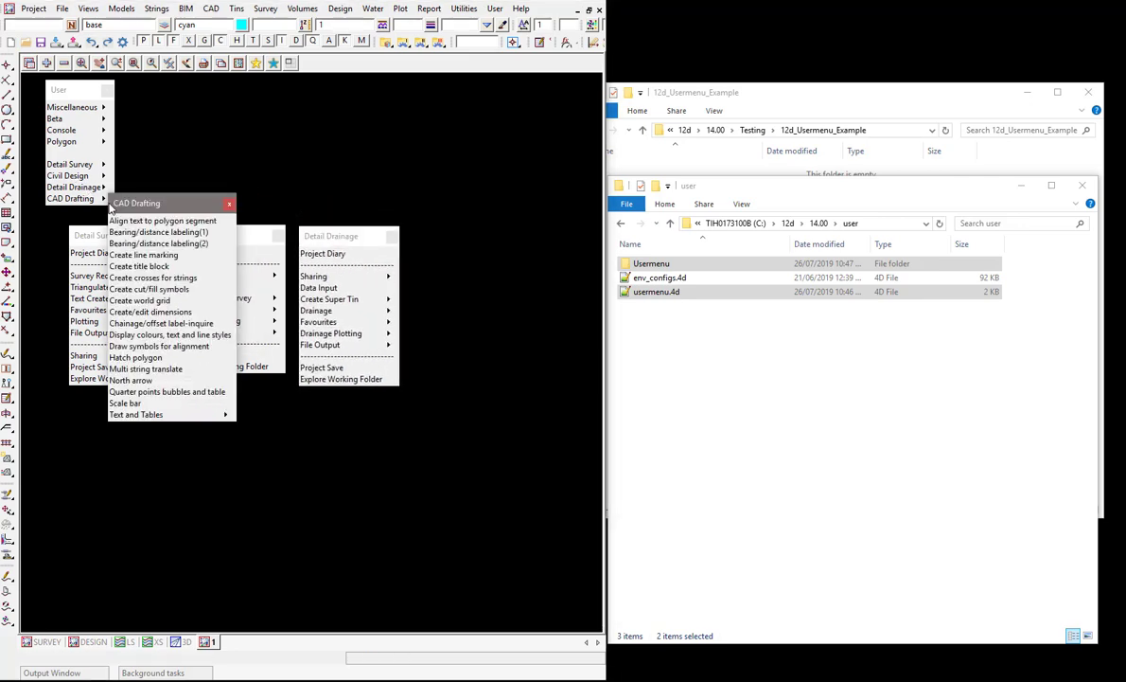
pyautogui.moveTo(142, 201); pyautogui.dragTo(442, 240)
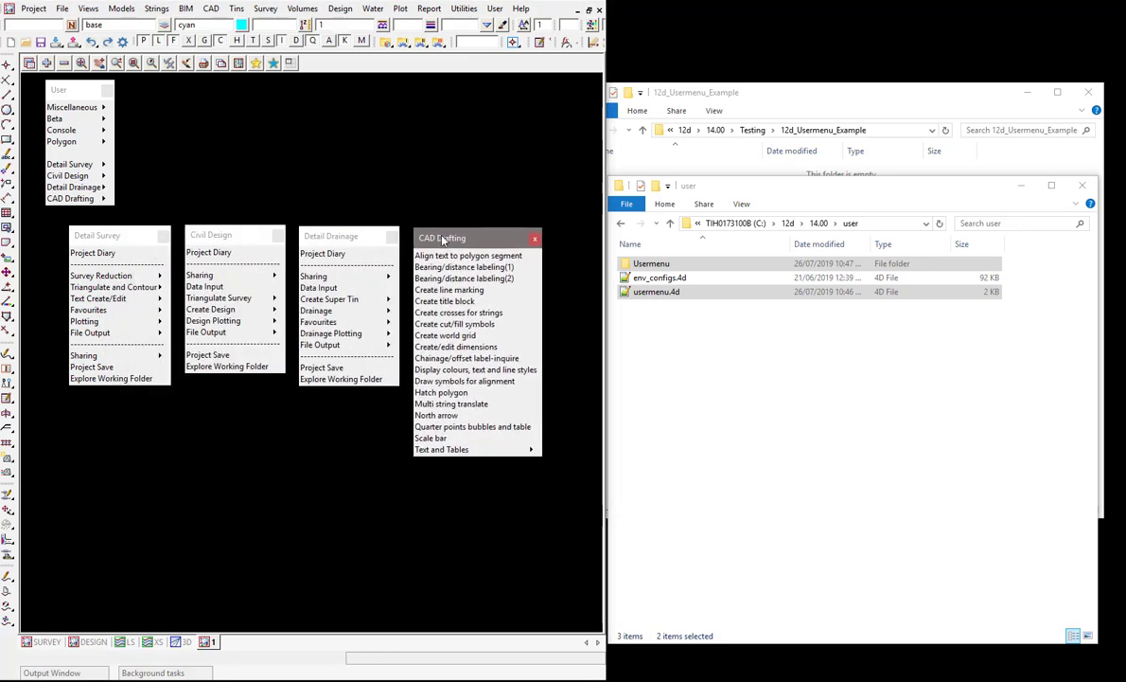
# Close the floating User menu, recheck its submenus, and select usermenu.4d in Explorer
pyautogui.click(107, 89)
pyautogui.click(495, 8)
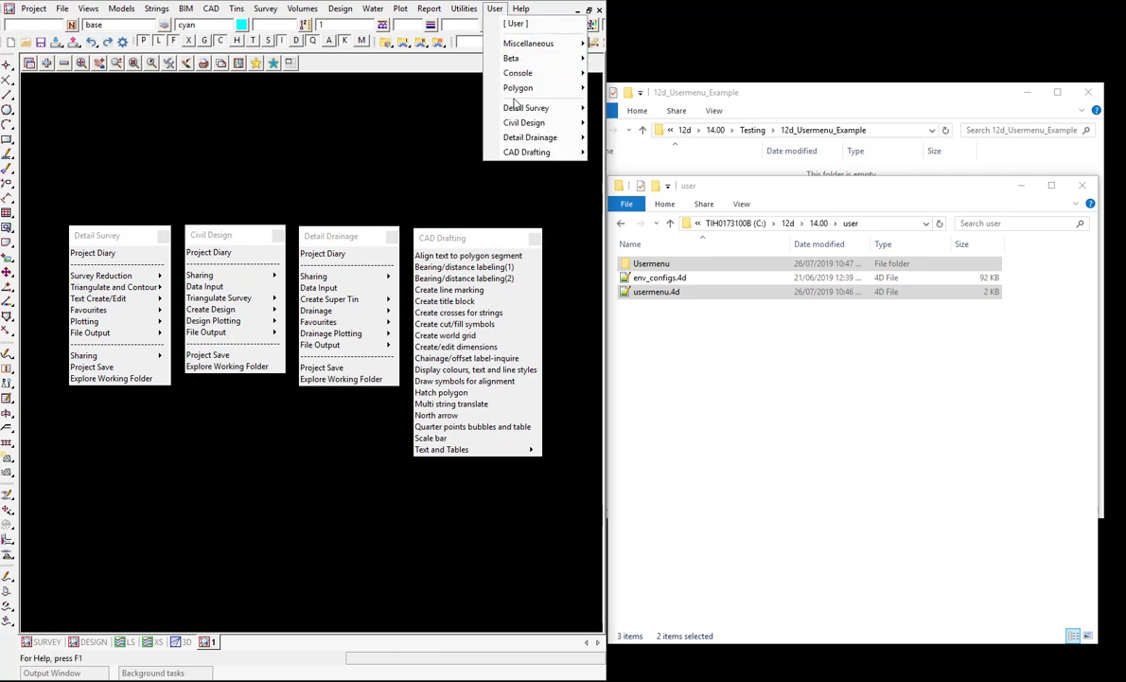
pyautogui.moveTo(530, 107)
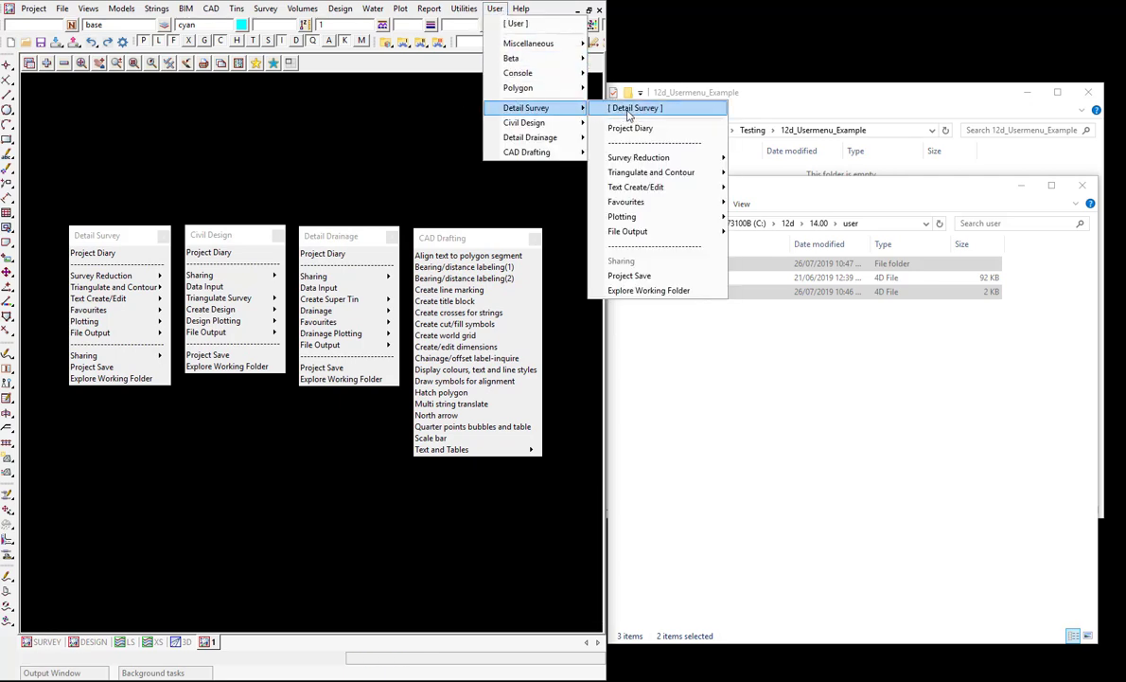
pyautogui.click(417, 119)
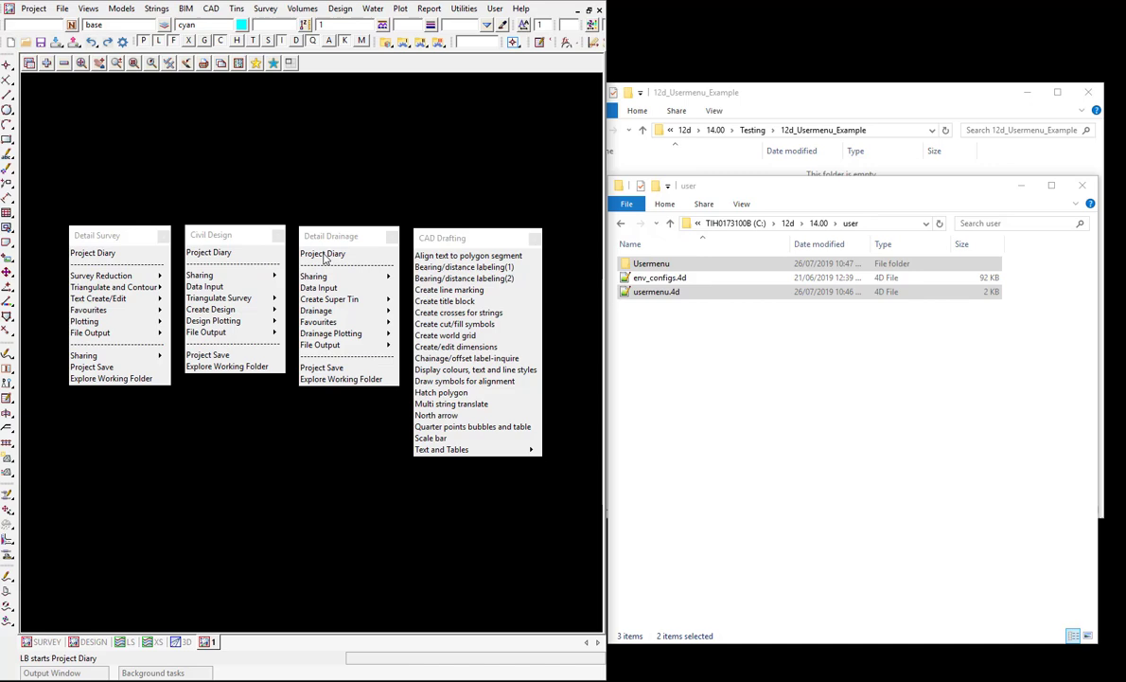
pyautogui.click(654, 294)
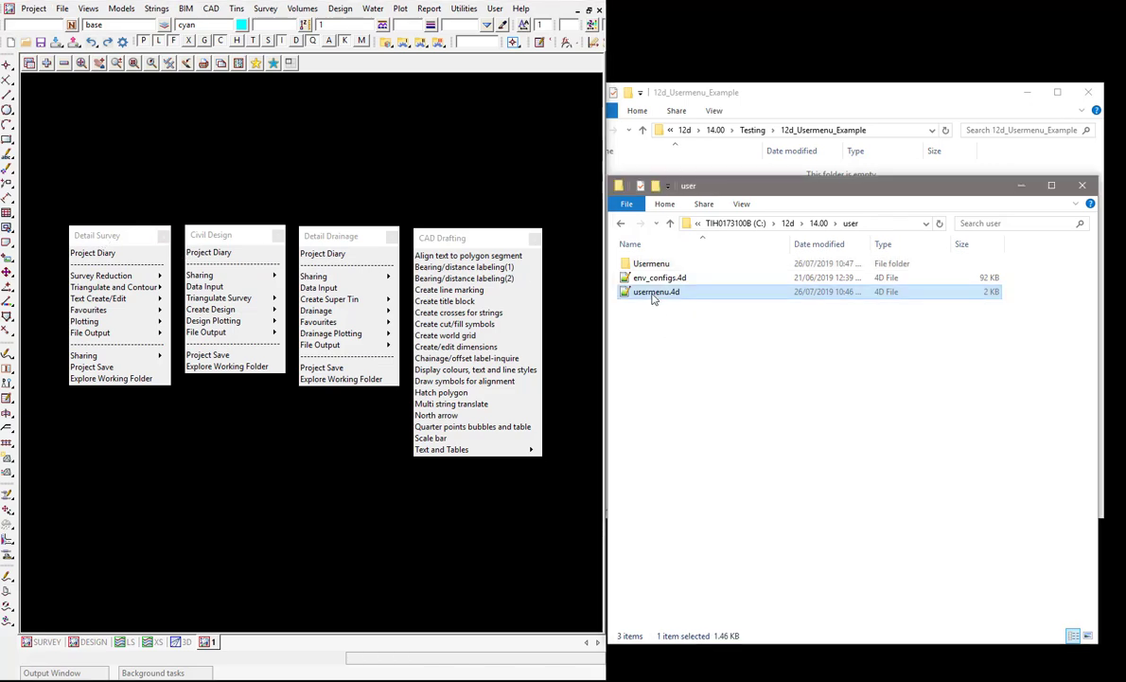
# Open usermenu.4d in Notepad++ and highlight the occurrences of 'User' from line 10
pyautogui.doubleClick(653, 294)
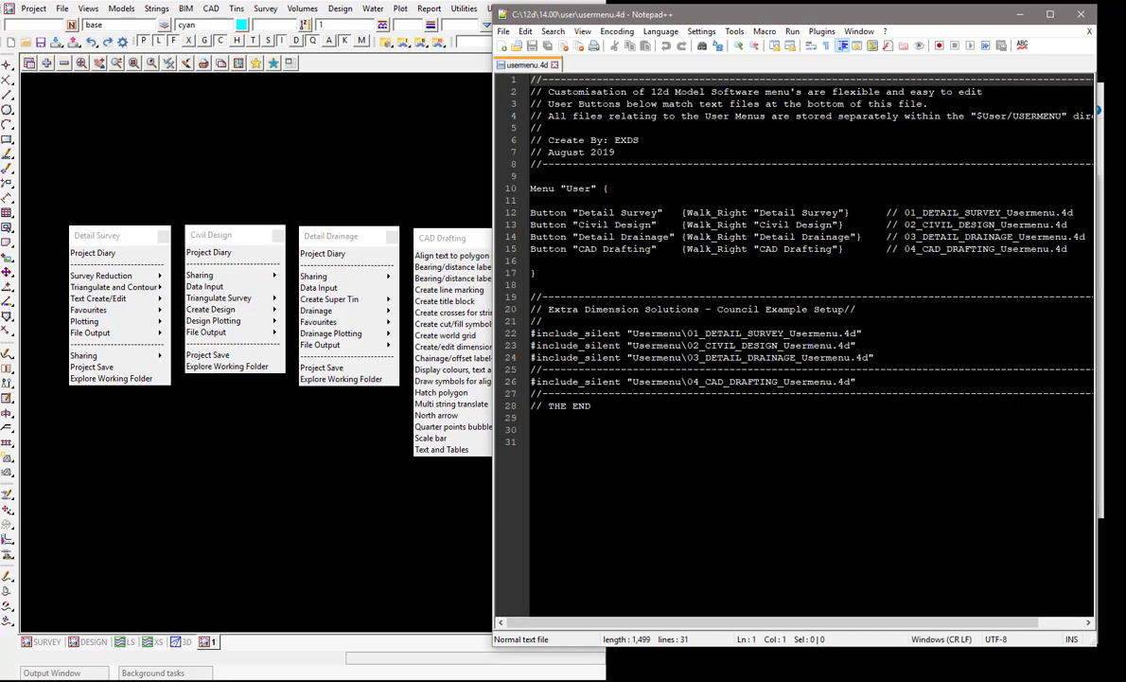
pyautogui.moveTo(519, 185); pyautogui.dragTo(604, 186)
pyautogui.click(649, 187)
pyautogui.doubleClick(652, 188)
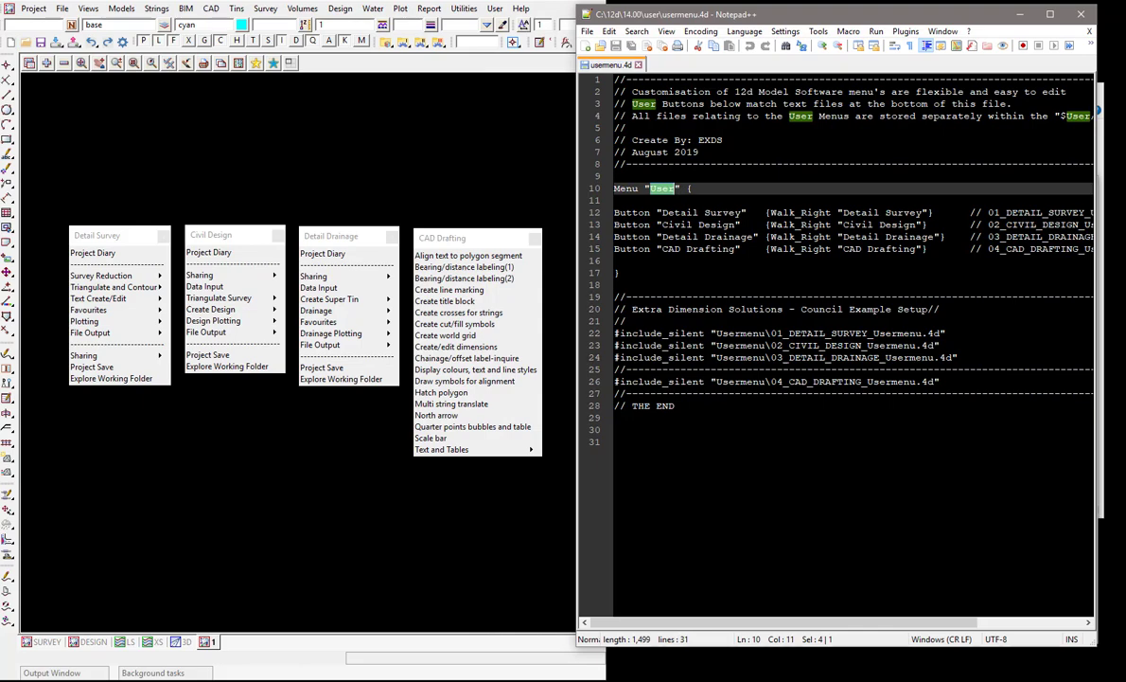
# Compare with 12d's User menu, arrange the windows, and select the Detail Survey filename on line 22
pyautogui.click(493, 10)
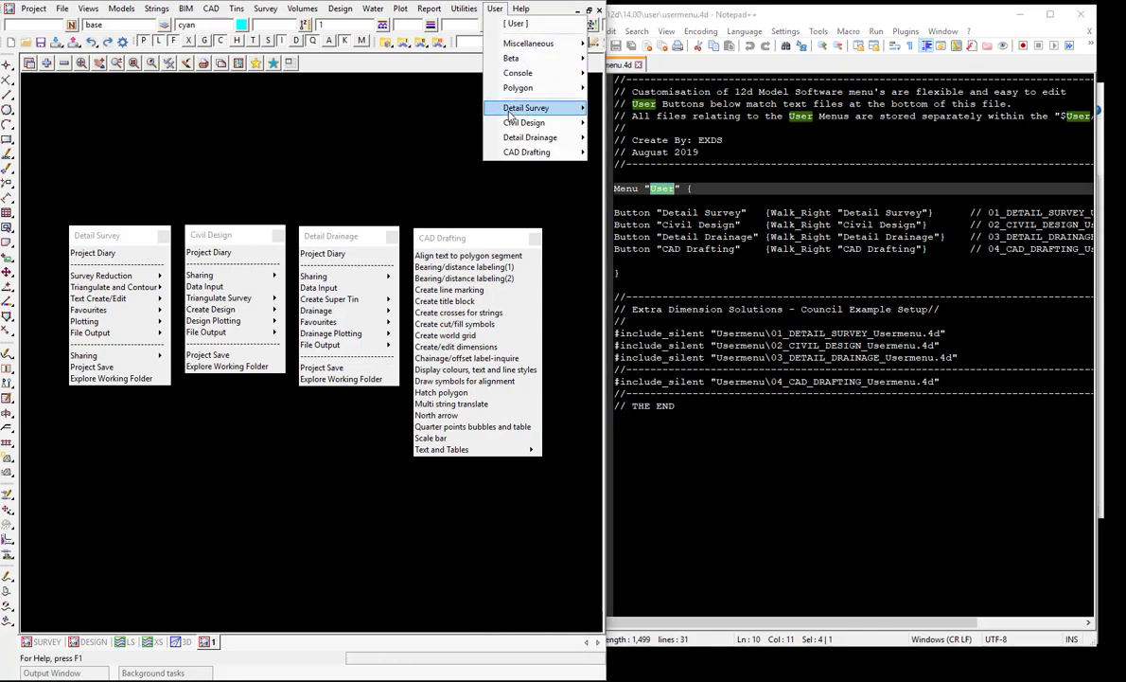
pyautogui.moveTo(513, 155)
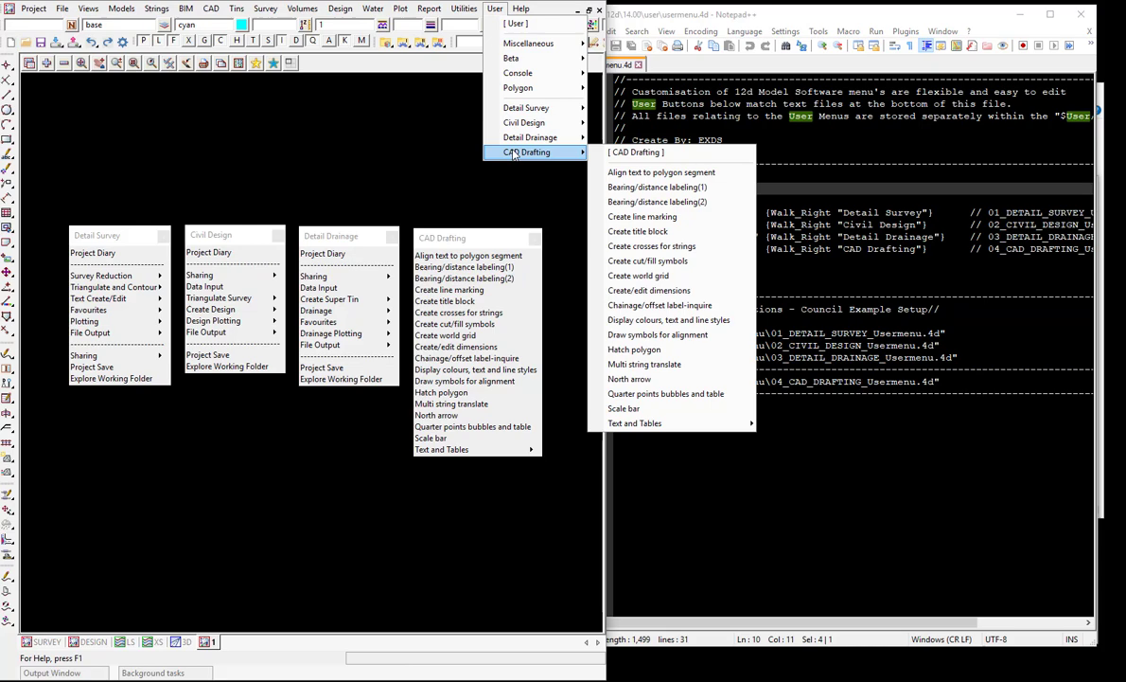
pyautogui.click(455, 182)
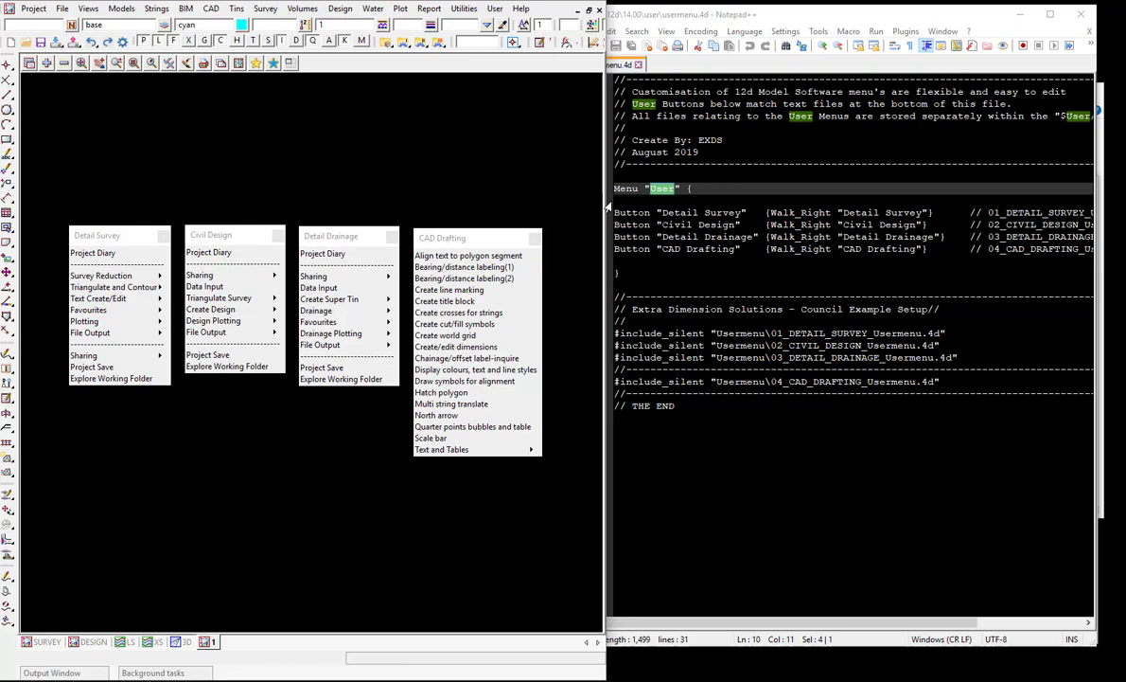
pyautogui.moveTo(603, 200); pyautogui.dragTo(568, 196)
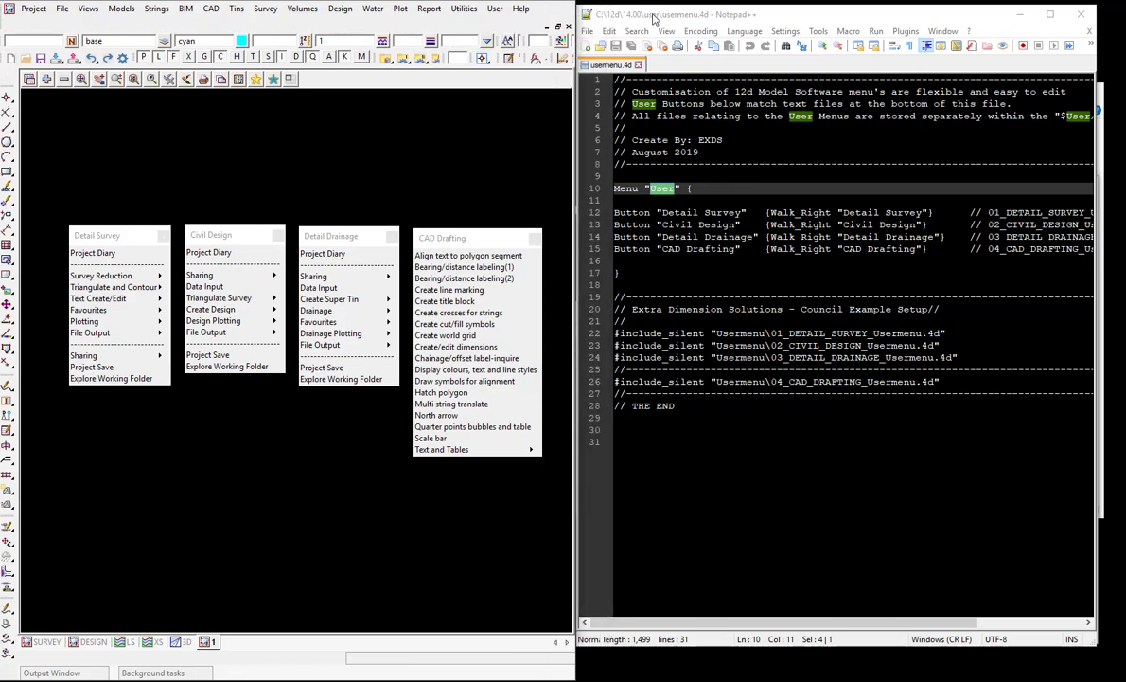
pyautogui.moveTo(648, 15); pyautogui.dragTo(617, 27)
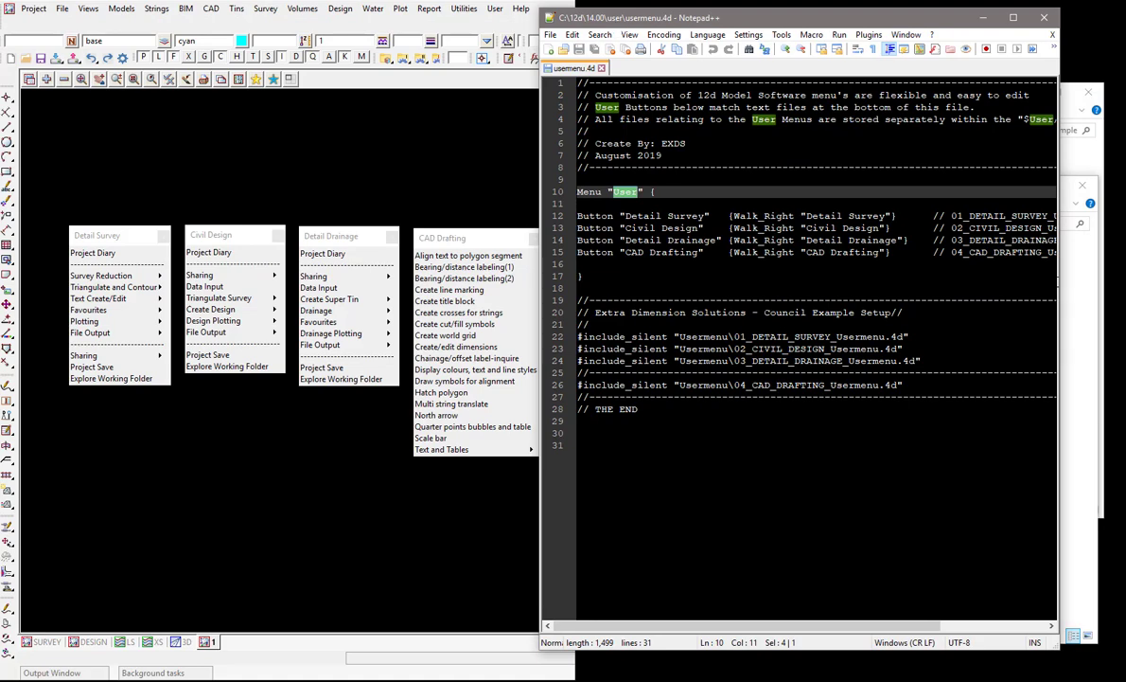
pyautogui.moveTo(1060, 284); pyautogui.dragTo(1104, 352)
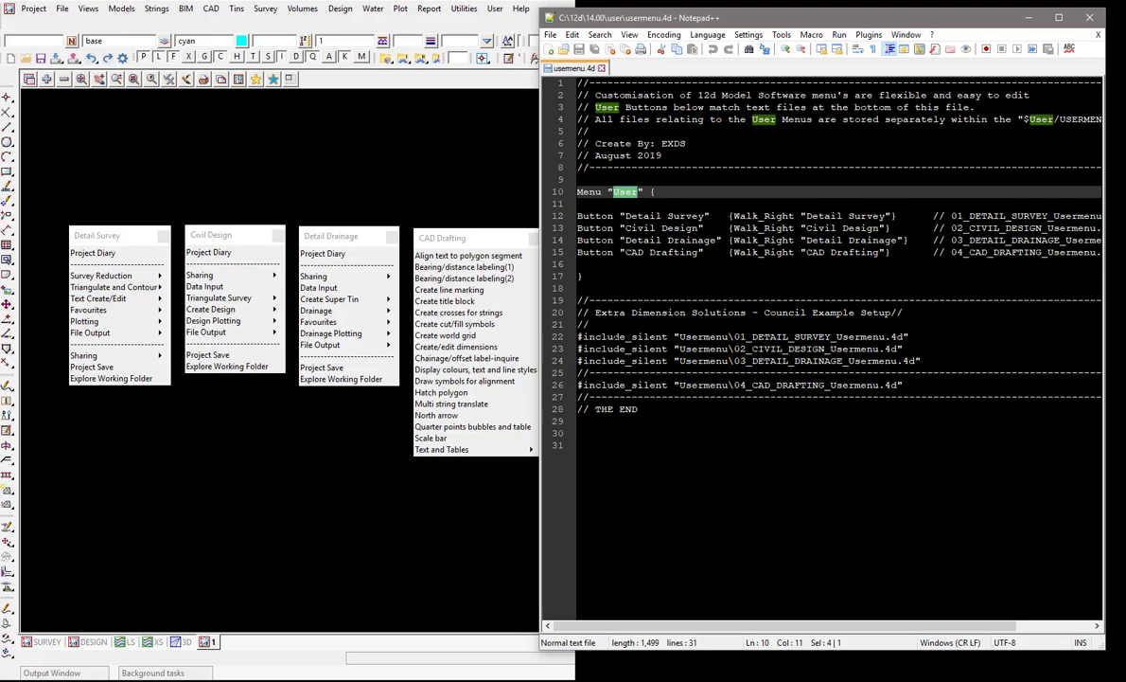
pyautogui.moveTo(905, 337); pyautogui.dragTo(735, 337)
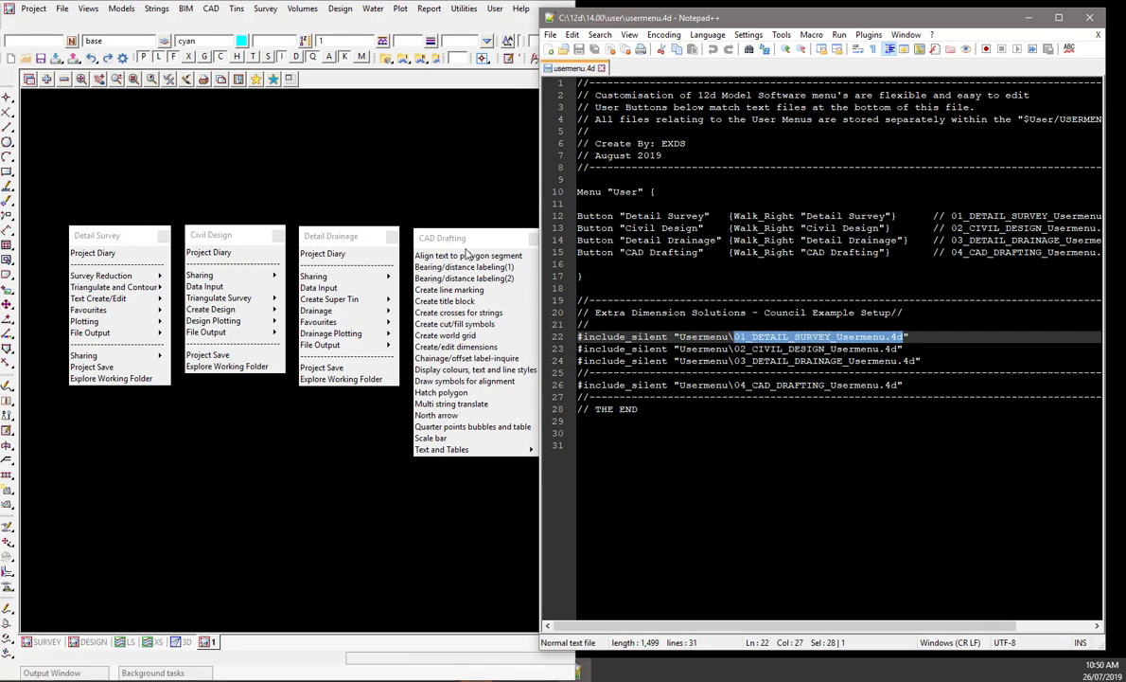
# Open C:\12d\14.00\user\Usermenu with its 23 files and show Notepad++ lines 17–31
pyautogui.moveTo(748, 24); pyautogui.dragTo(771, 434)
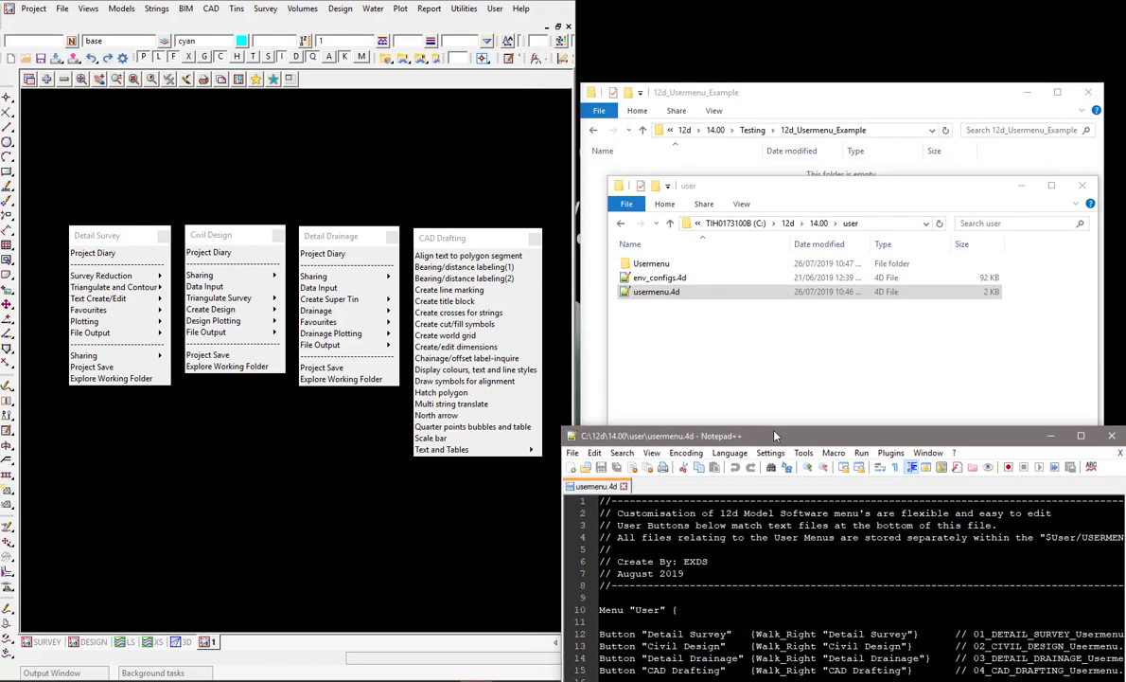
pyautogui.moveTo(705, 186); pyautogui.dragTo(650, 33)
pyautogui.doubleClick(632, 74)
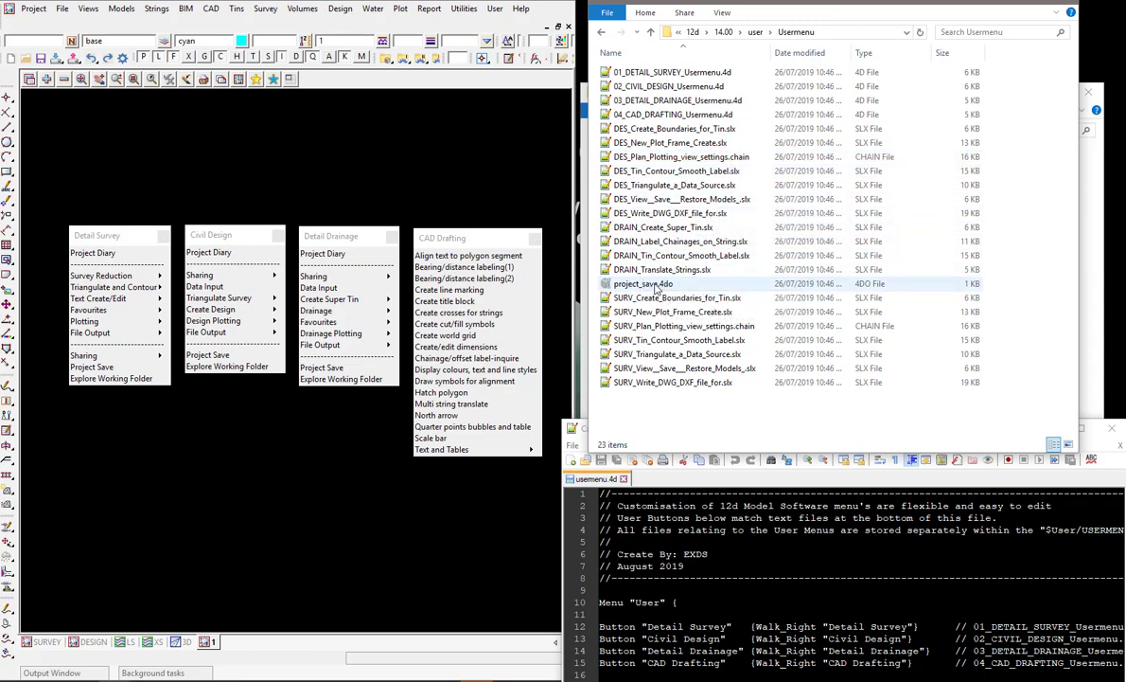
pyautogui.click(966, 458)
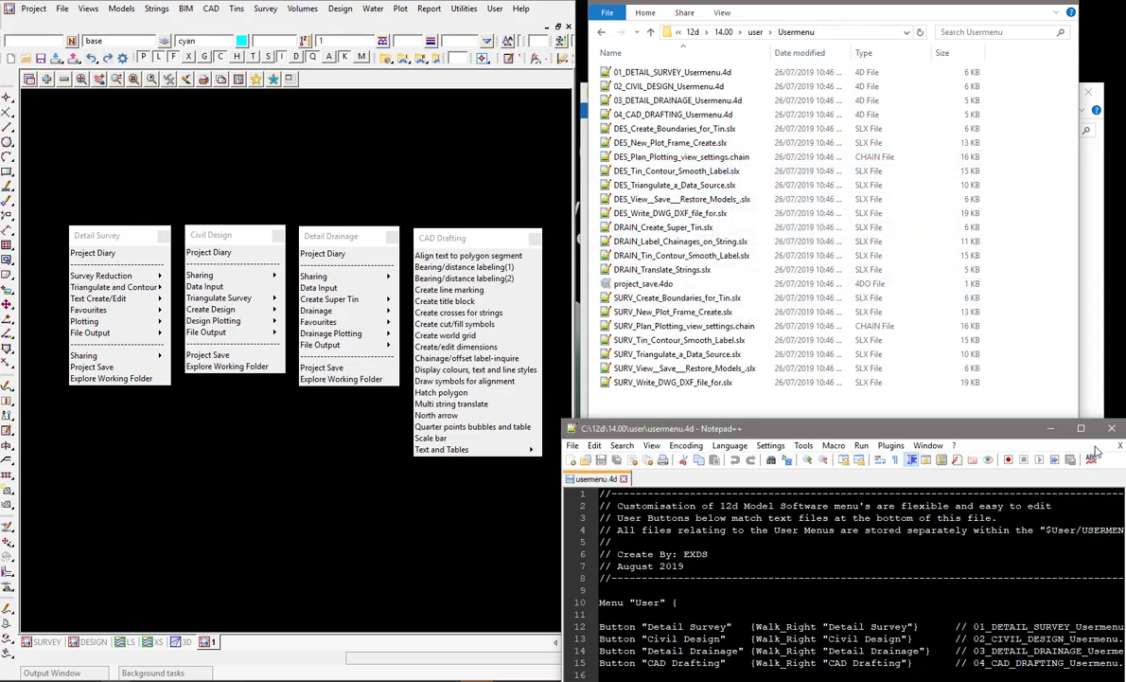
pyautogui.moveTo(928, 432); pyautogui.dragTo(913, 174)
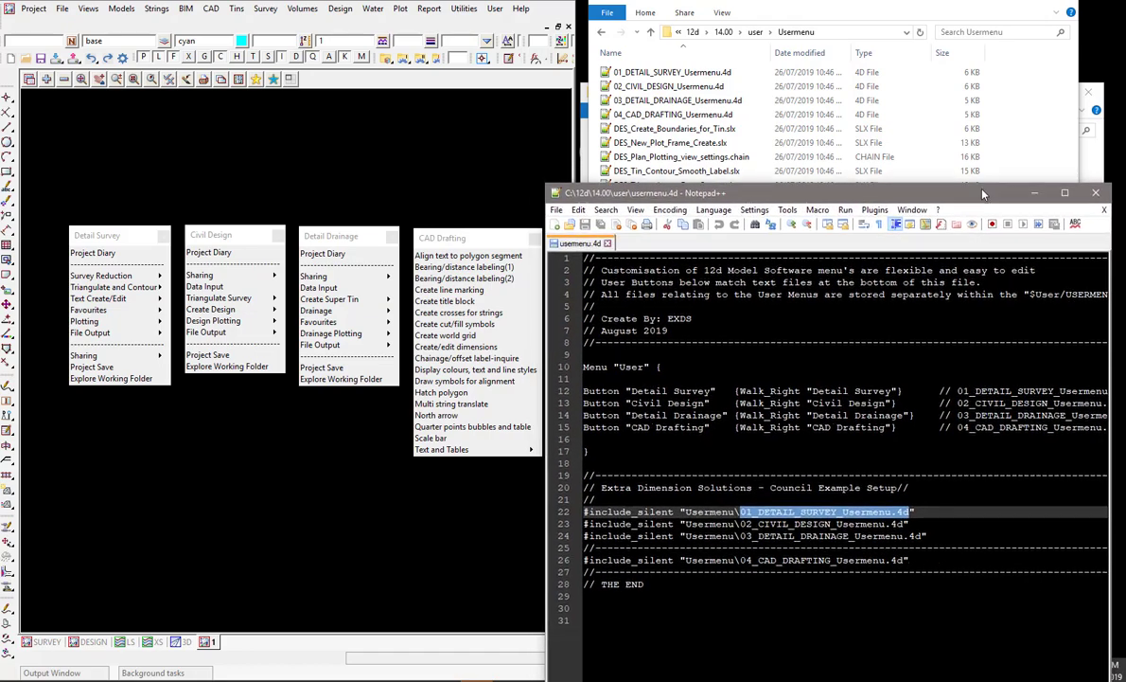
# Open 01_DETAIL_SURVEY_Usermenu.4d in a new Notepad++ tab with C++ syntax highlighting
pyautogui.doubleClick(654, 72)
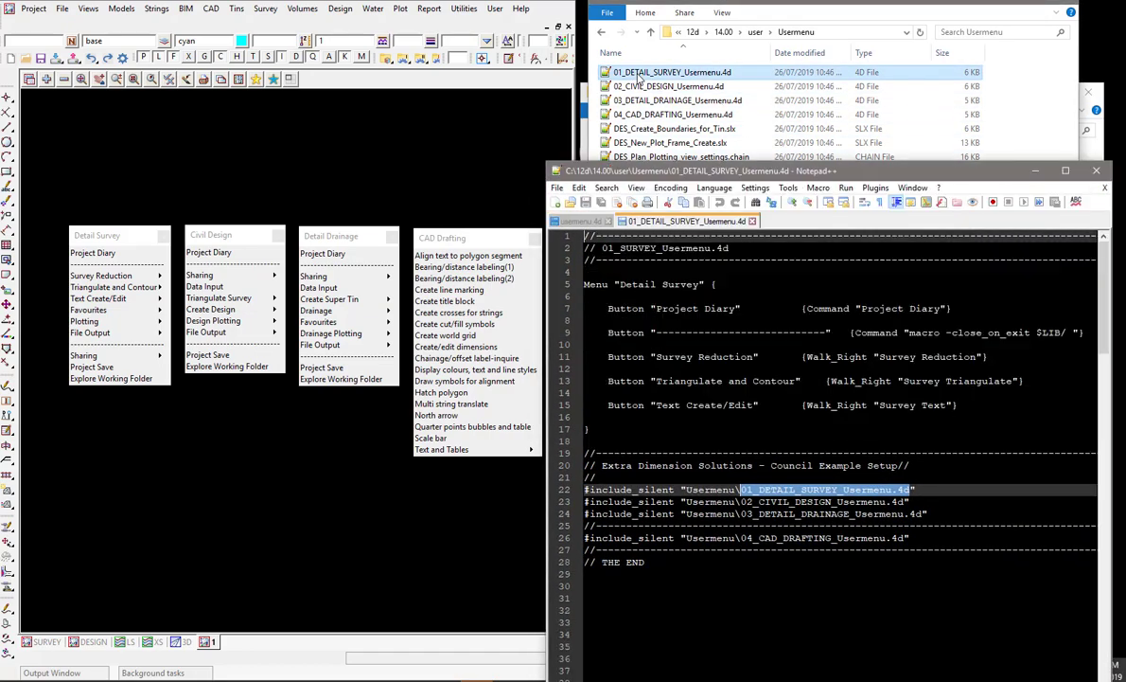
pyautogui.moveTo(661, 175); pyautogui.dragTo(678, 23)
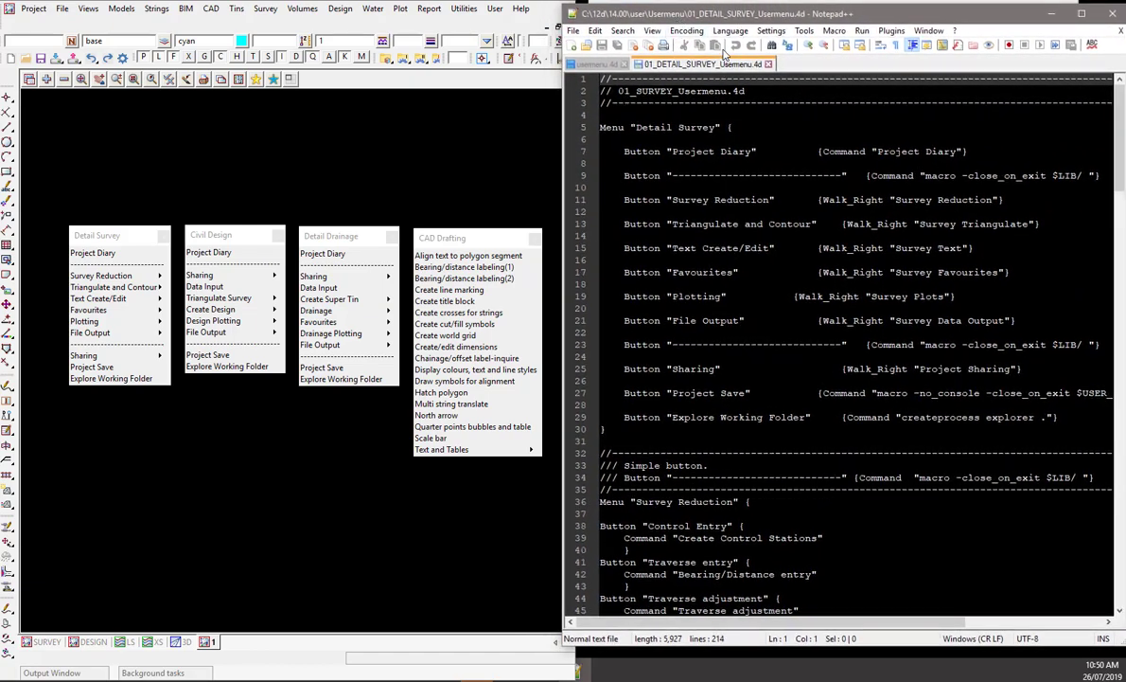
pyautogui.click(732, 32)
pyautogui.moveTo(727, 75)
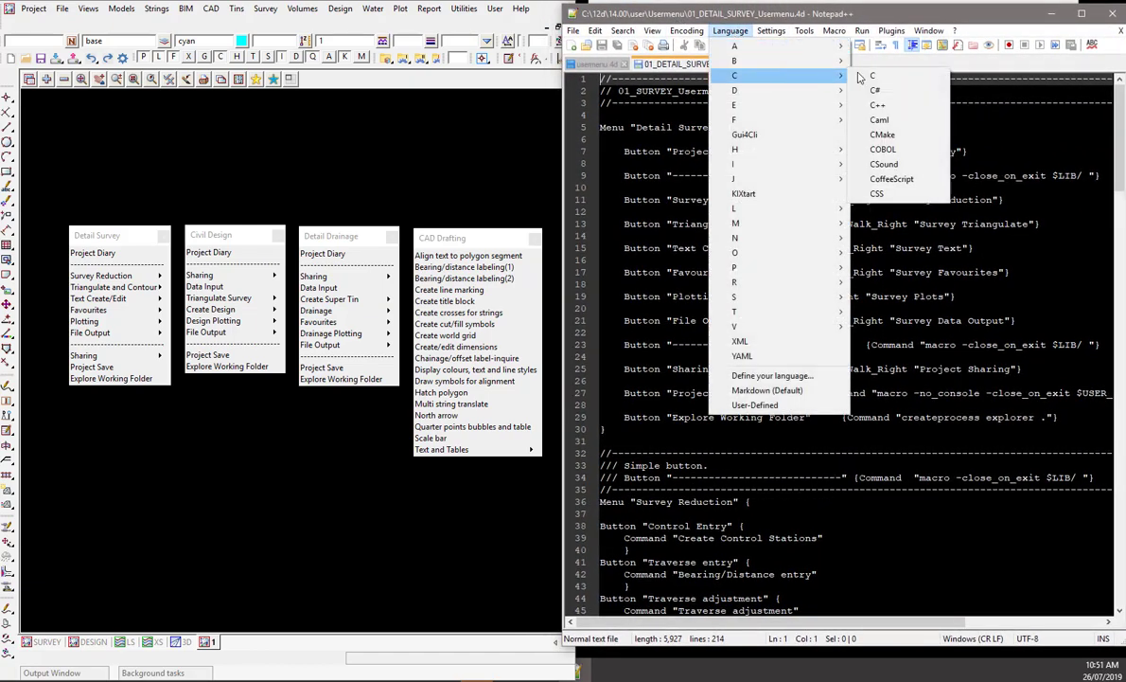
pyautogui.click(878, 106)
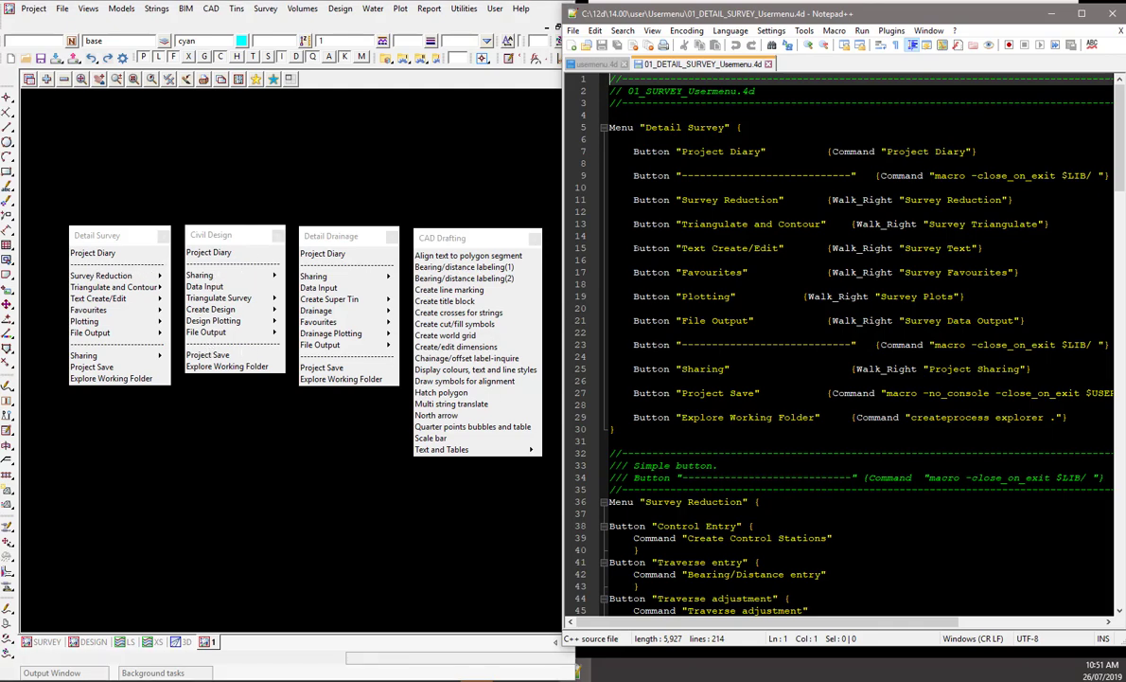
# Mark the dashed separator on line 9 and scroll to the Survey Reduction menu definition
pyautogui.moveTo(682, 175); pyautogui.dragTo(852, 175)
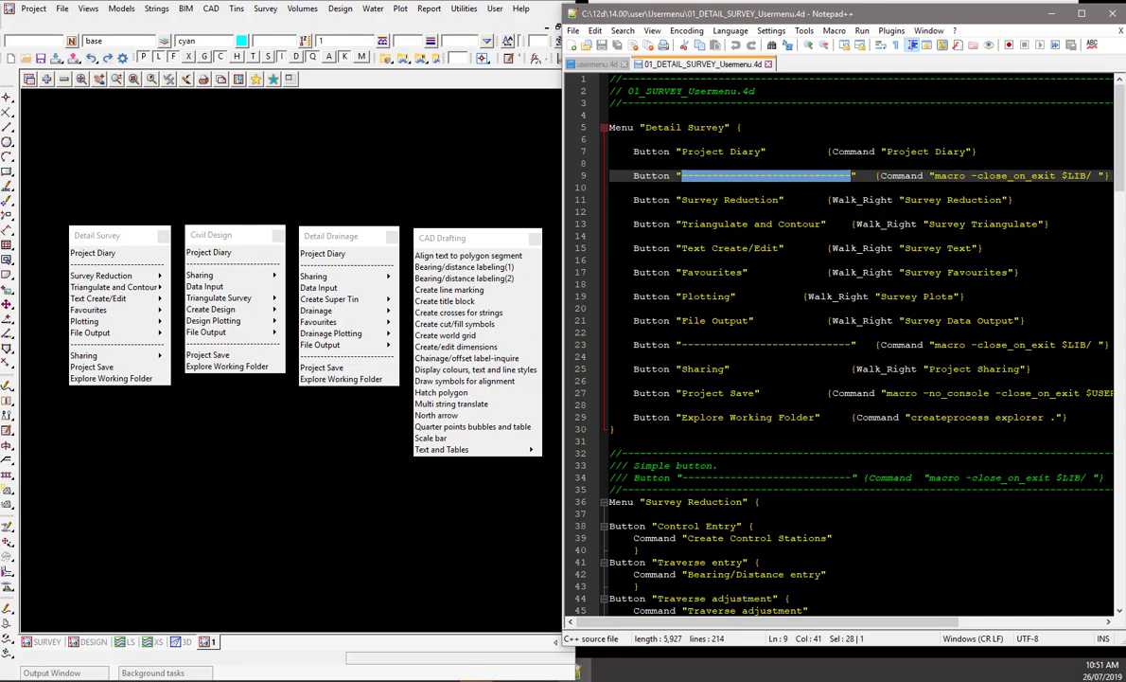
pyautogui.scroll(-4, 842, 341)
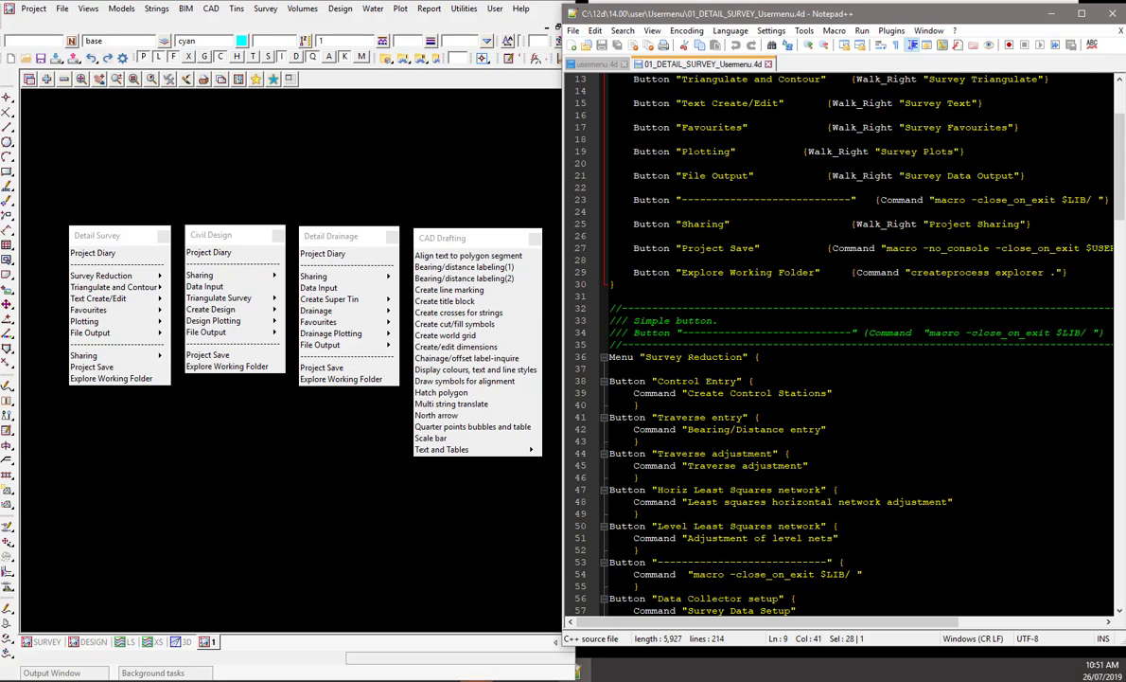
pyautogui.scroll(-3, 686, 380)
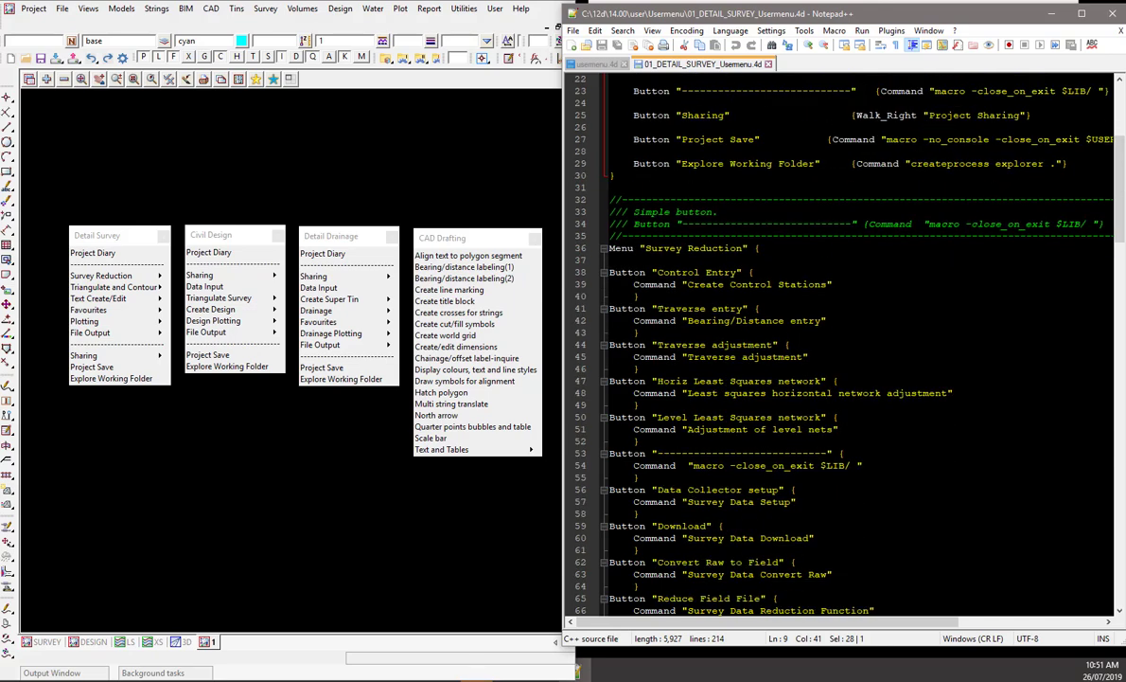
# Move the Civil Design panel below Detail Drainage and pin Survey Reduction as a panel
pyautogui.moveTo(201, 236); pyautogui.dragTo(316, 410)
pyautogui.moveTo(114, 275)
pyautogui.click(213, 277)
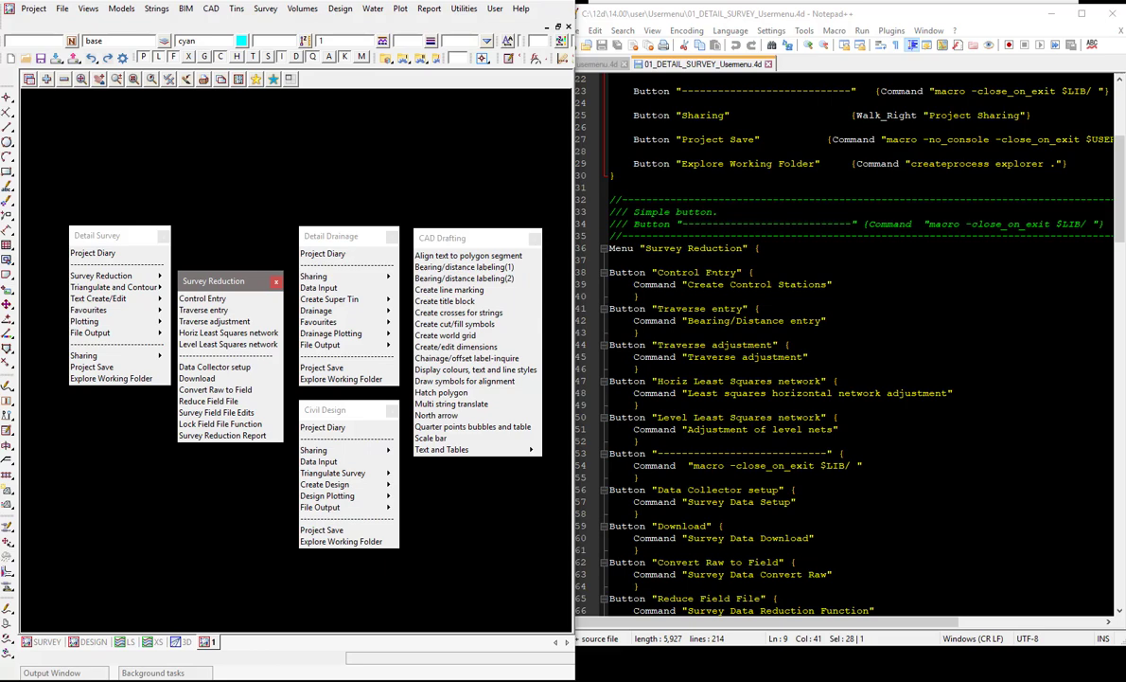
# Scroll to Survey Triangulate, mark SURV_Triangulate_a_Data_Source.slx on line 86, and minimise Notepad++
pyautogui.scroll(-2, 852, 350)
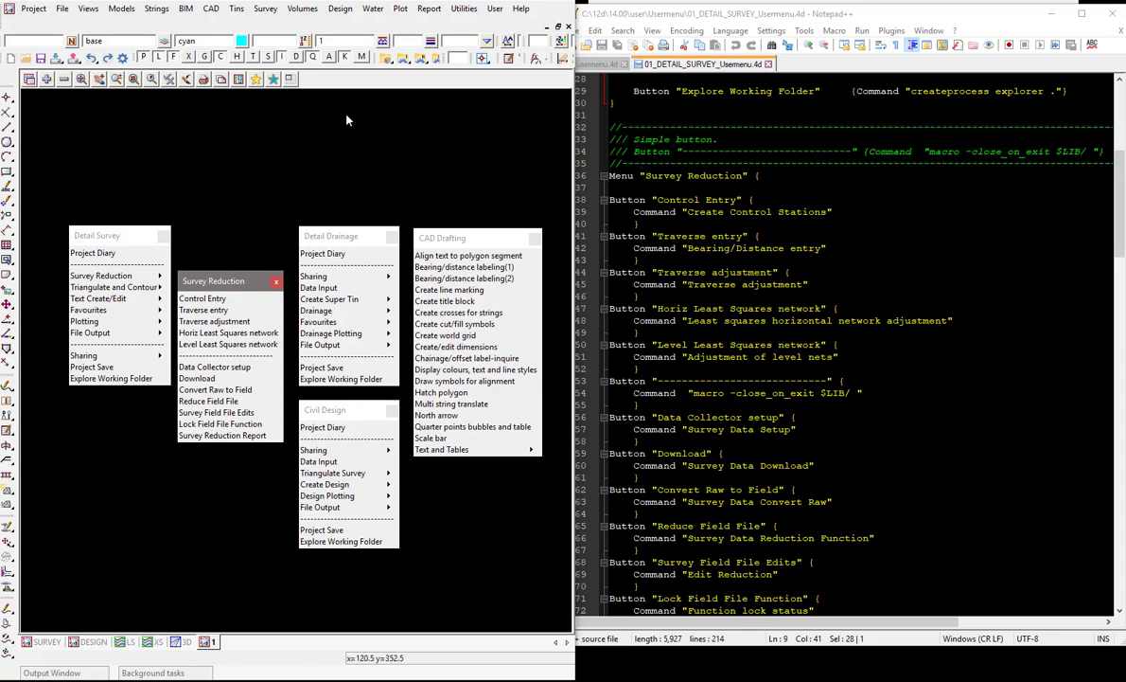
pyautogui.click(240, 81)
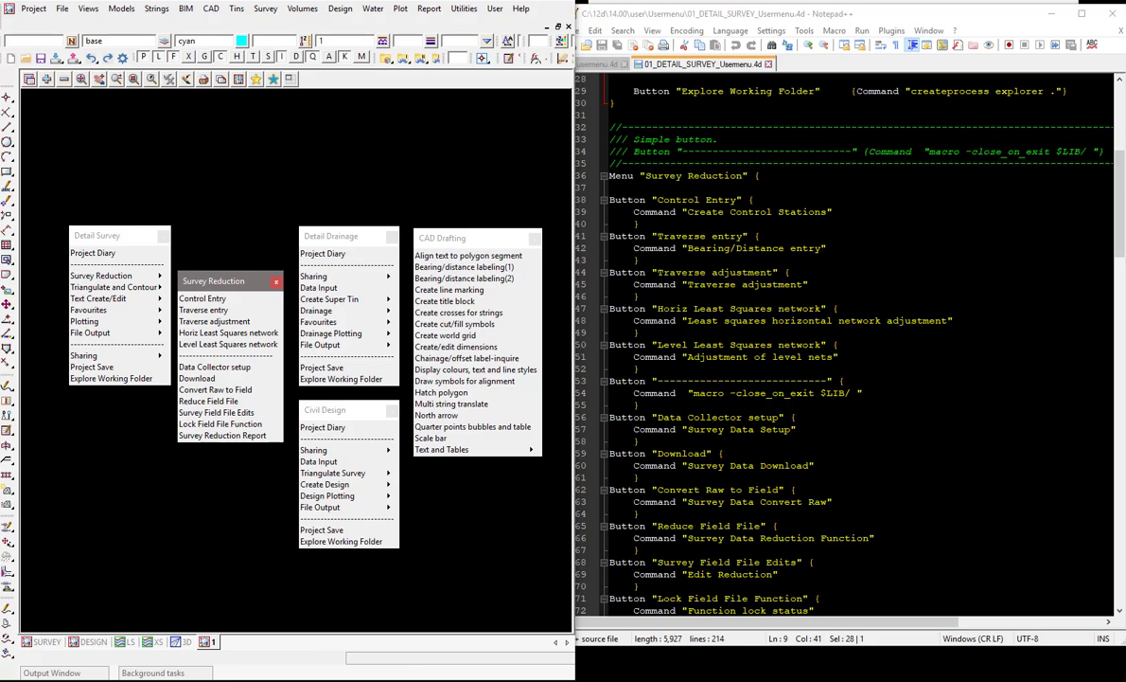
pyautogui.scroll(-11, 843, 341)
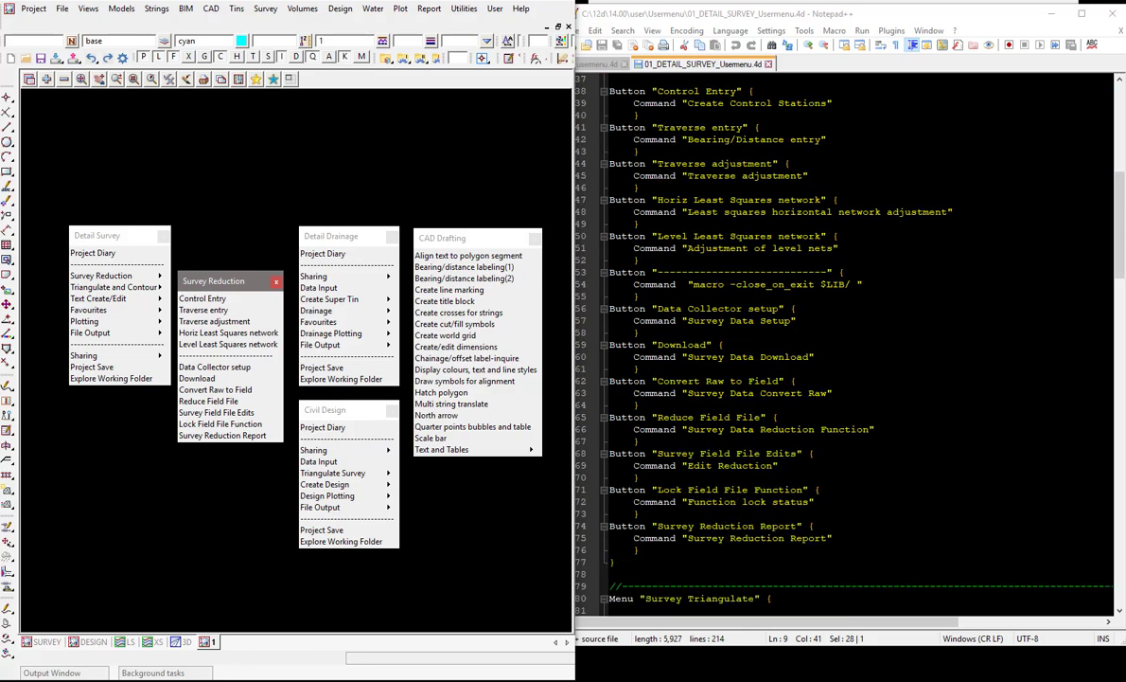
pyautogui.scroll(-1, 843, 341)
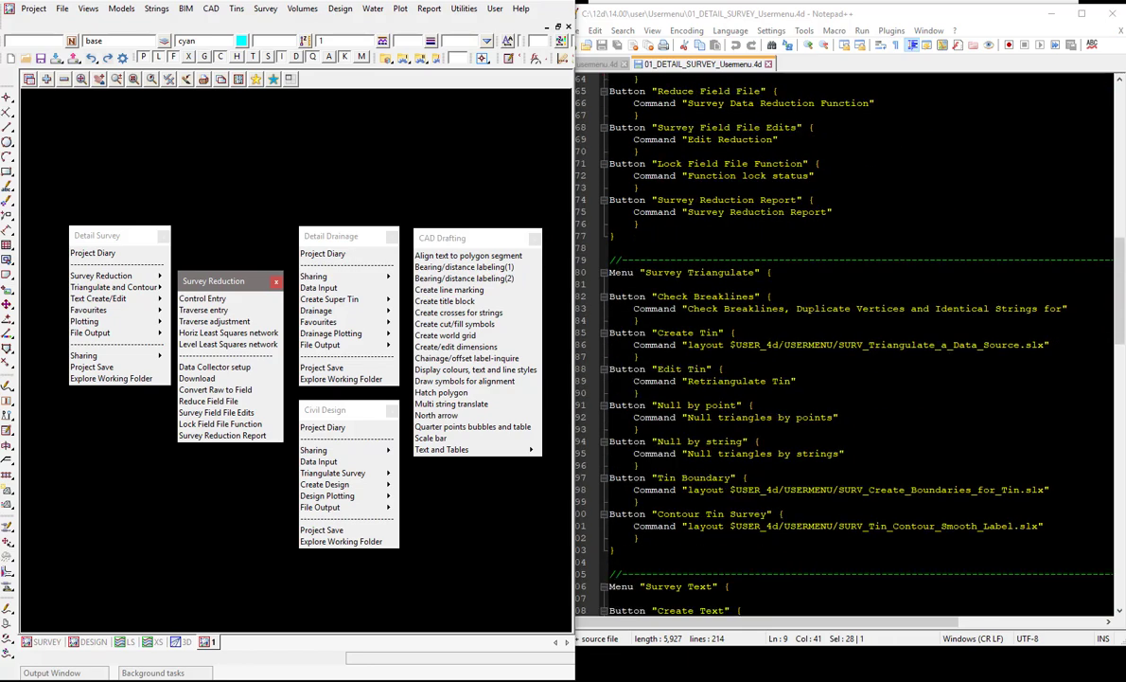
pyautogui.moveTo(1047, 345); pyautogui.dragTo(840, 345)
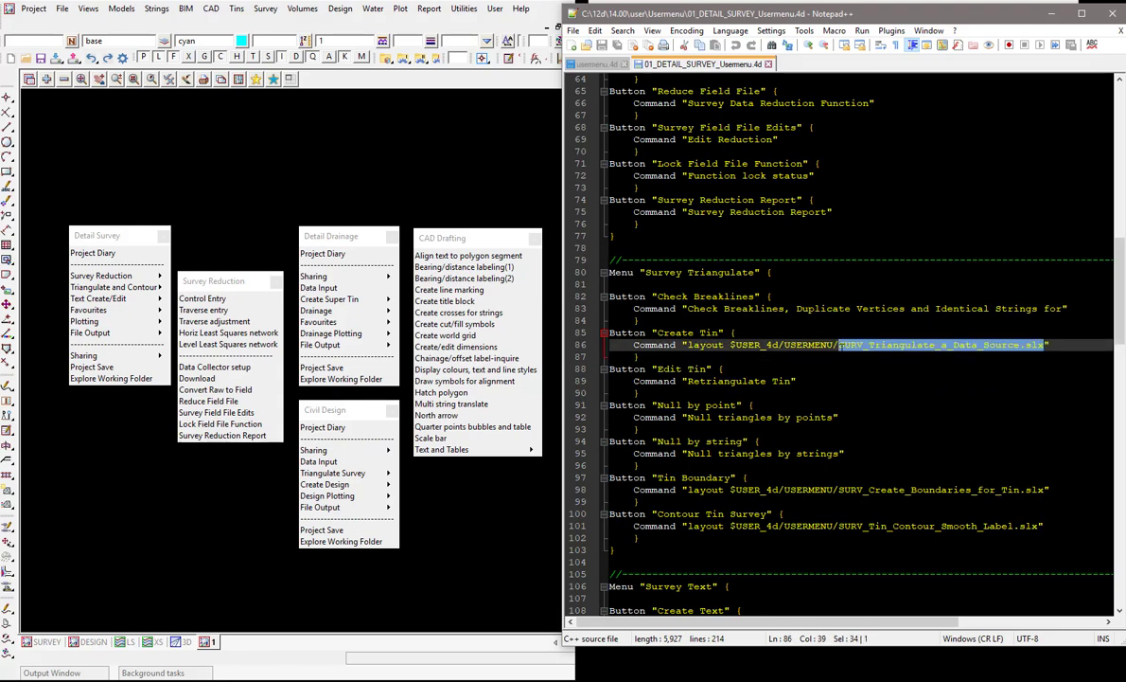
pyautogui.click(1052, 13)
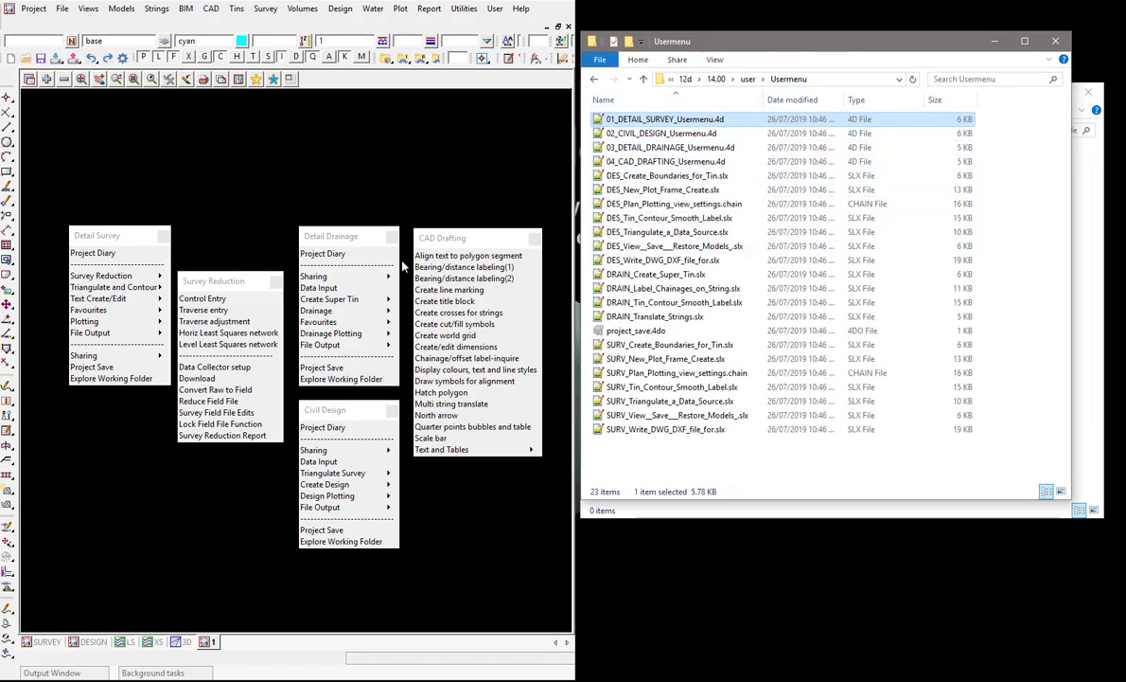
# Close the Survey Reduction, CAD Drafting, Detail Drainage, Civil Design and Detail Survey panels
pyautogui.click(365, 234)
pyautogui.click(275, 283)
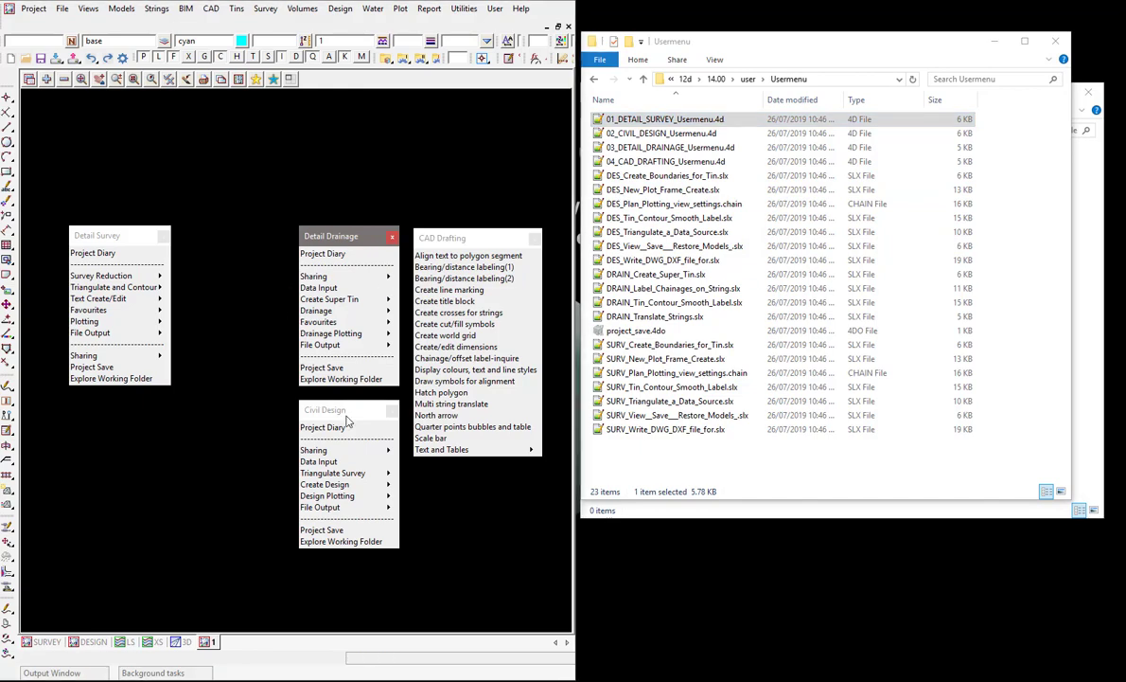
pyautogui.moveTo(325, 409); pyautogui.dragTo(206, 239)
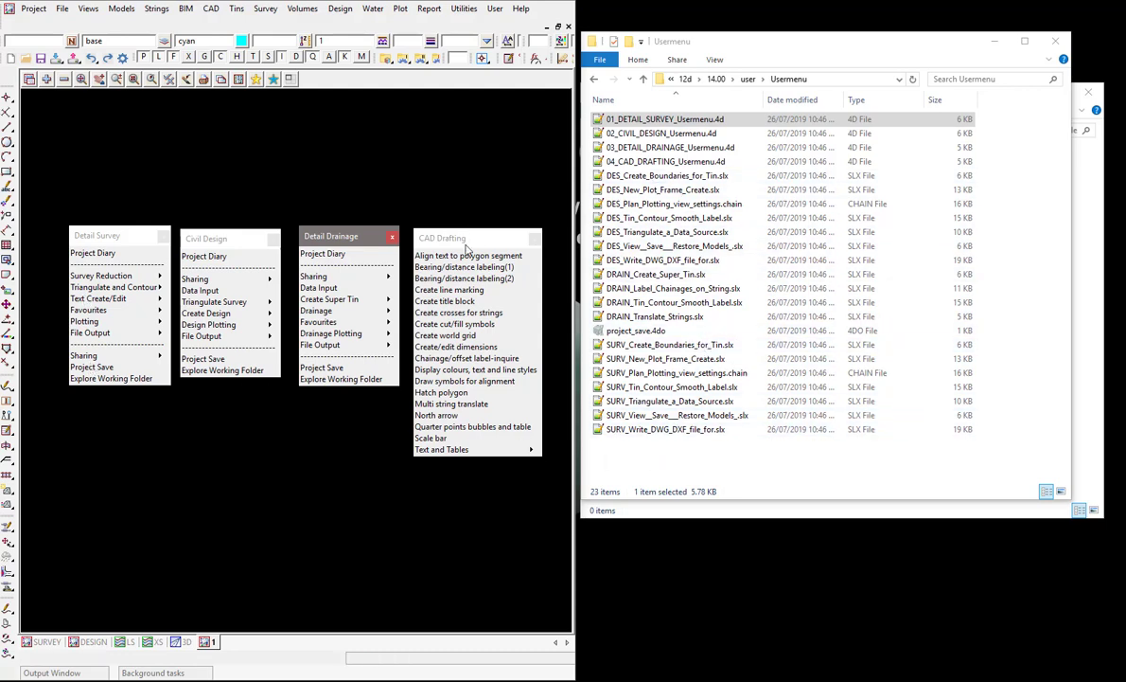
pyautogui.click(534, 238)
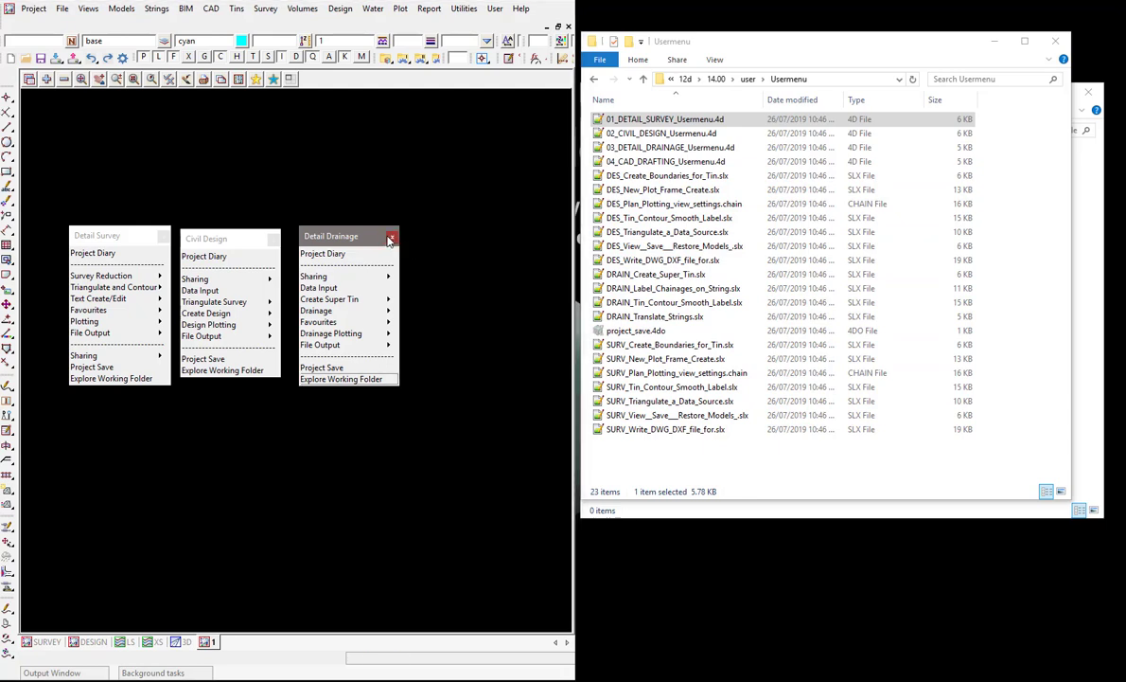
pyautogui.click(392, 237)
pyautogui.click(275, 238)
pyautogui.click(165, 235)
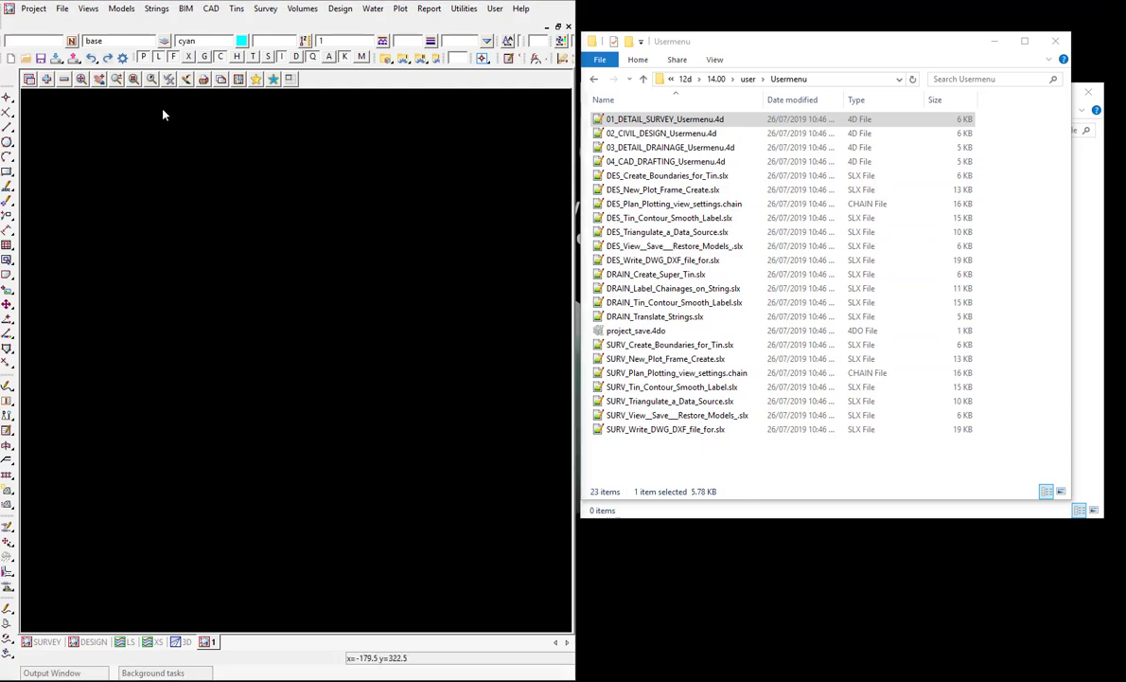
# Open the blank standard Tins > Contour, smooth and label panel and move it lower
pyautogui.click(237, 10)
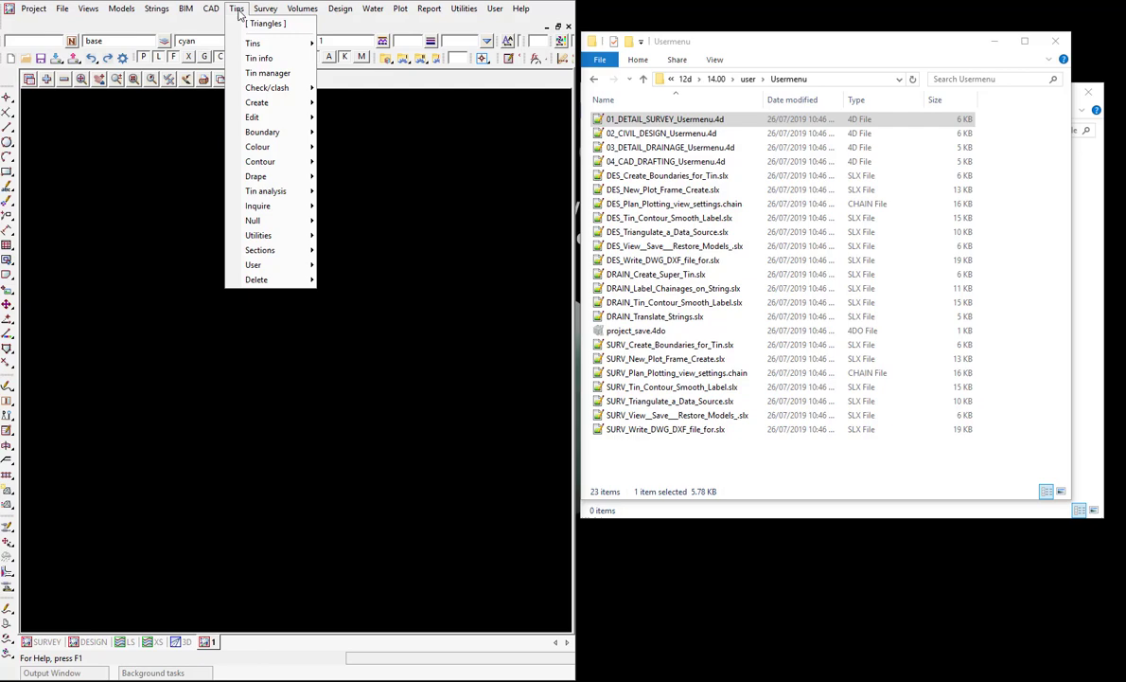
pyautogui.moveTo(252, 105)
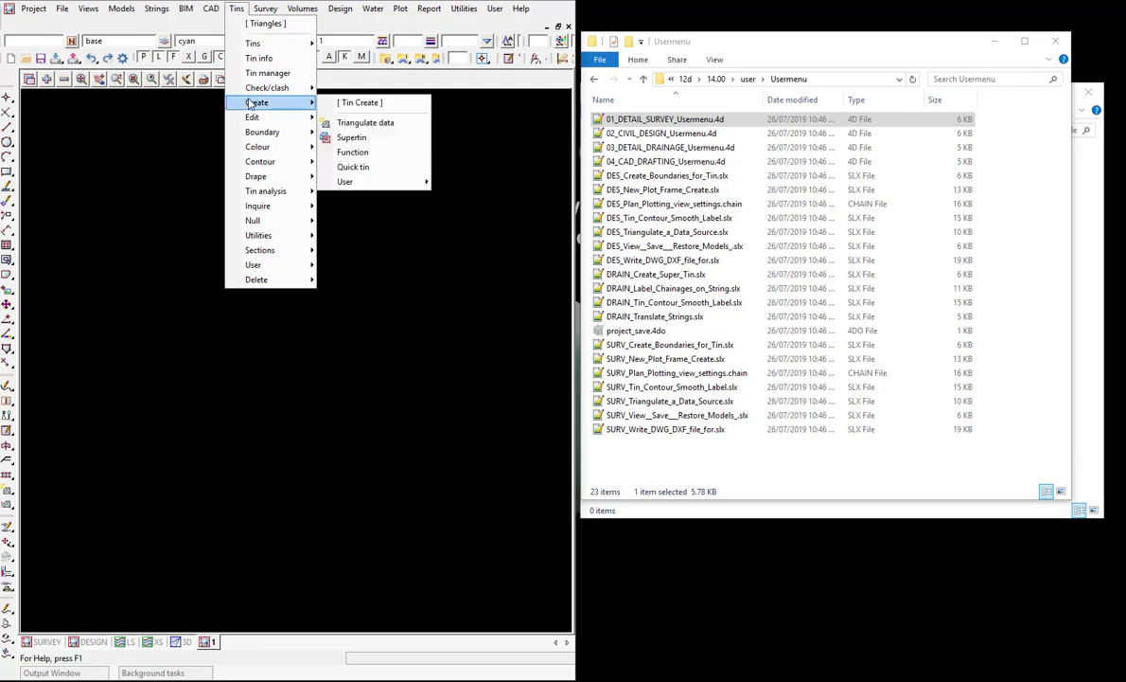
pyautogui.moveTo(248, 160)
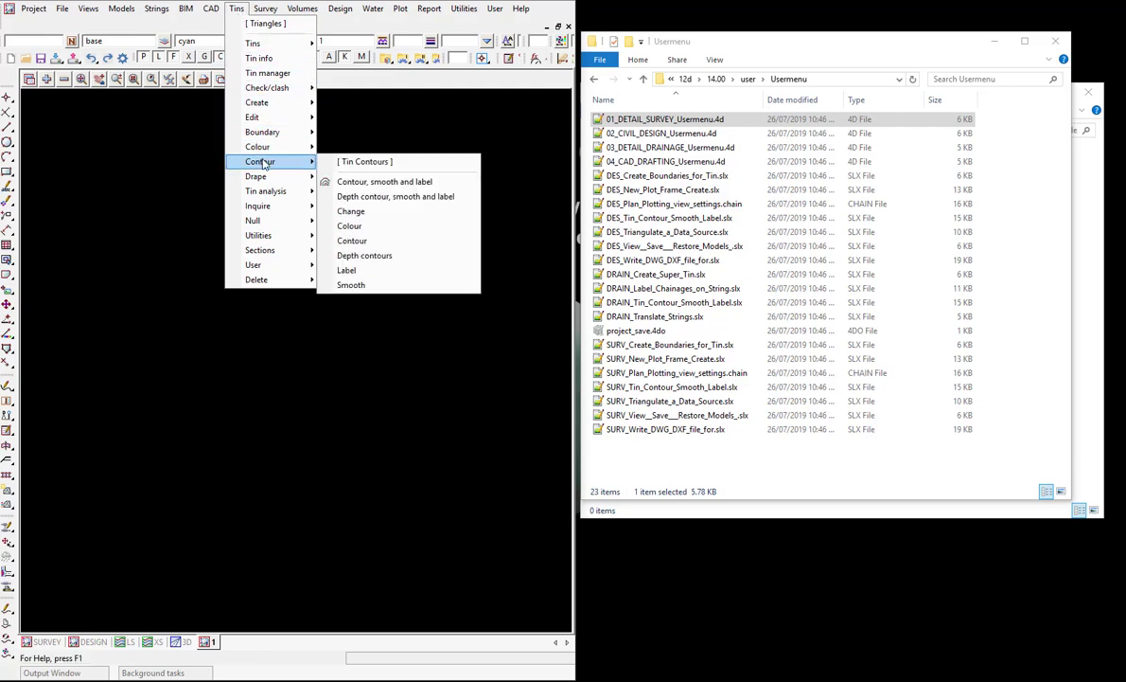
pyautogui.click(369, 189)
pyautogui.moveTo(442, 182); pyautogui.dragTo(407, 330)
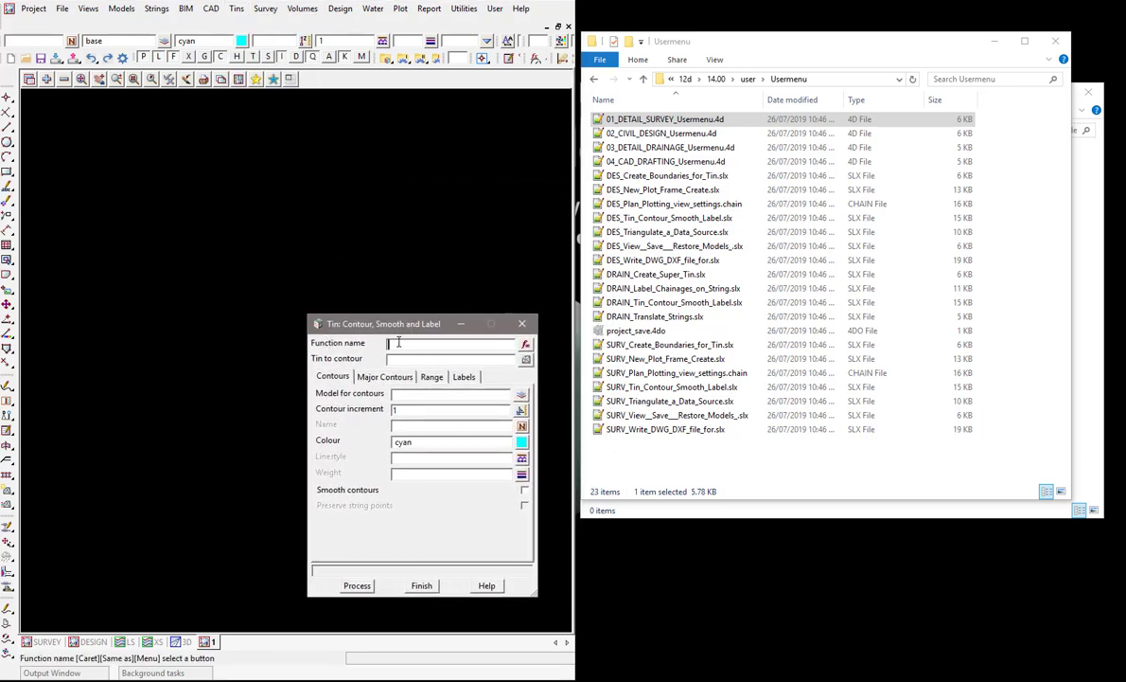
# Launch the prefilled Contour Tin Survey panel from User > Detail Survey > Triangulate and Contour
pyautogui.click(492, 11)
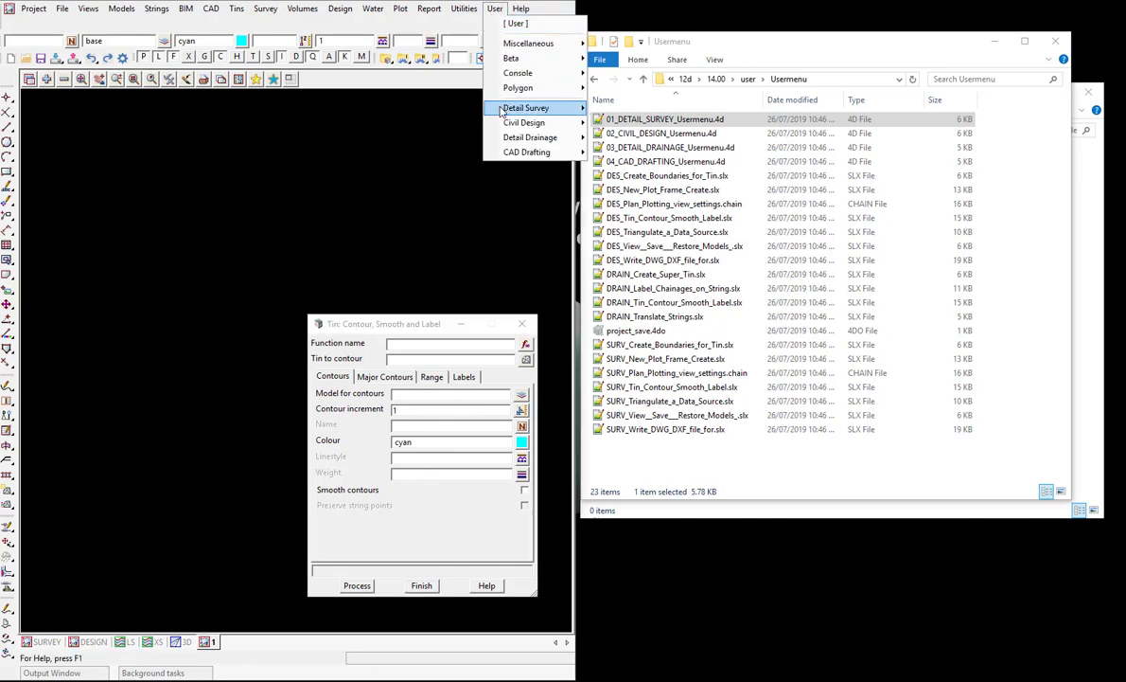
pyautogui.moveTo(530, 108)
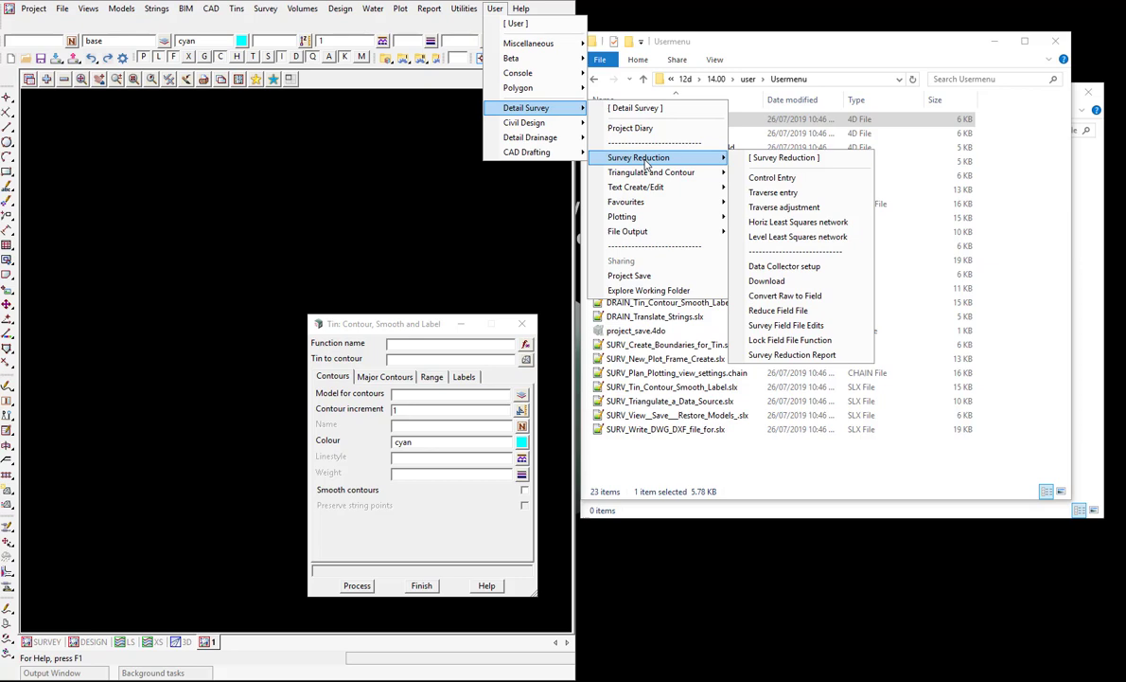
pyautogui.moveTo(658, 172)
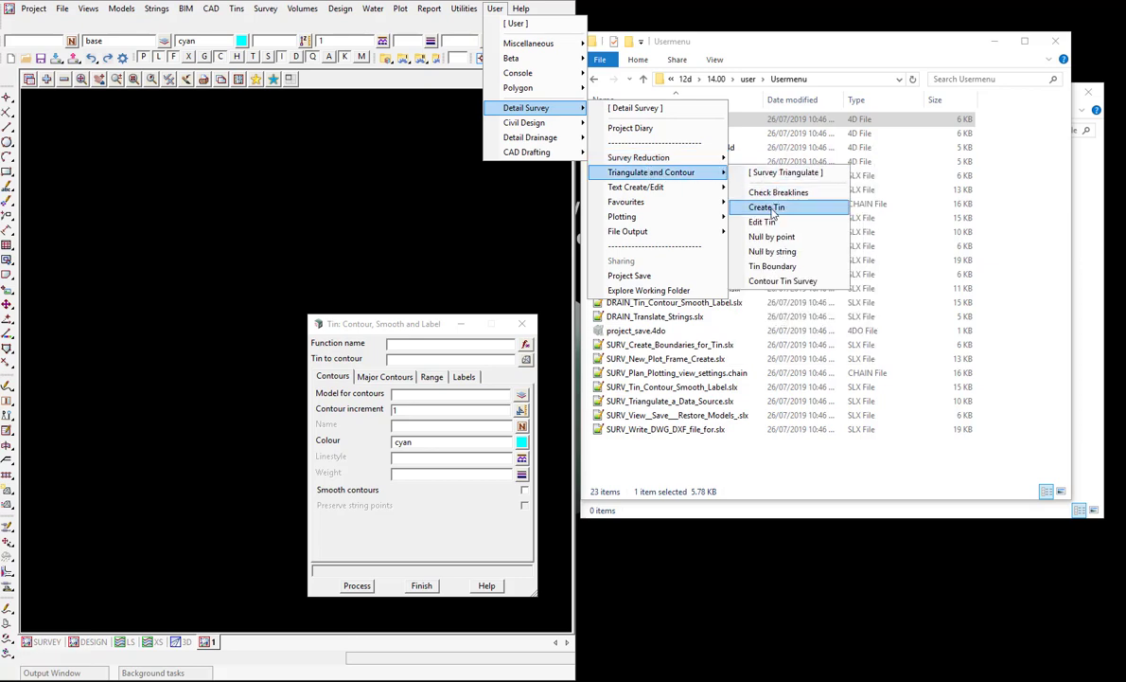
pyautogui.click(775, 281)
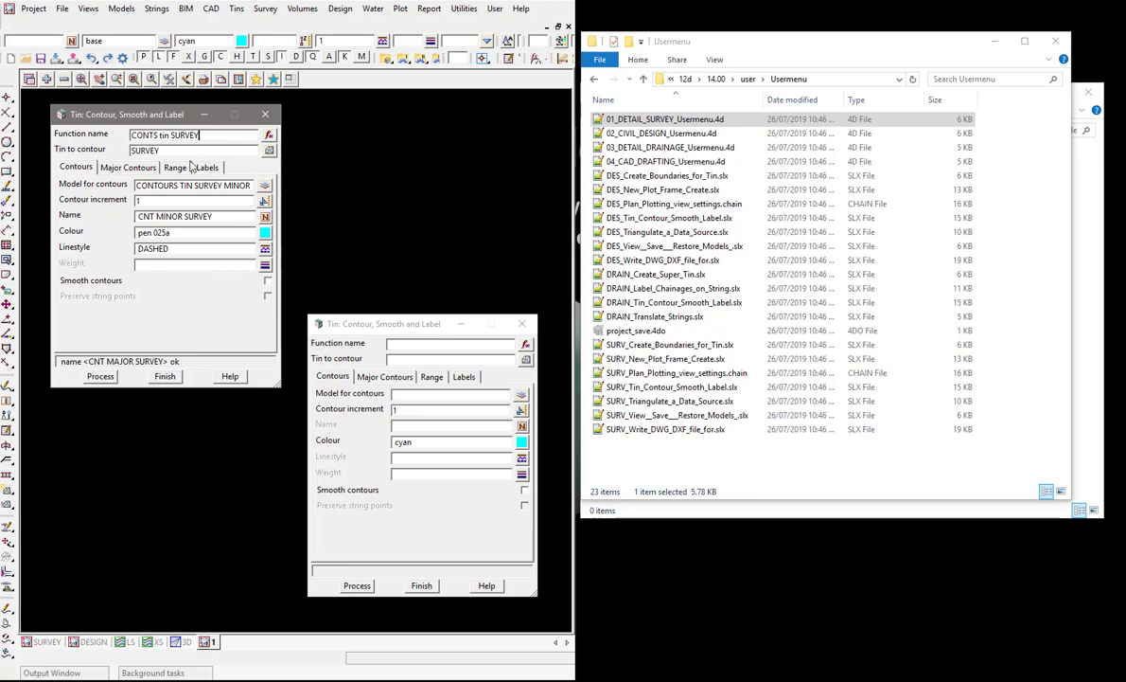
# Check the prefilled SURVEY tin and function name, then close the blank contour panel
pyautogui.click(130, 152)
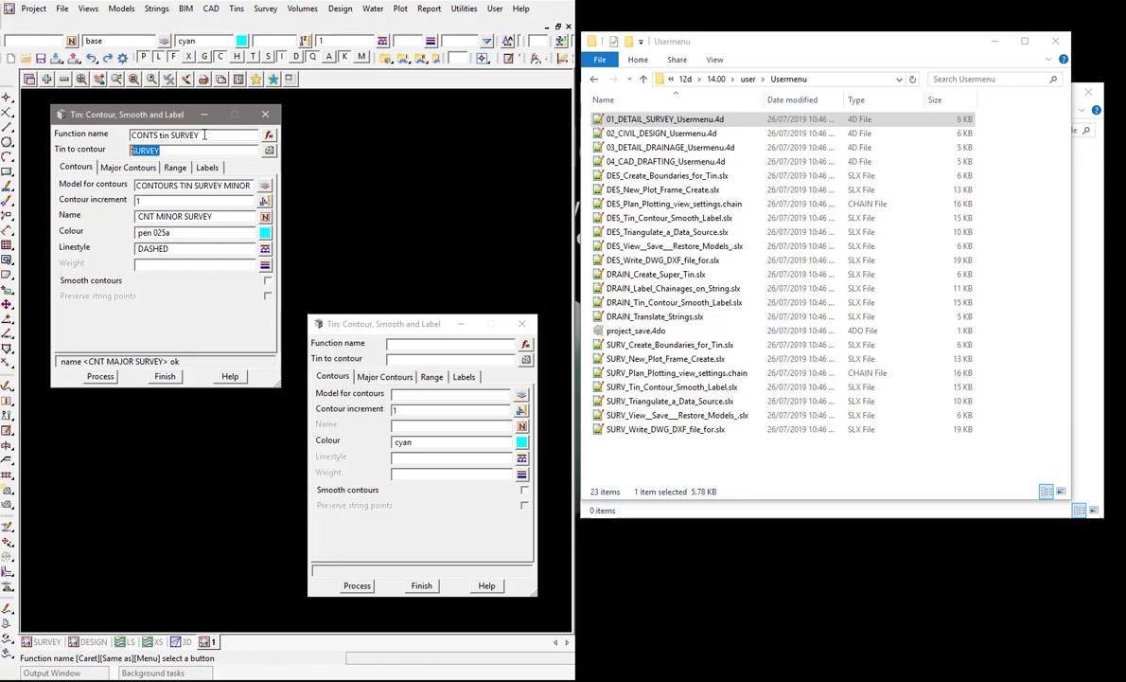
pyautogui.click(132, 135)
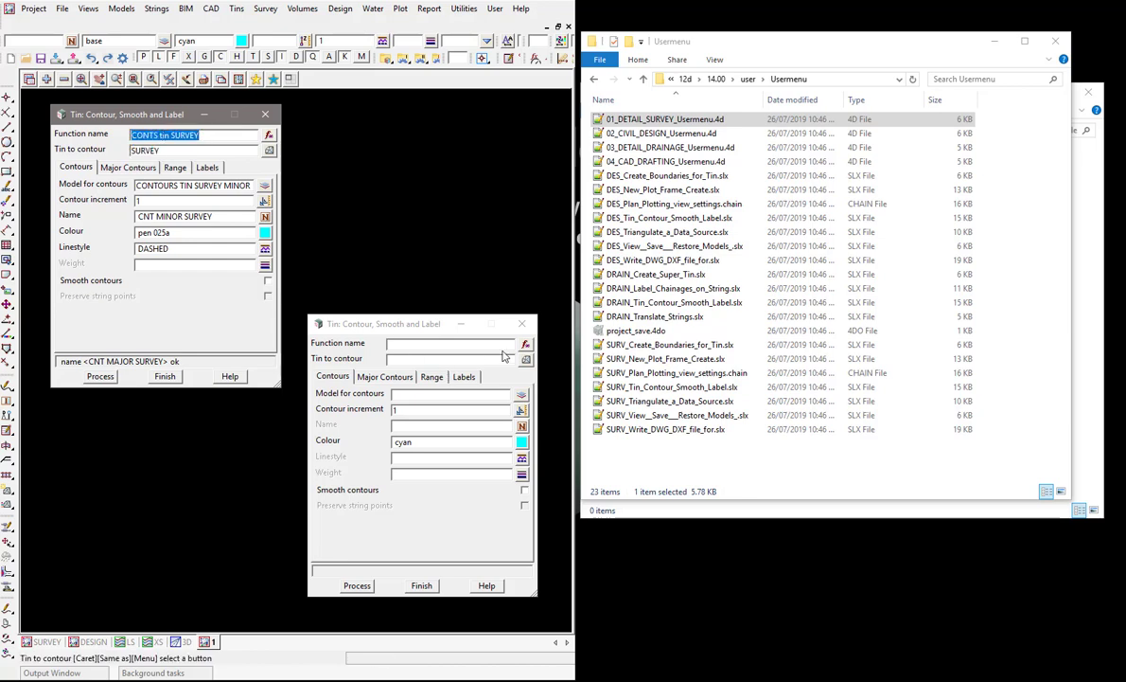
pyautogui.click(524, 325)
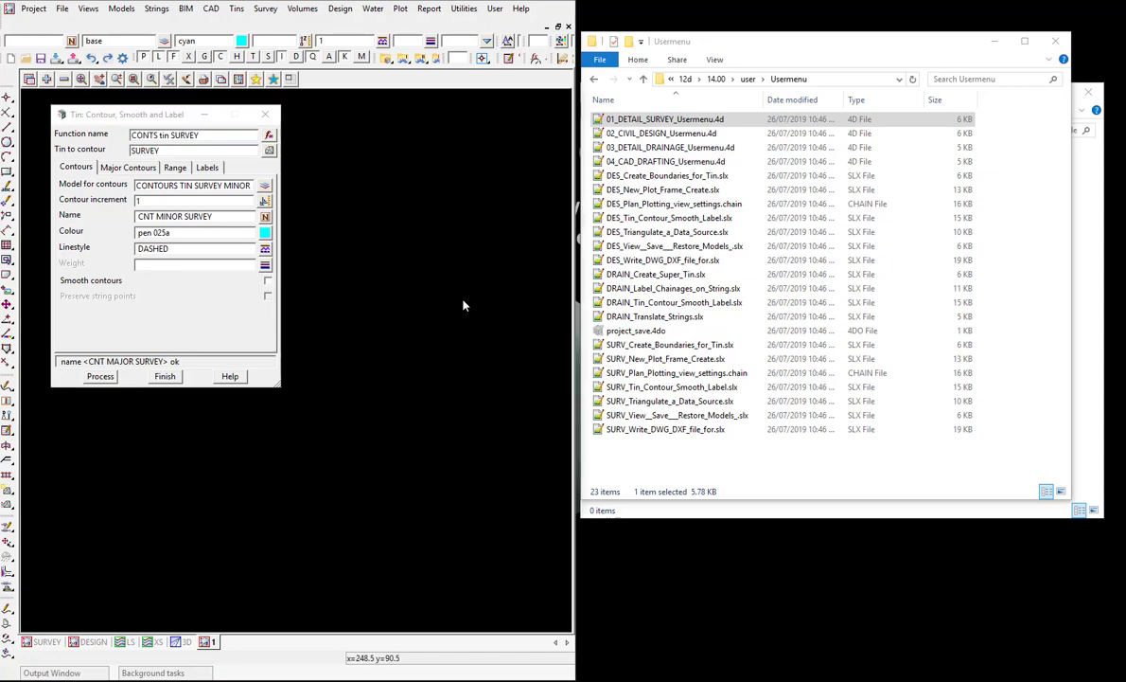
# Set the prefilled panel's contour colour to pen 050a
pyautogui.click(265, 232)
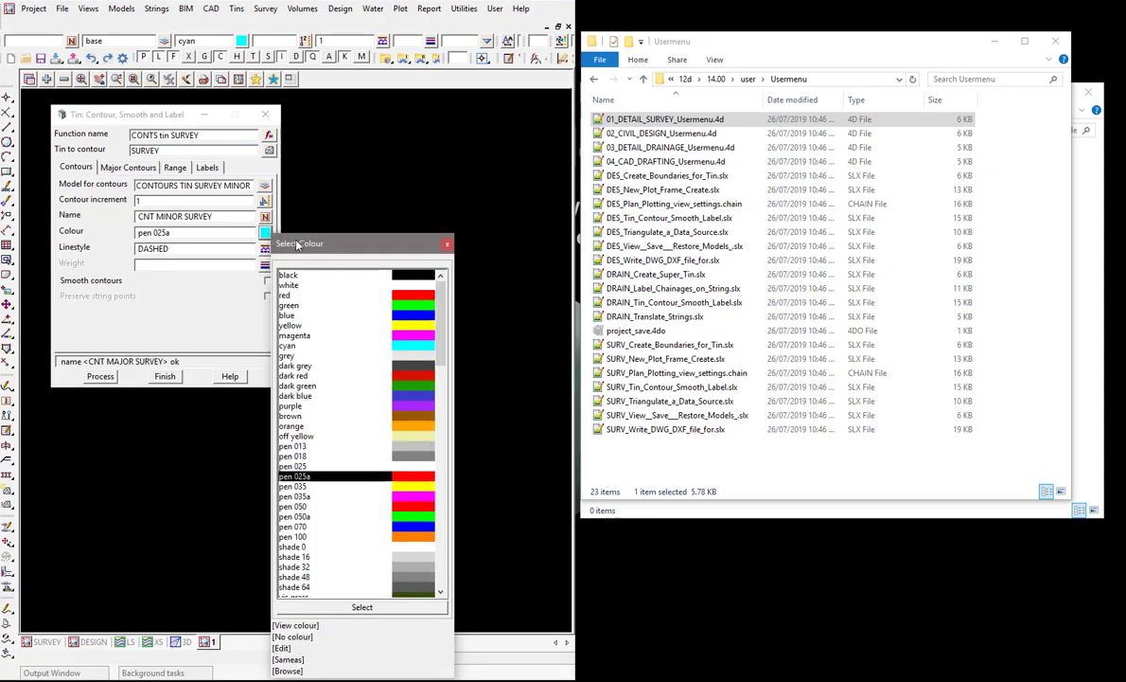
pyautogui.click(299, 517)
pyautogui.doubleClick(299, 517)
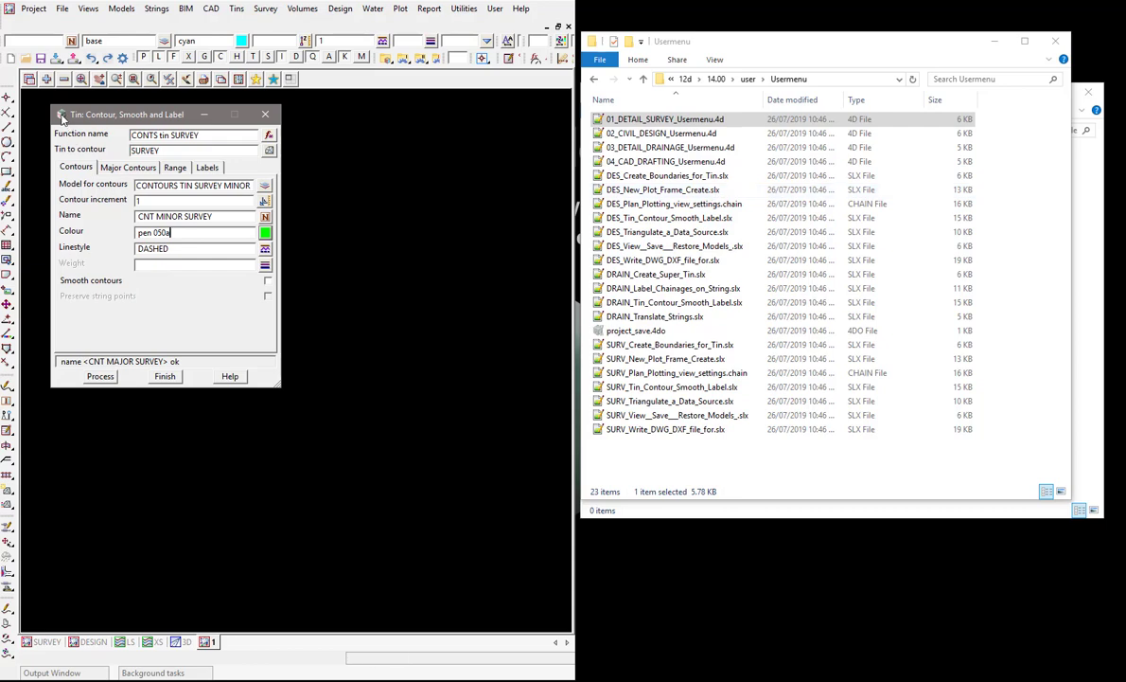
pyautogui.click(60, 115)
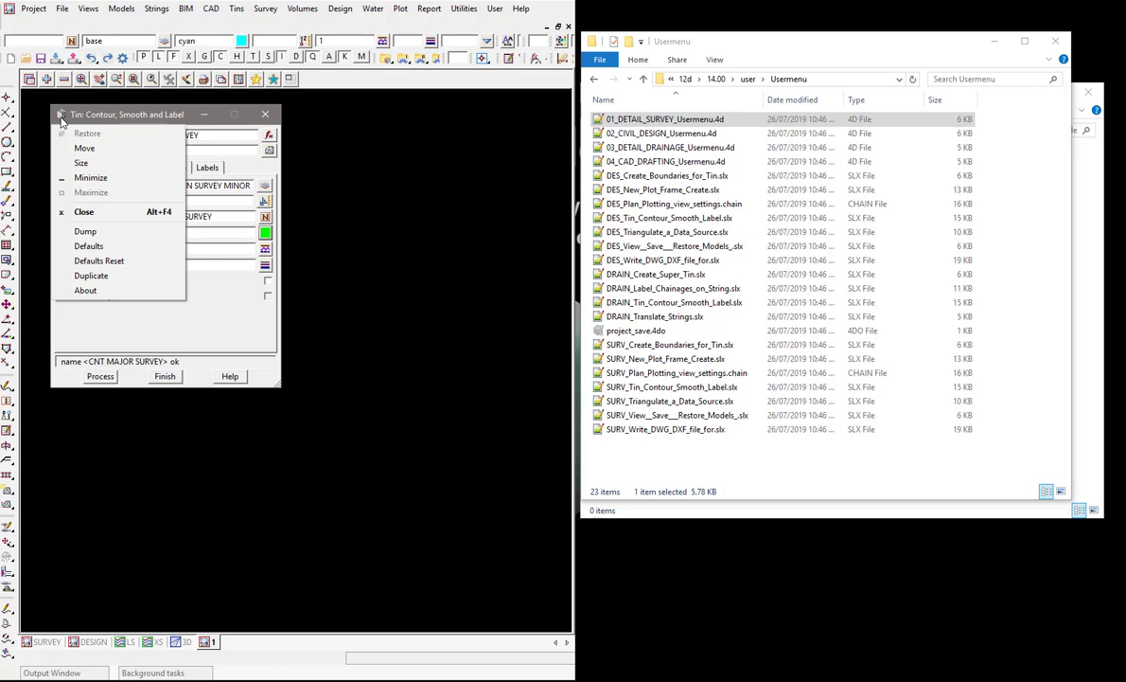
# Dump the contour panel to Tin__Contour__Smooth_and_Label.slx in xml screen layout format
pyautogui.click(85, 232)
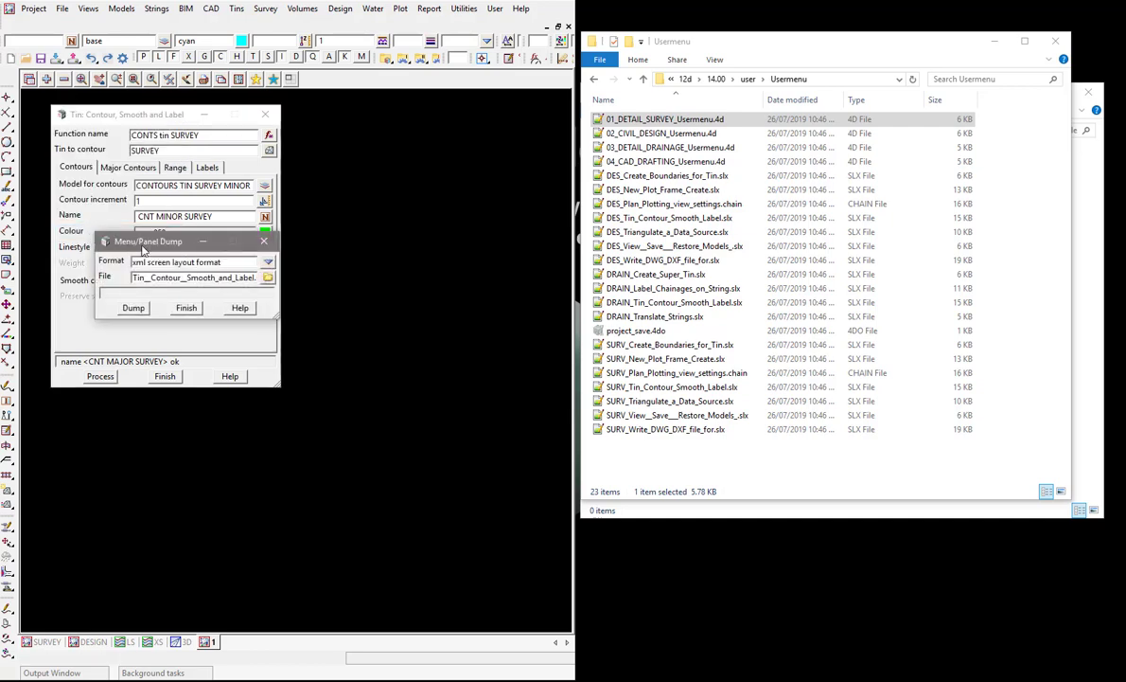
pyautogui.moveTo(114, 232); pyautogui.dragTo(307, 195)
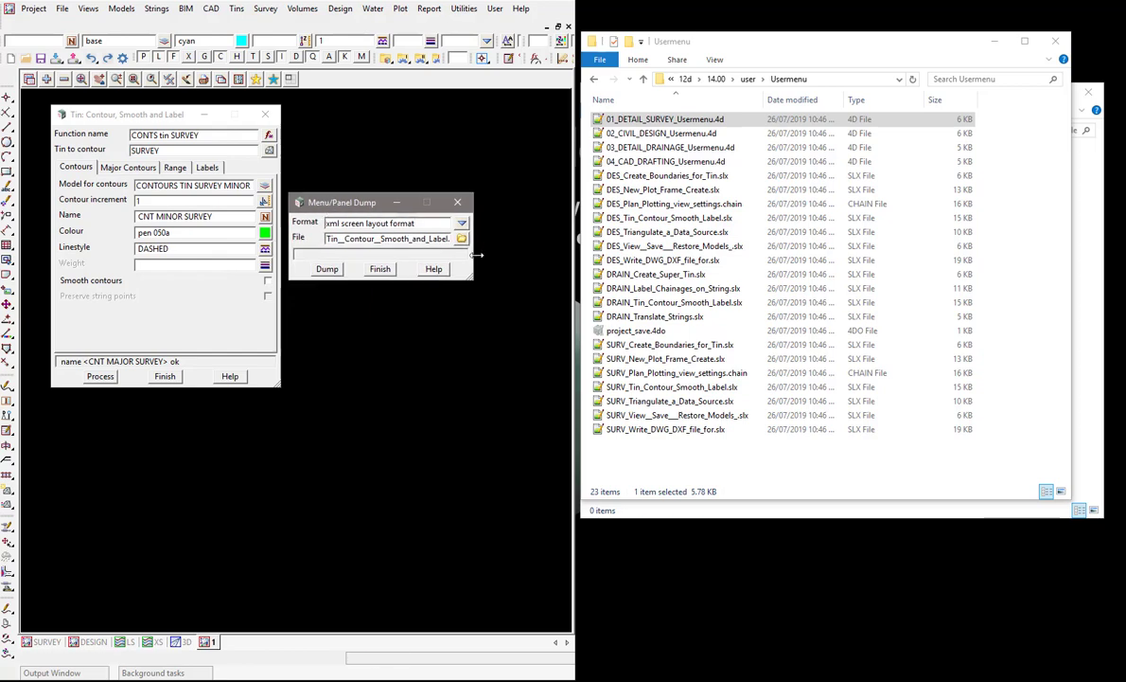
pyautogui.moveTo(474, 254); pyautogui.dragTo(522, 254)
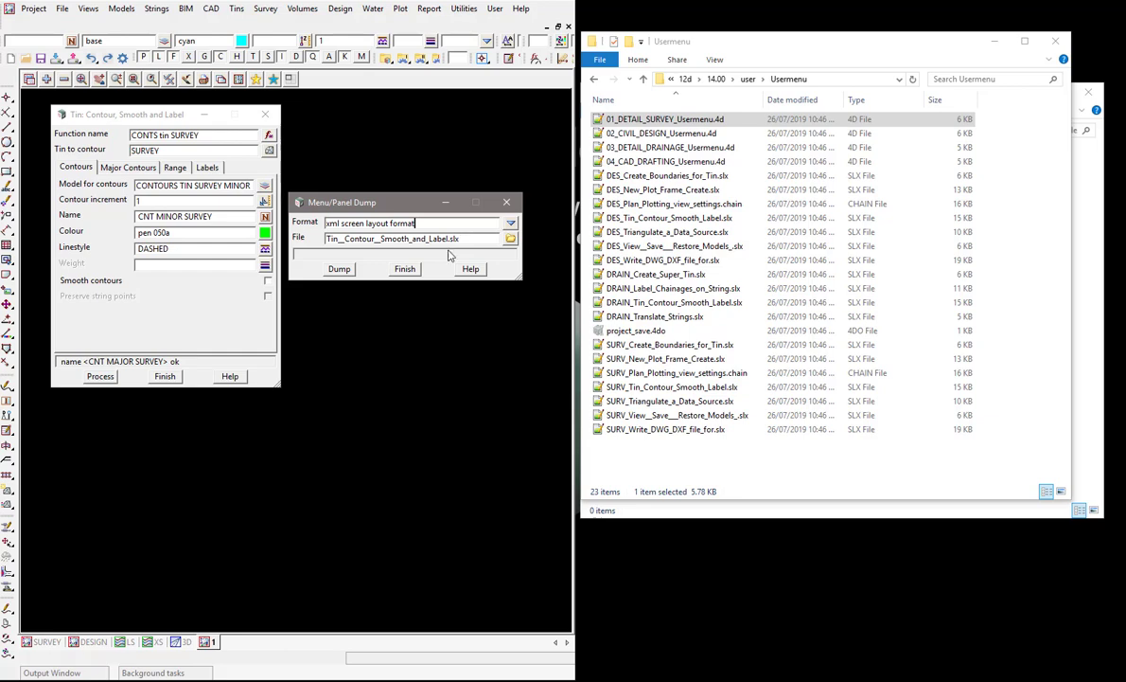
pyautogui.click(340, 270)
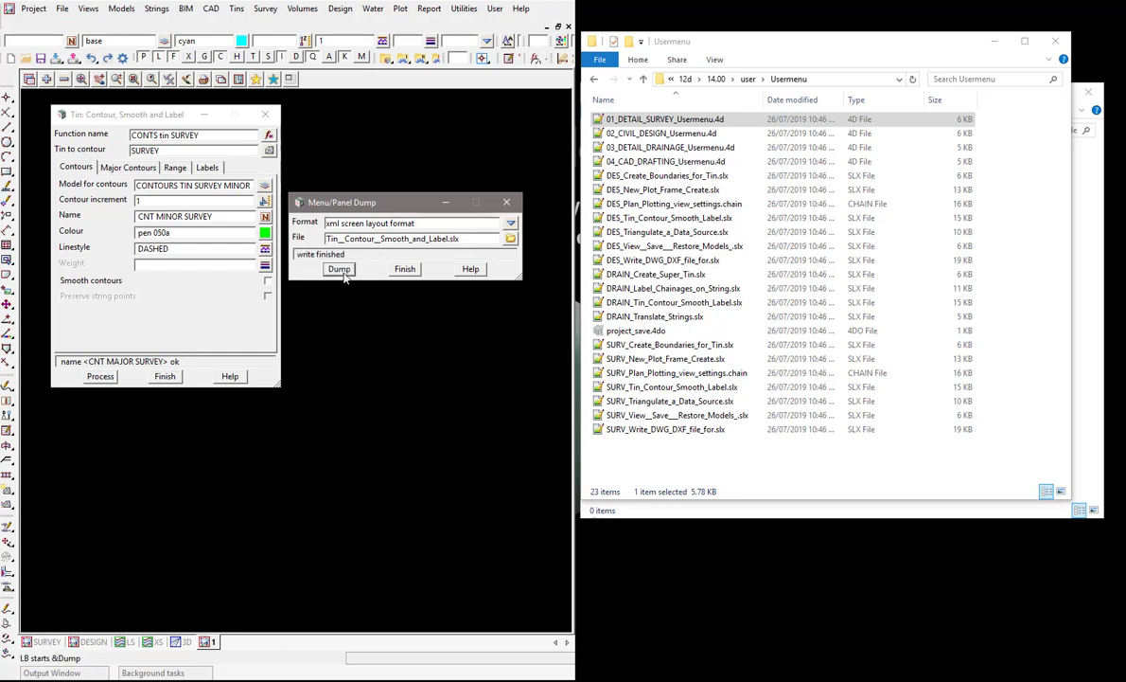
pyautogui.click(381, 156)
# Confirm Tin__Contour__Smooth_and_Label.slx is in the Testing project folder, then close that window
pyautogui.click(385, 60)
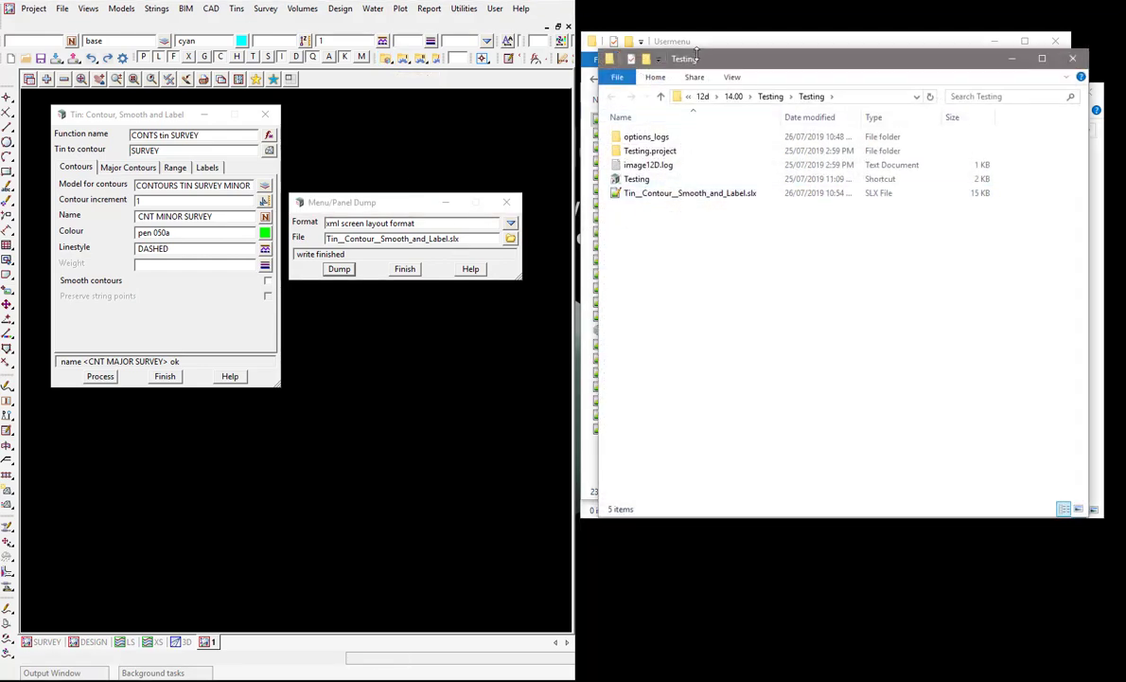
pyautogui.moveTo(700, 61); pyautogui.dragTo(713, 371)
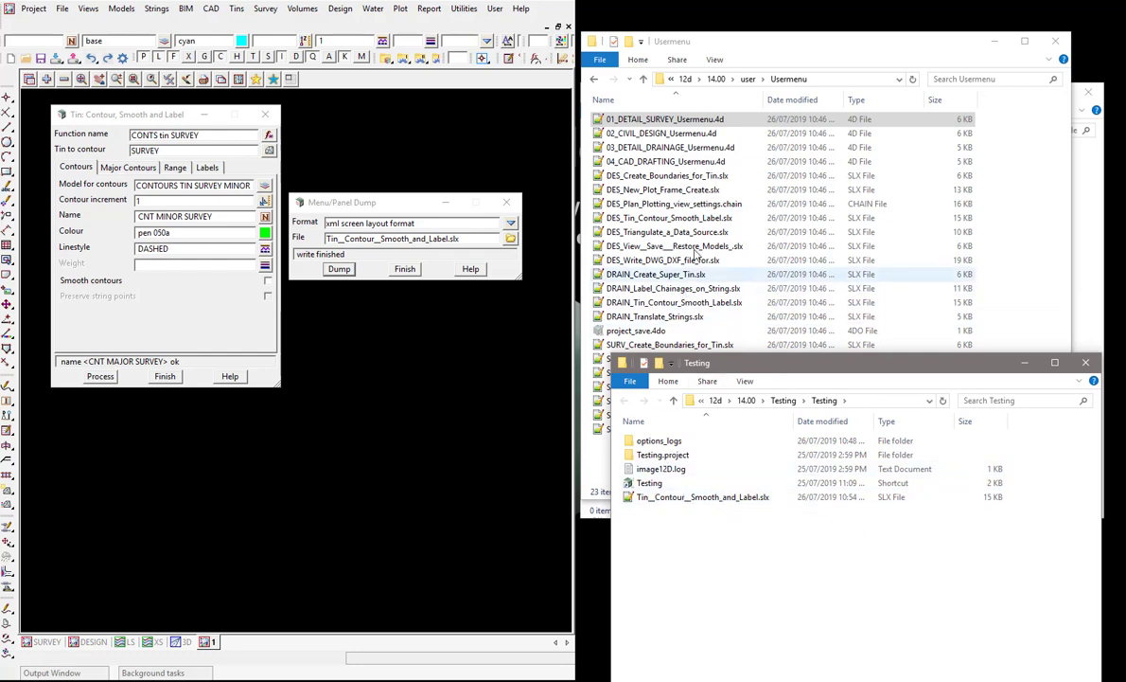
pyautogui.click(788, 84)
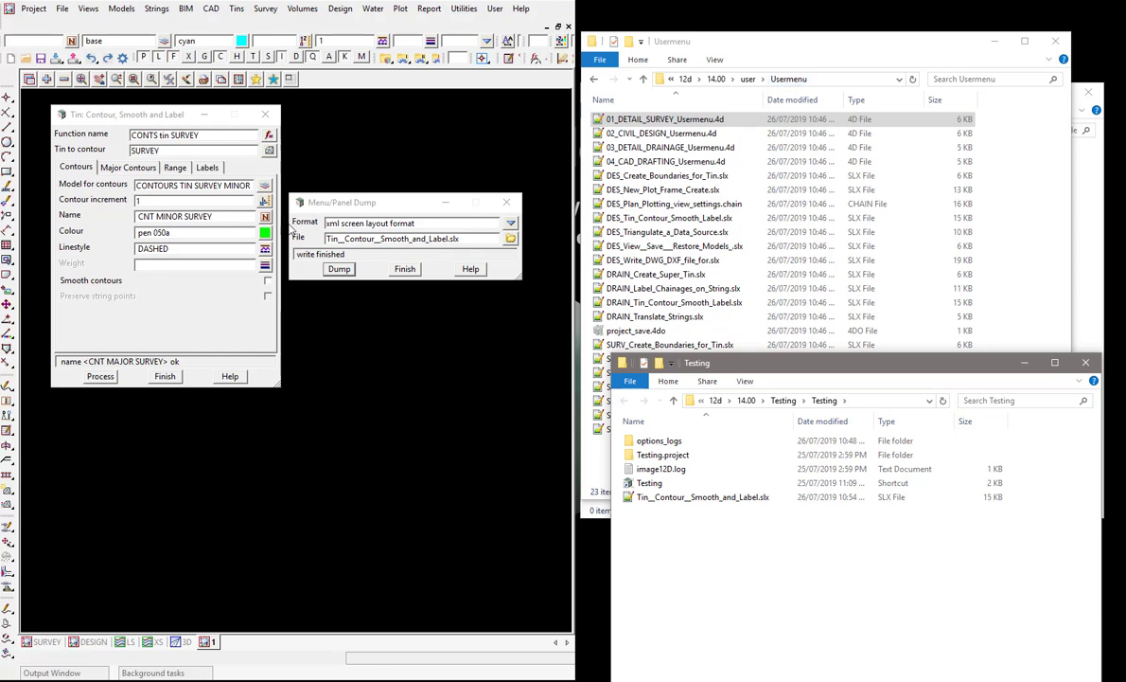
pyautogui.click(1086, 363)
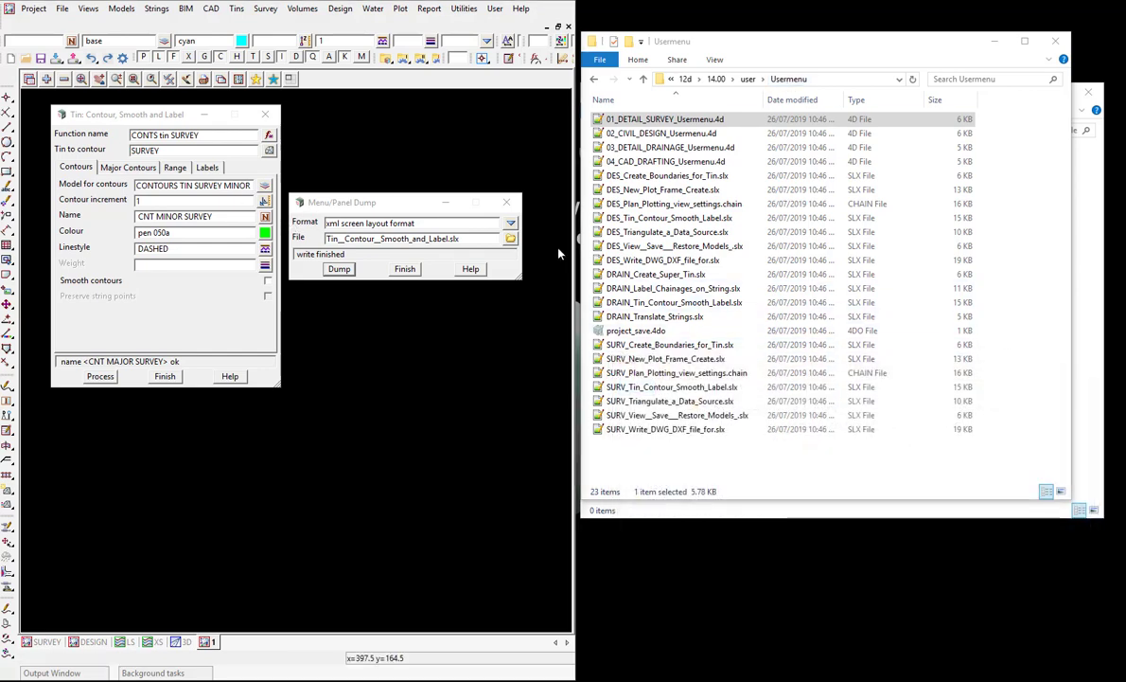
# Close the dump dialog and open the Models > Clean panel beside the contour panel
pyautogui.click(509, 206)
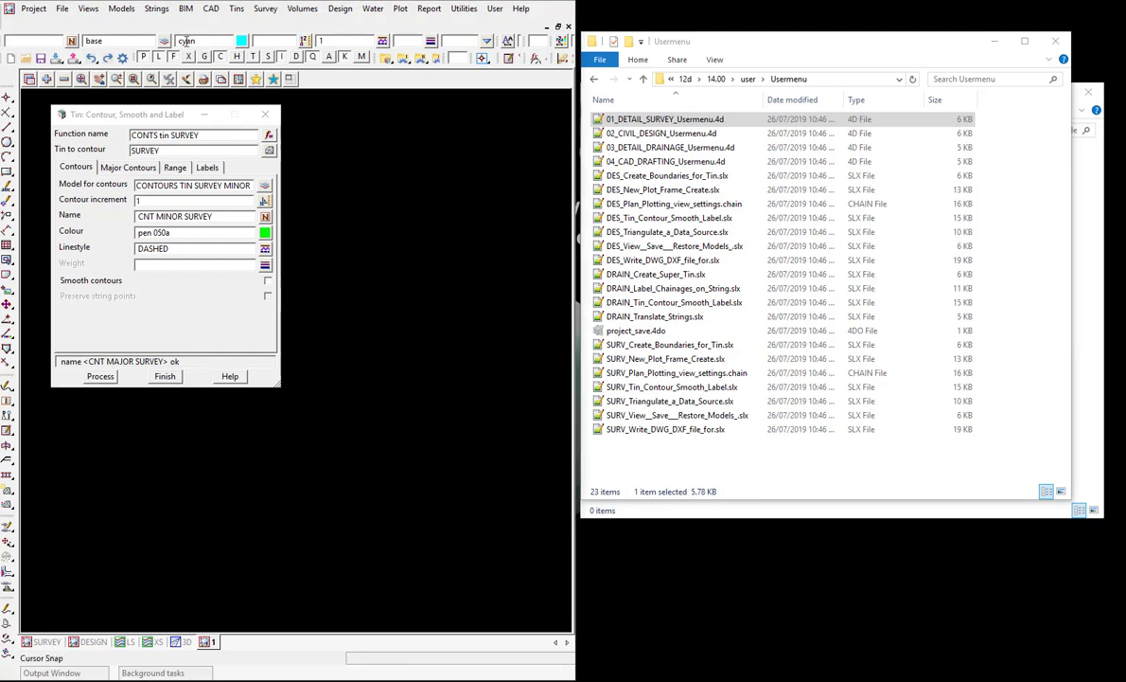
pyautogui.click(122, 9)
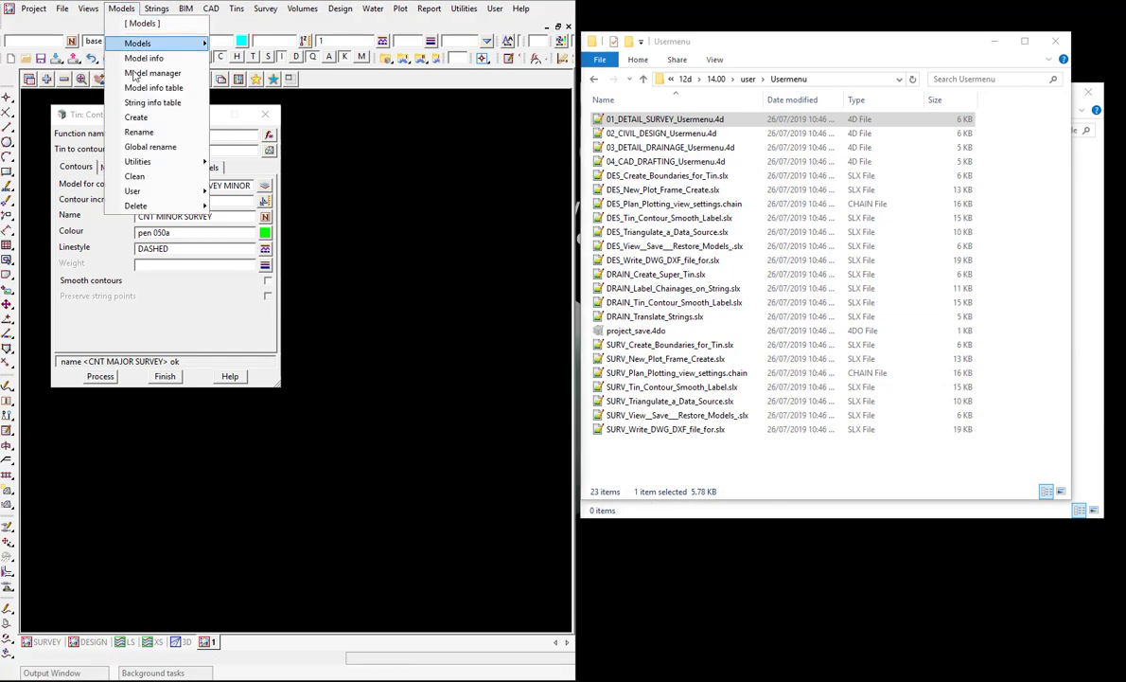
pyautogui.click(135, 176)
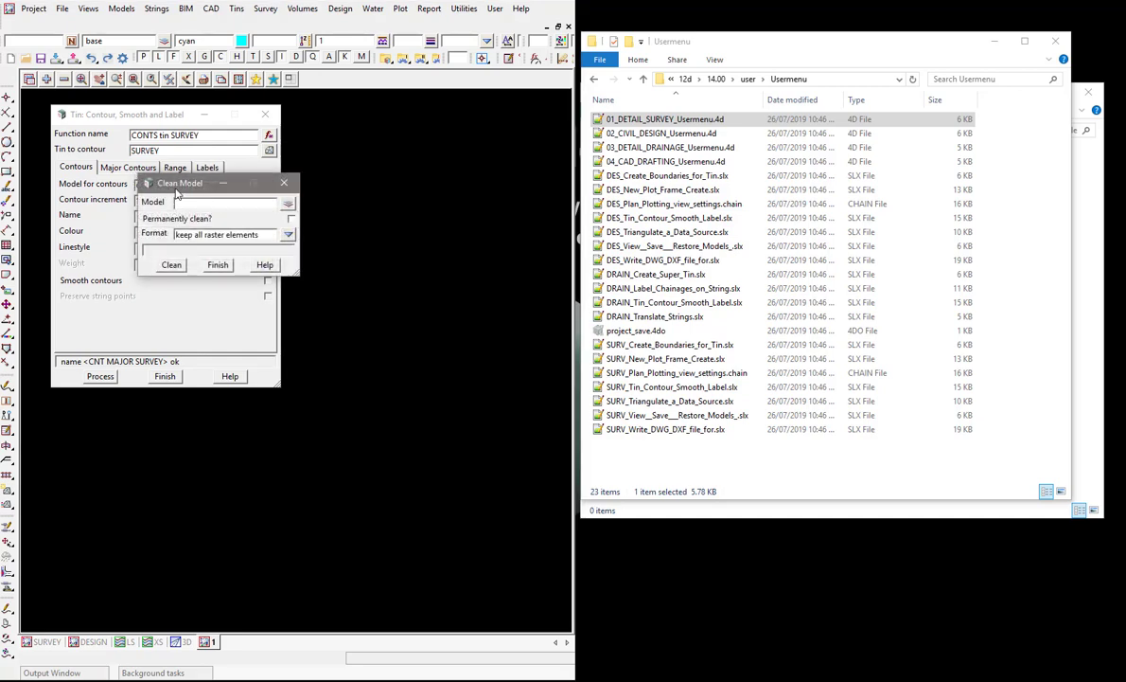
pyautogui.moveTo(152, 183); pyautogui.dragTo(311, 221)
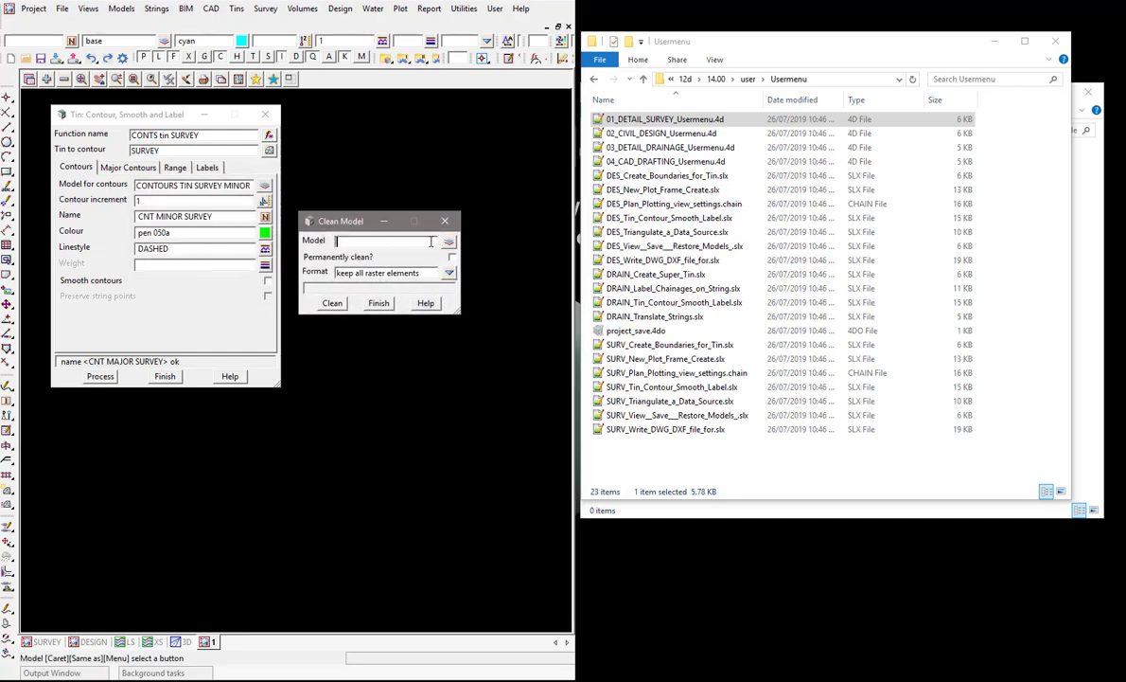
# Choose base as the model to clean, finishing a cyan line picked on the plan
pyautogui.click(449, 242)
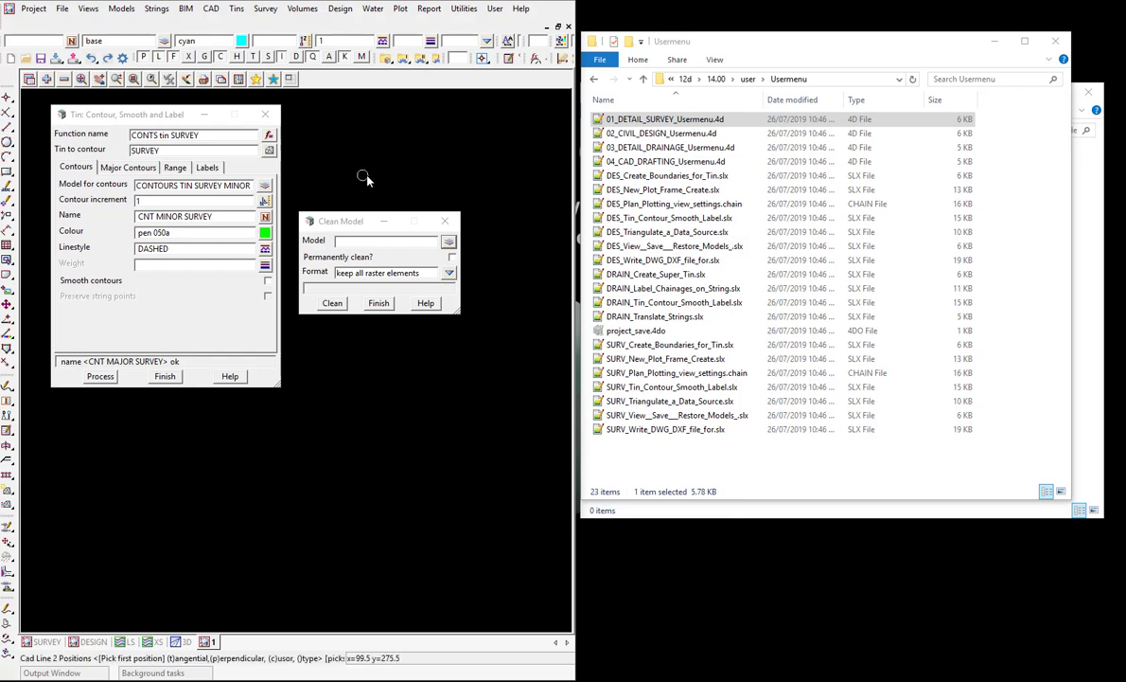
pyautogui.click(454, 143)
pyautogui.middleClick(454, 151)
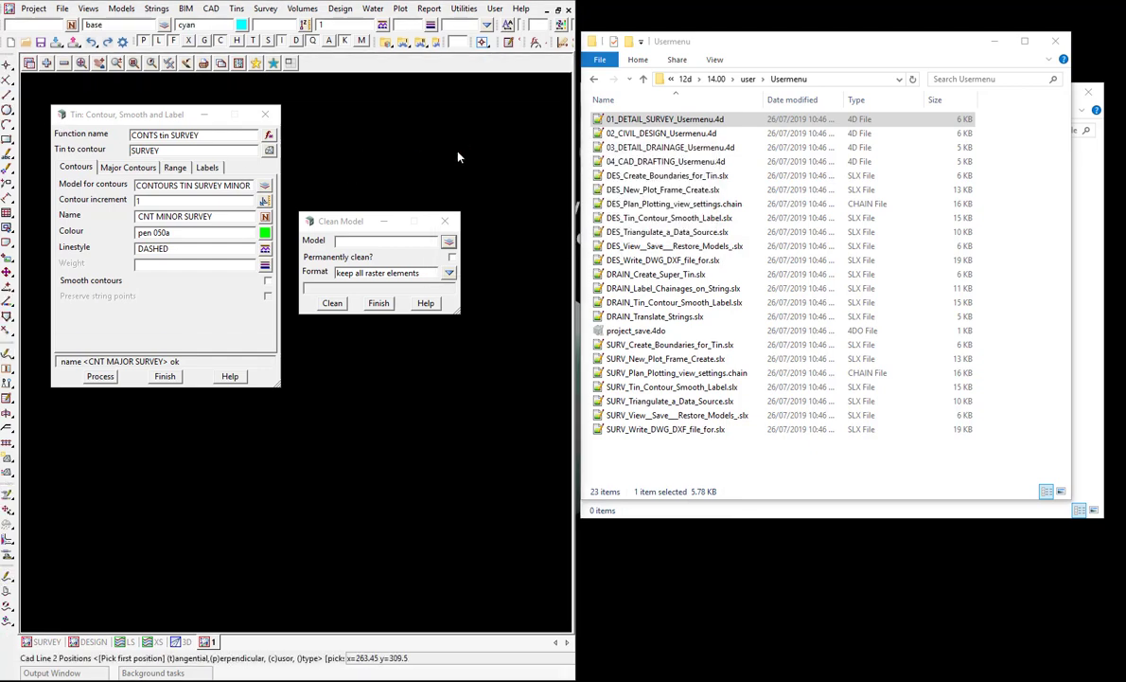
pyautogui.click(449, 241)
pyautogui.doubleClick(468, 204)
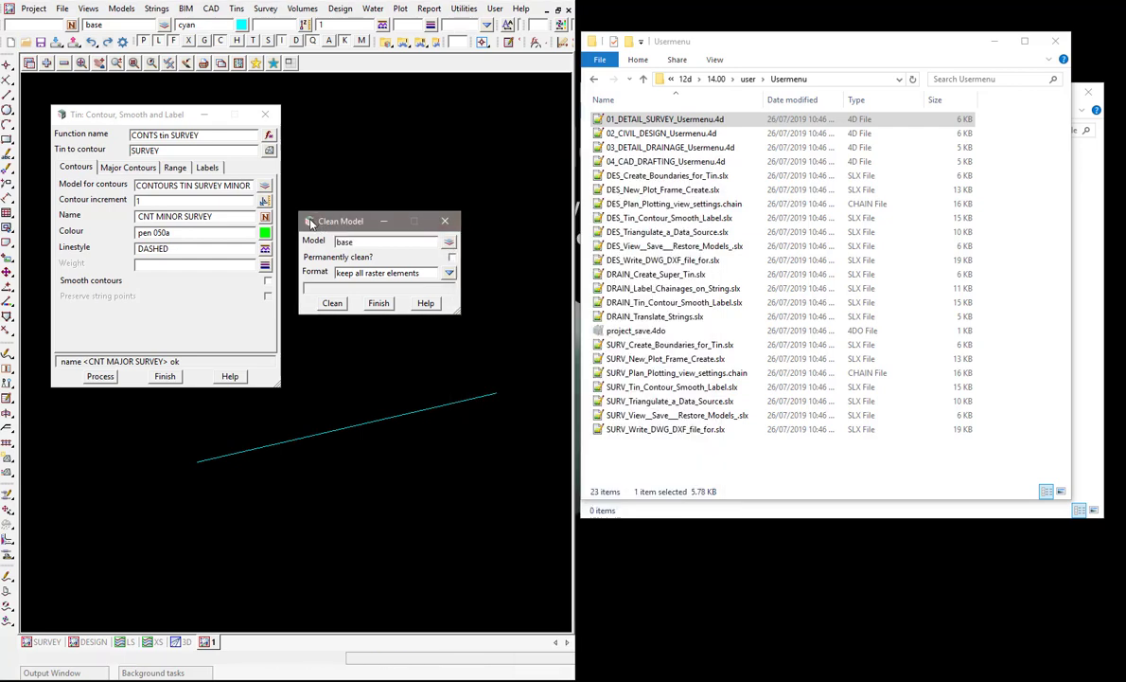
# Open the Clean Model panel's dump and pick Tin__Contour__Smooth_and_Label.slx as the target
pyautogui.click(308, 221)
pyautogui.click(333, 338)
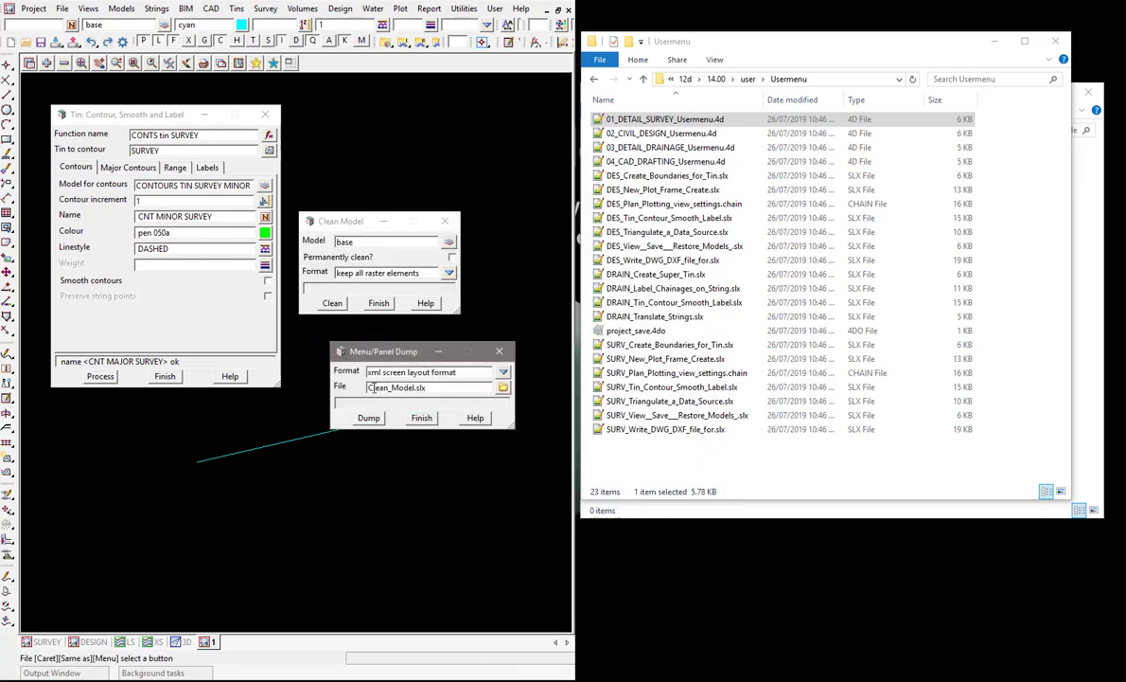
pyautogui.click(351, 224)
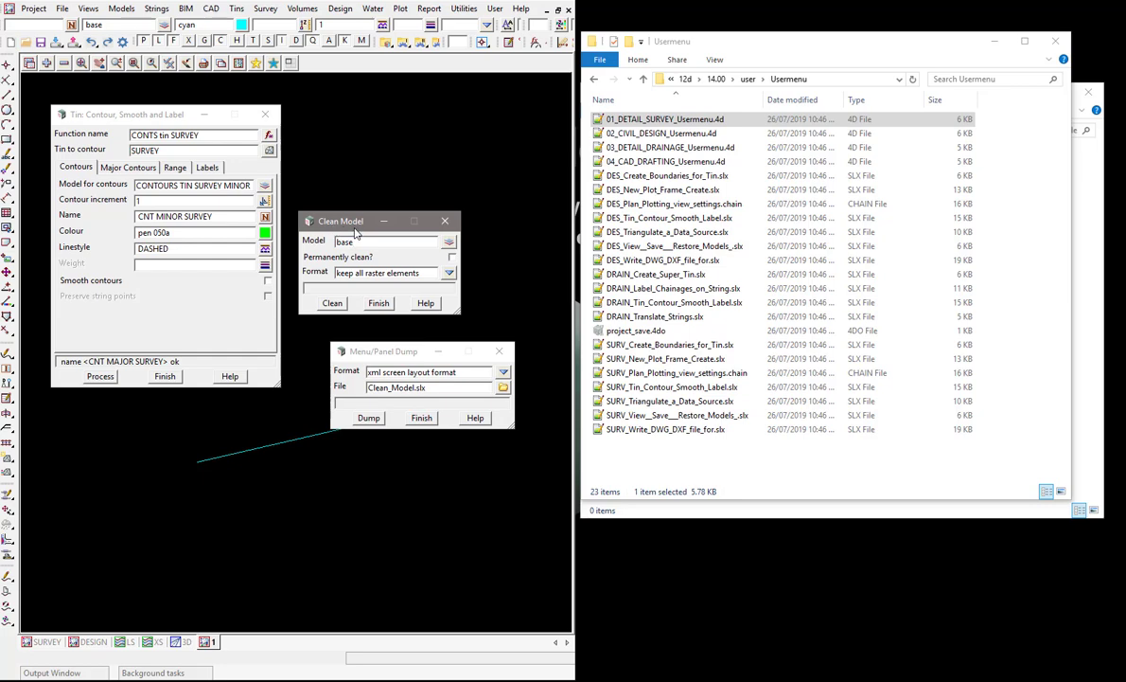
pyautogui.moveTo(379, 351); pyautogui.dragTo(269, 331)
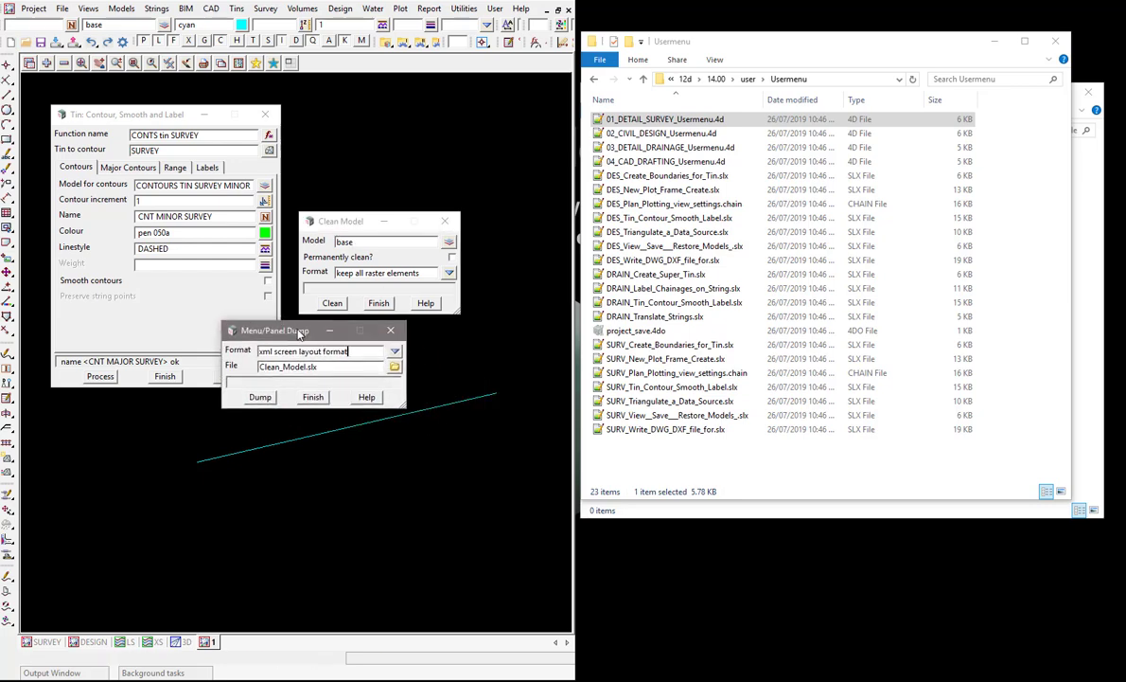
pyautogui.click(393, 368)
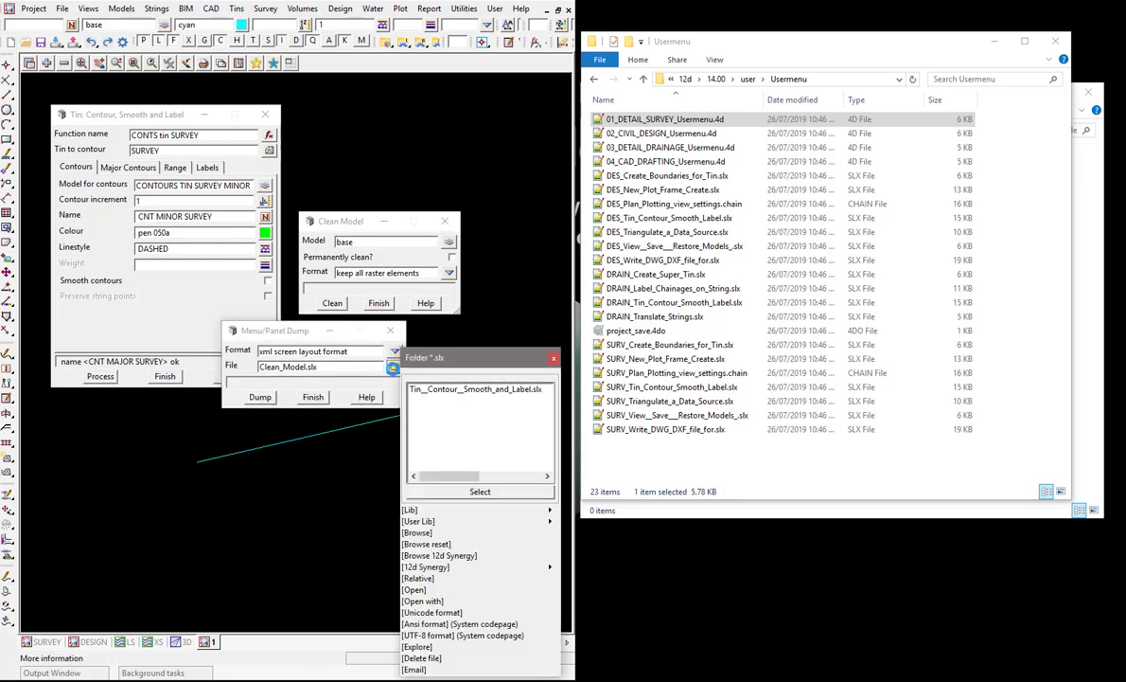
pyautogui.doubleClick(452, 398)
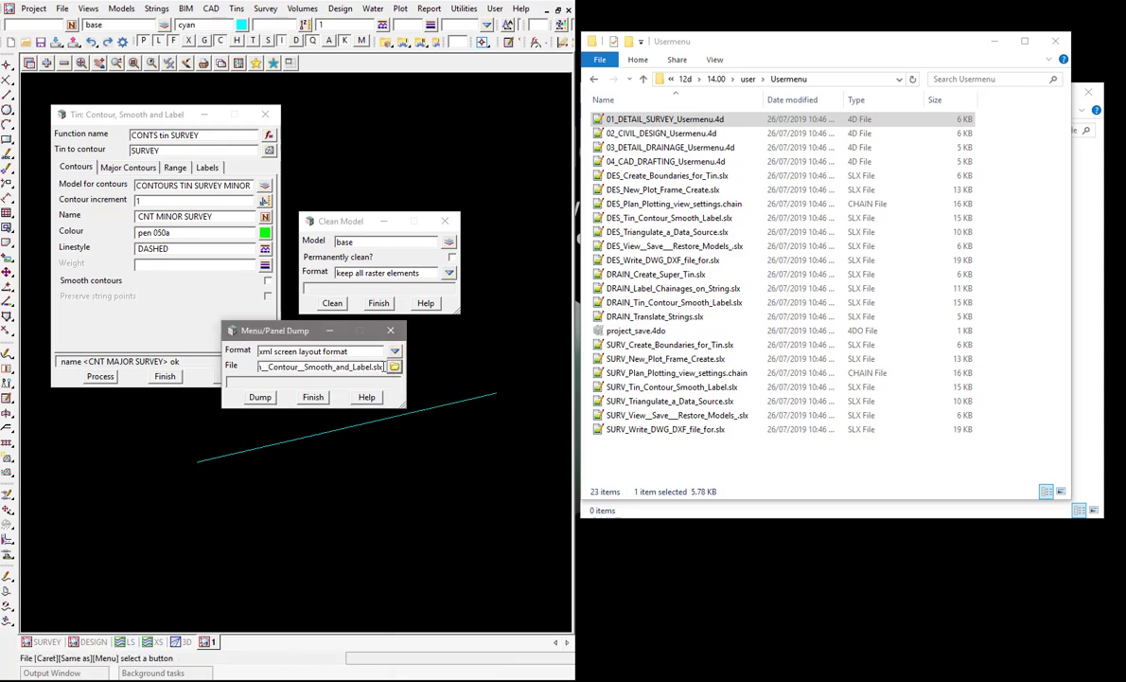
# Append the Clean Model panel to that layout file, then close the dump and Clean Model panels
pyautogui.click(258, 398)
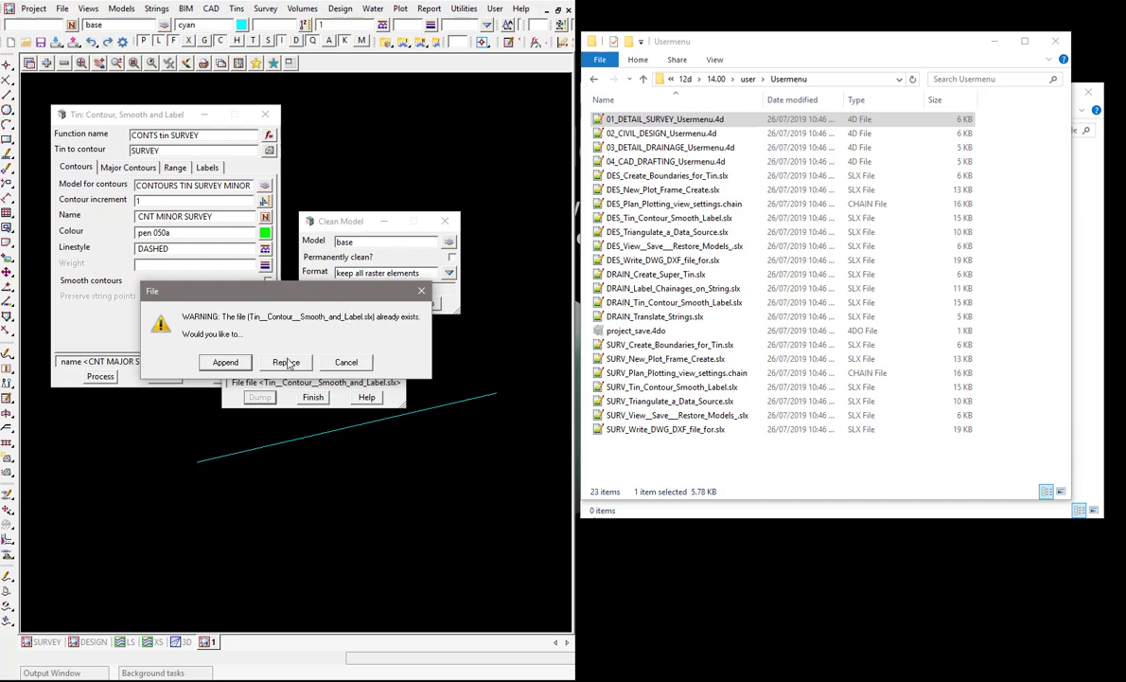
pyautogui.click(287, 364)
pyautogui.click(224, 363)
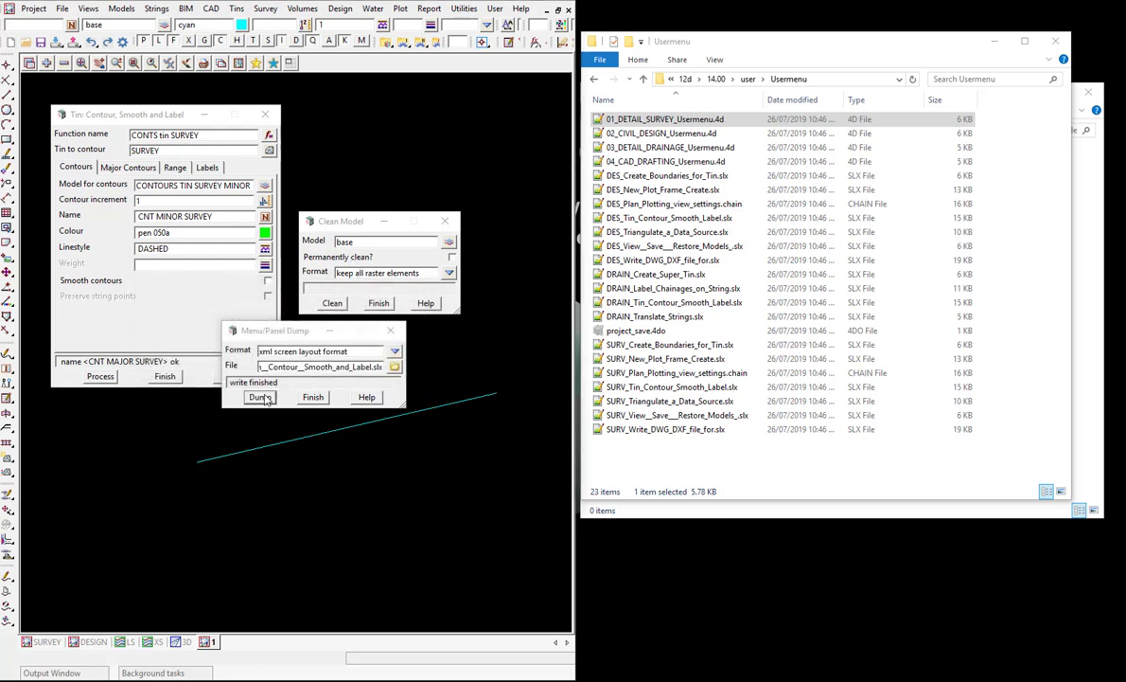
pyautogui.click(313, 397)
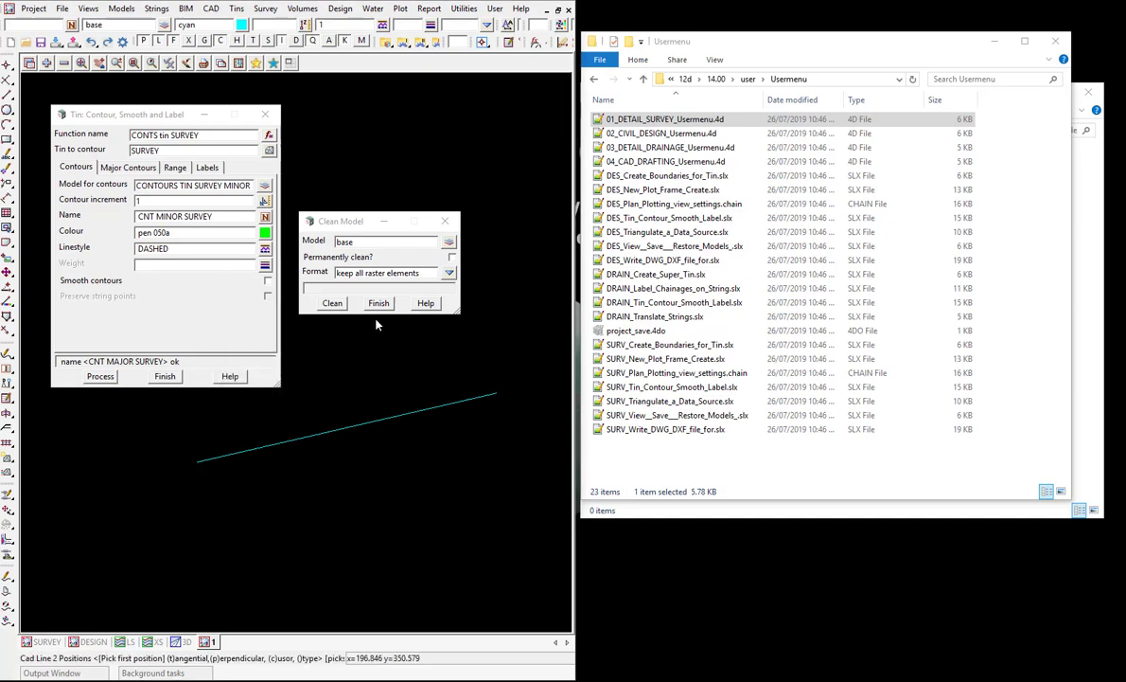
pyautogui.click(379, 303)
# Close the contour panel and read Tin__Contour__Smooth_and_Label.slx via File > Layouts > Layout input
pyautogui.click(165, 376)
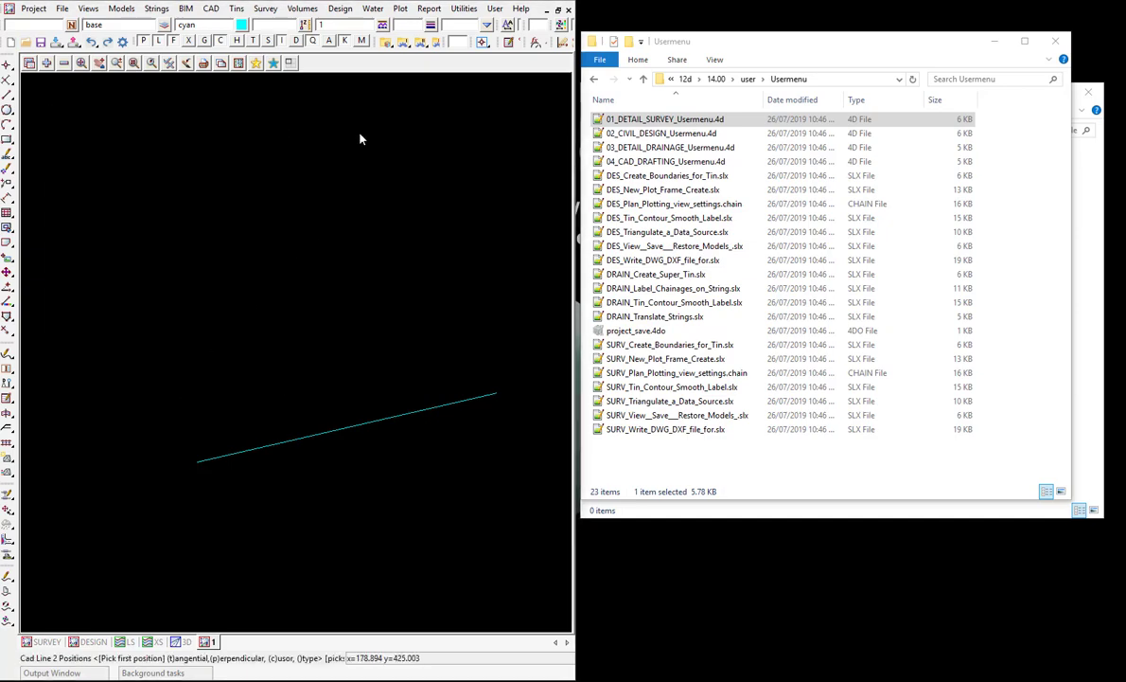
pyautogui.click(387, 45)
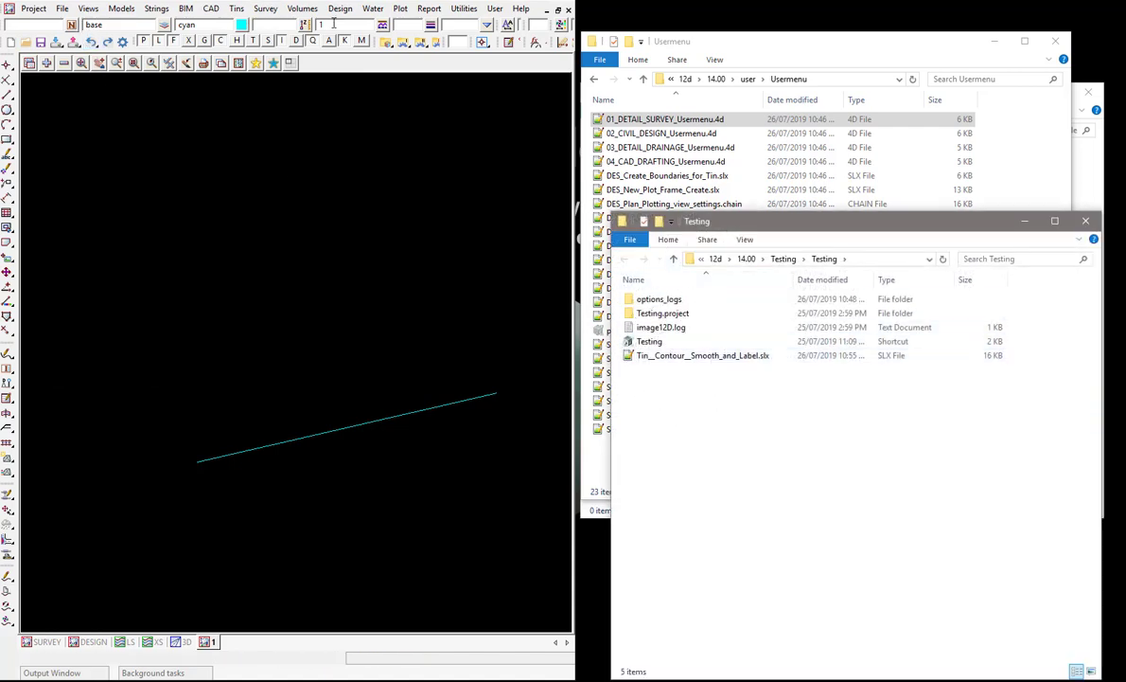
pyautogui.click(62, 10)
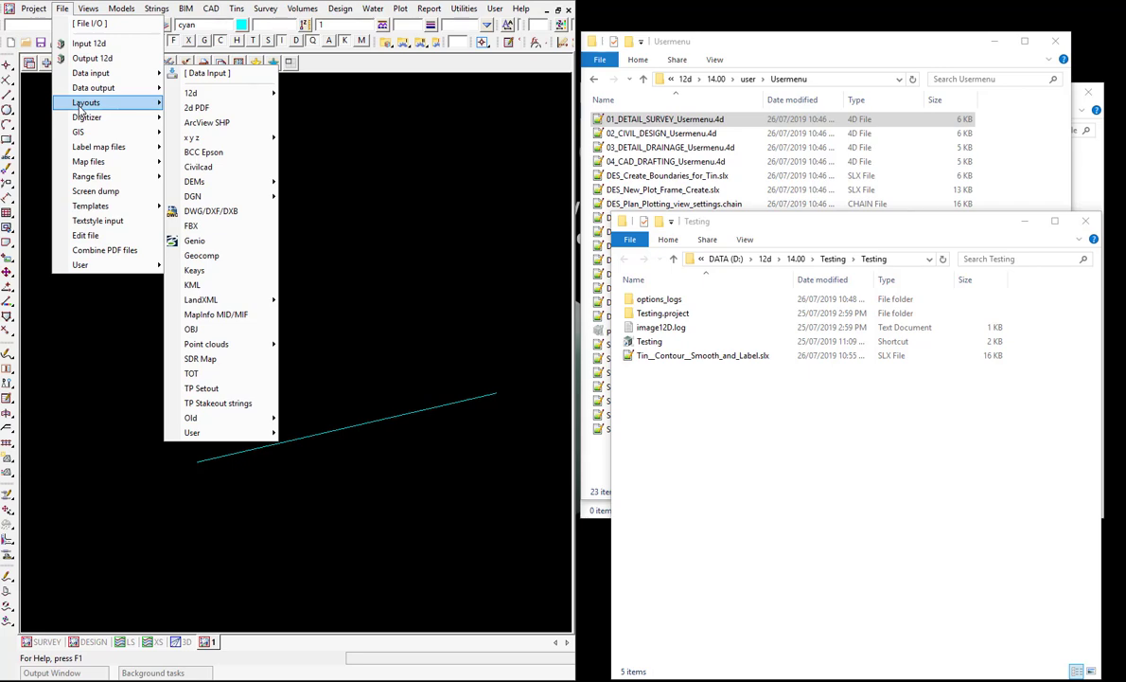
pyautogui.moveTo(81, 107)
pyautogui.moveTo(201, 123)
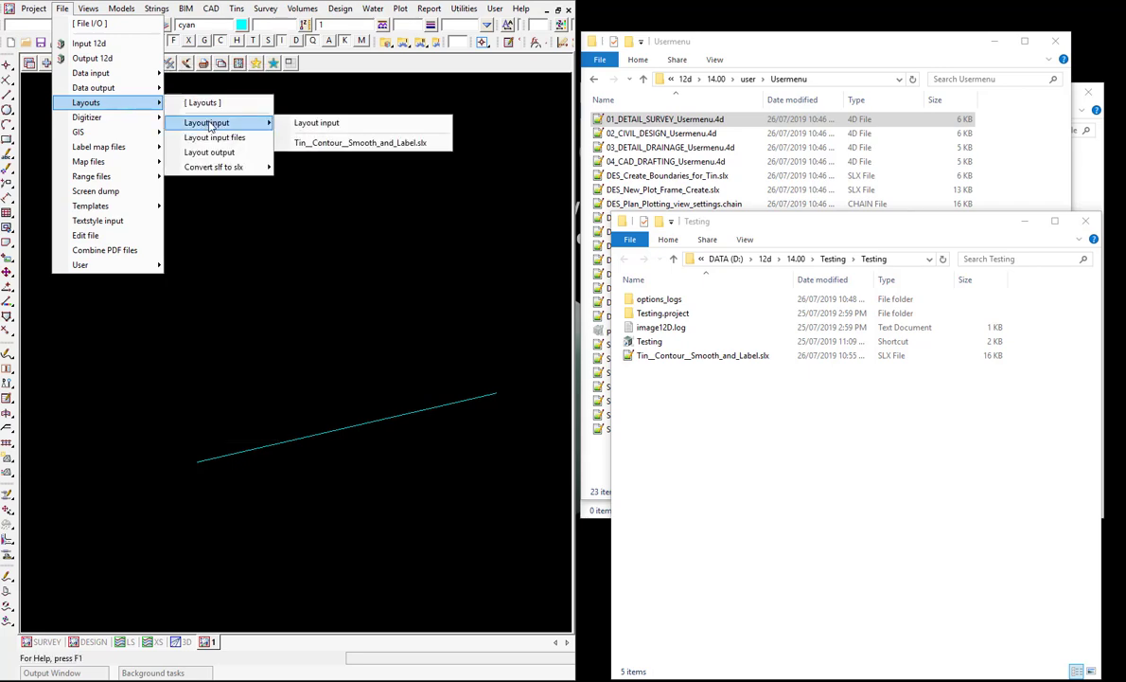
pyautogui.click(339, 144)
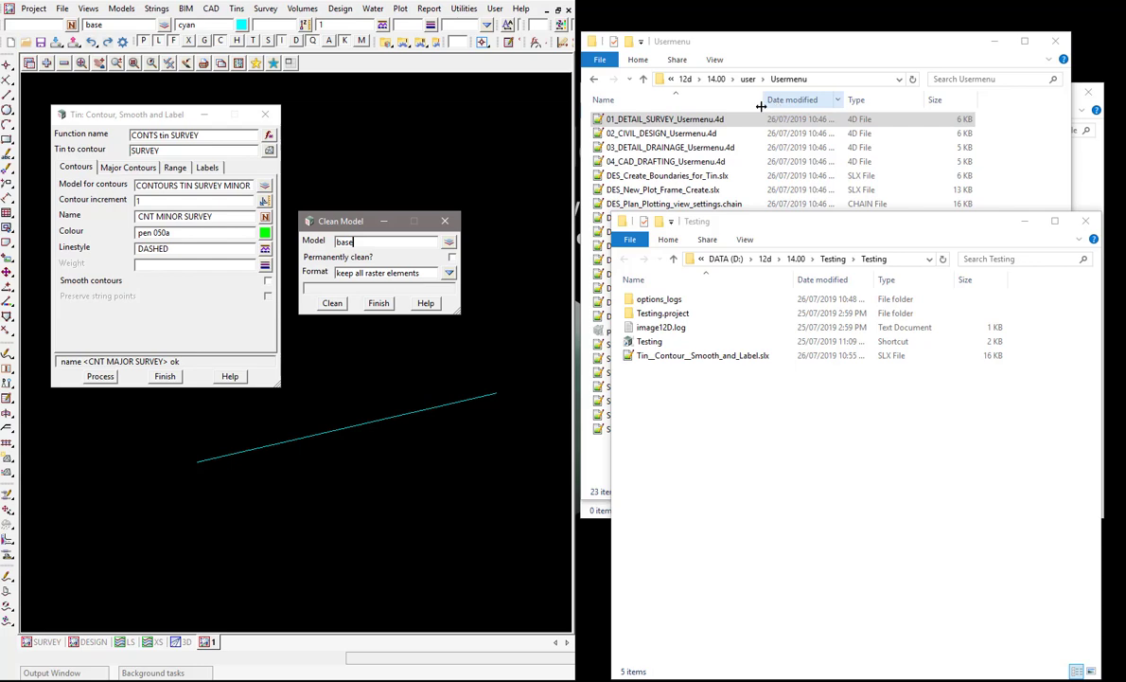
# Close the reloaded Clean Model panel and start a fresh one from Models > Utilities > Clean
pyautogui.click(493, 10)
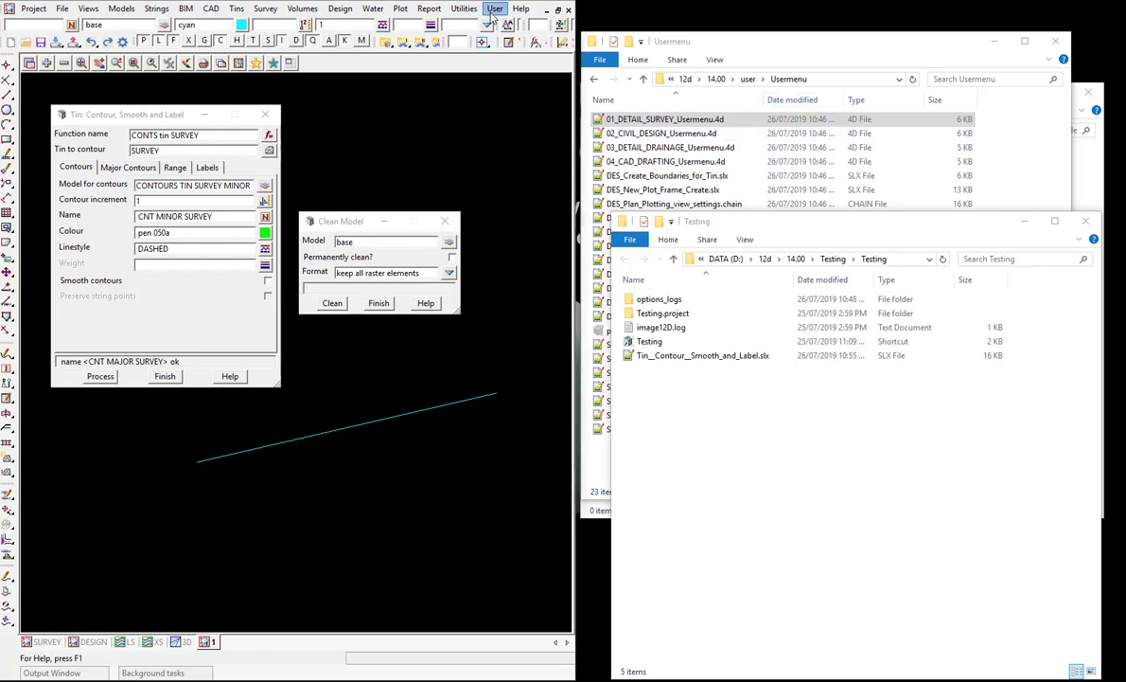
pyautogui.moveTo(509, 144)
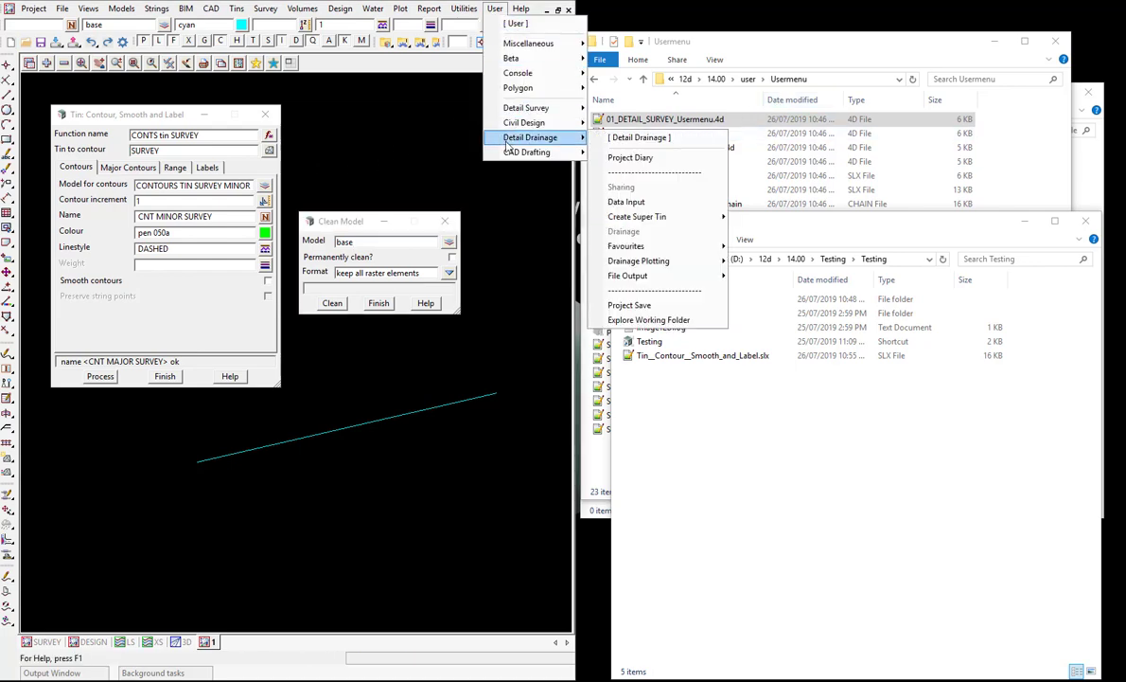
pyautogui.click(393, 147)
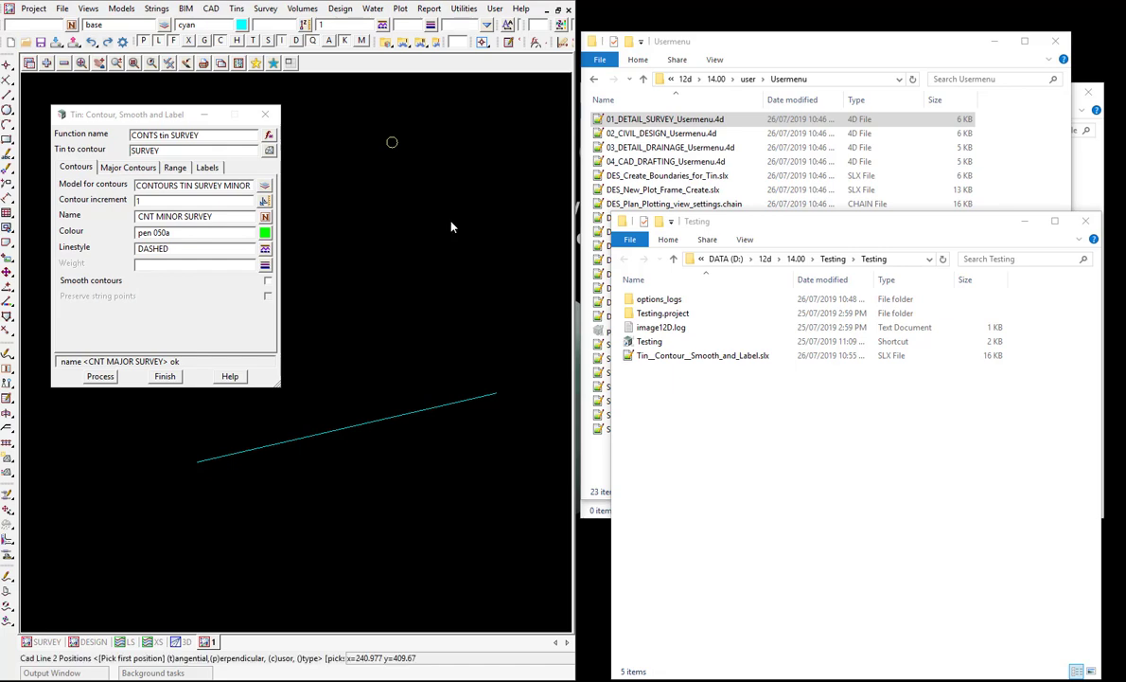
pyautogui.click(129, 17)
pyautogui.moveTo(132, 159)
pyautogui.click(264, 201)
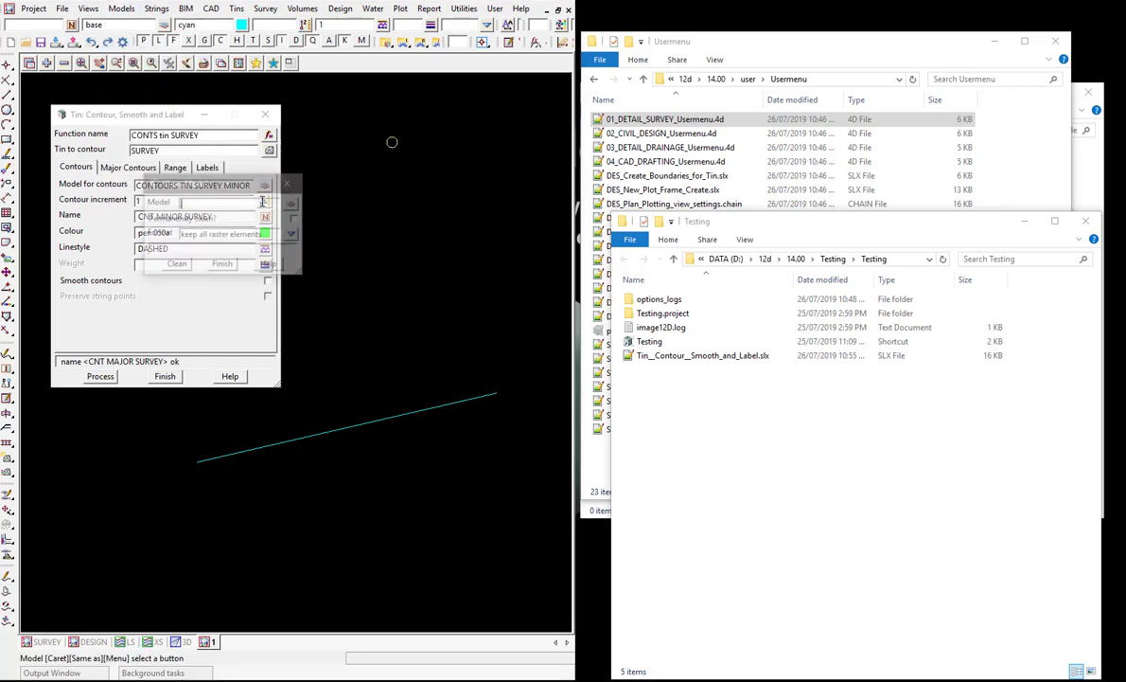
pyautogui.moveTo(189, 181); pyautogui.dragTo(345, 125)
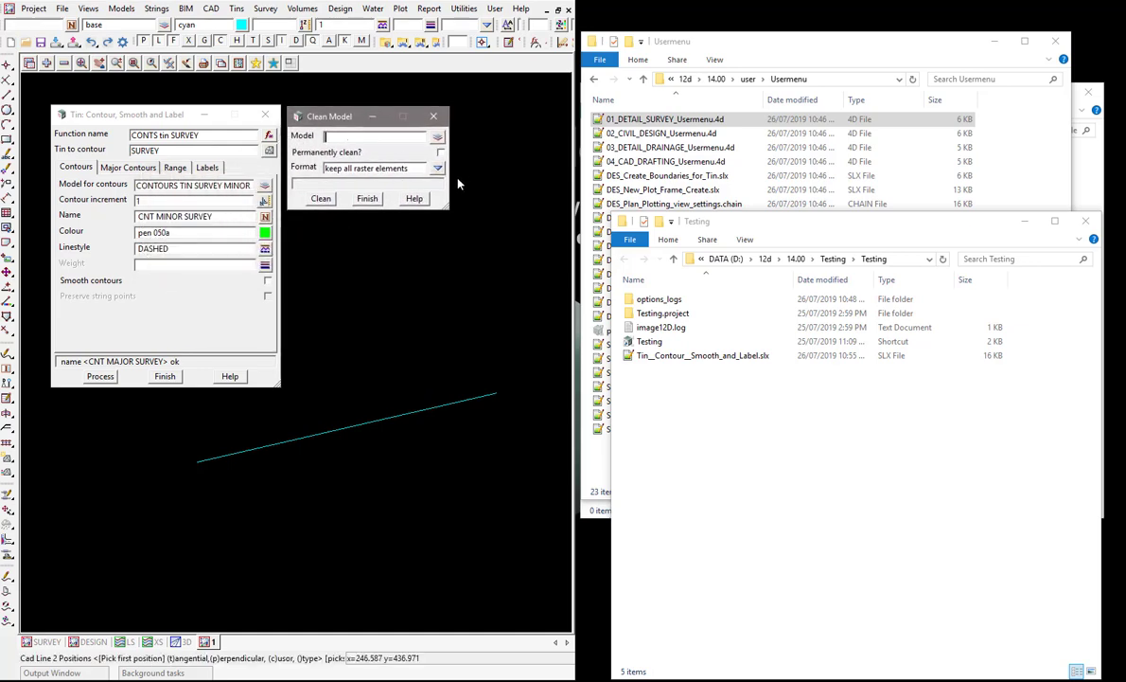
# Open the new Clean Model panel's dump settings, which propose the file Clean_Model.slx
pyautogui.click(296, 118)
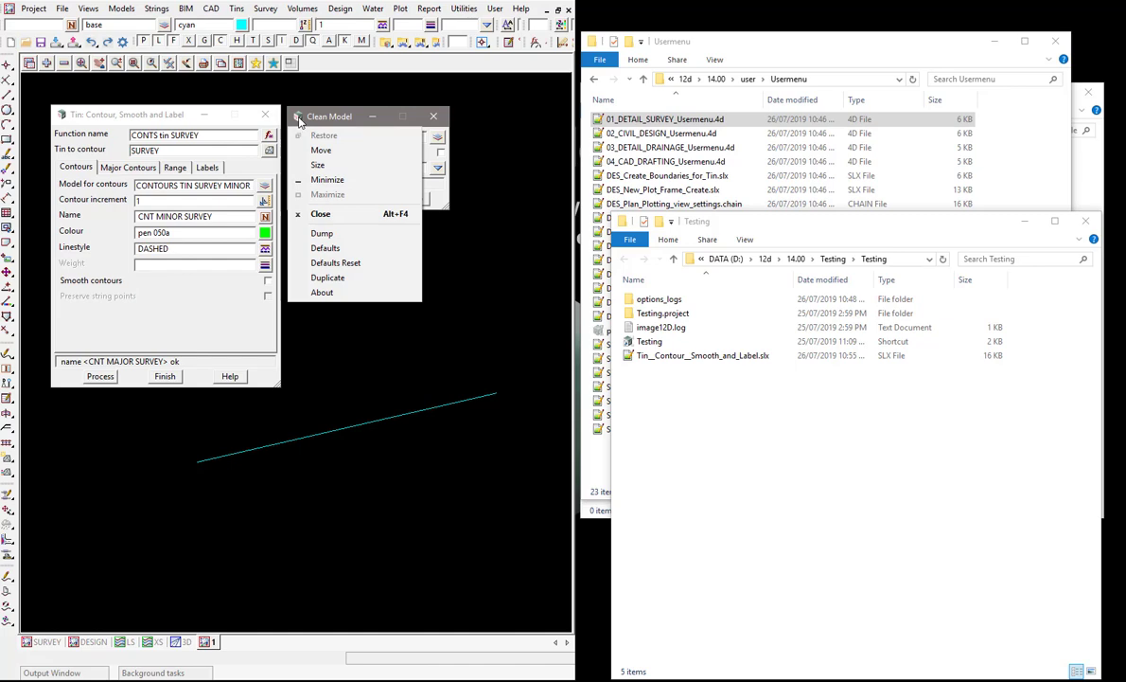
pyautogui.click(323, 233)
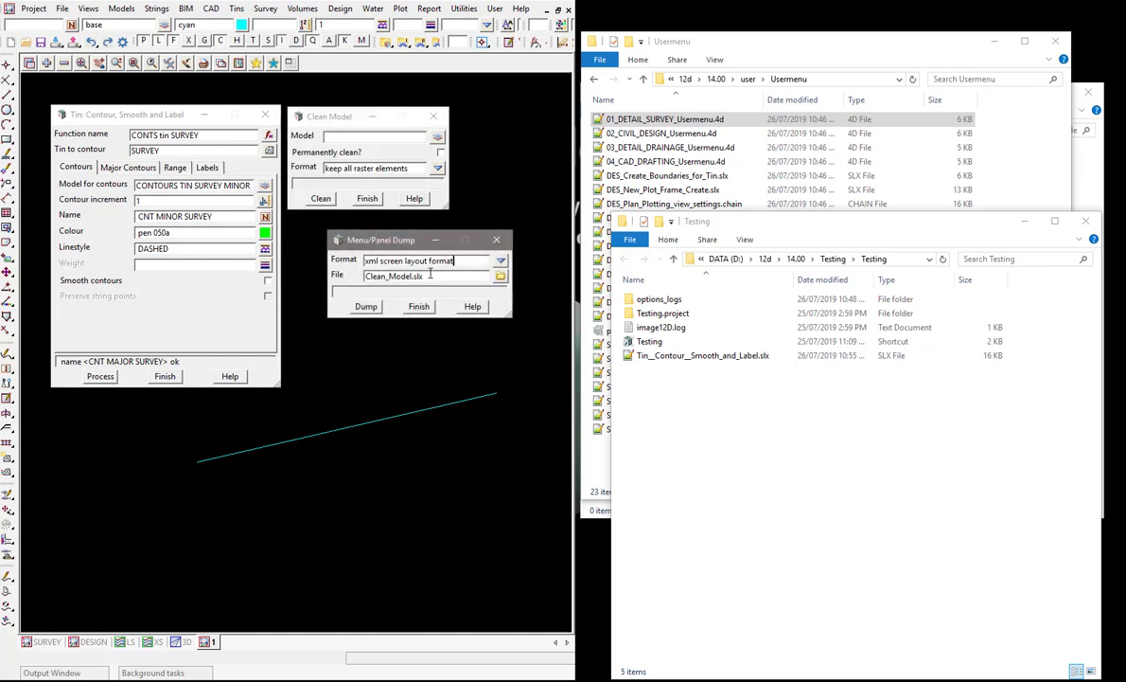
pyautogui.moveTo(415, 276); pyautogui.dragTo(349, 277)
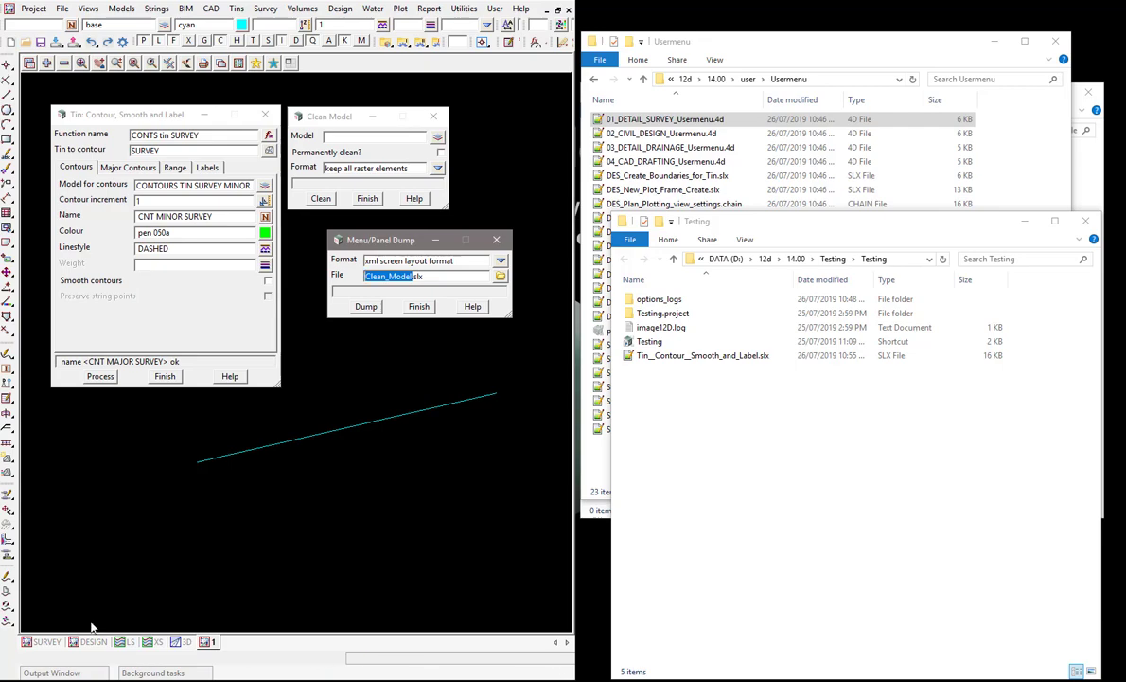
pyautogui.hotkey('alt', 'Tab')
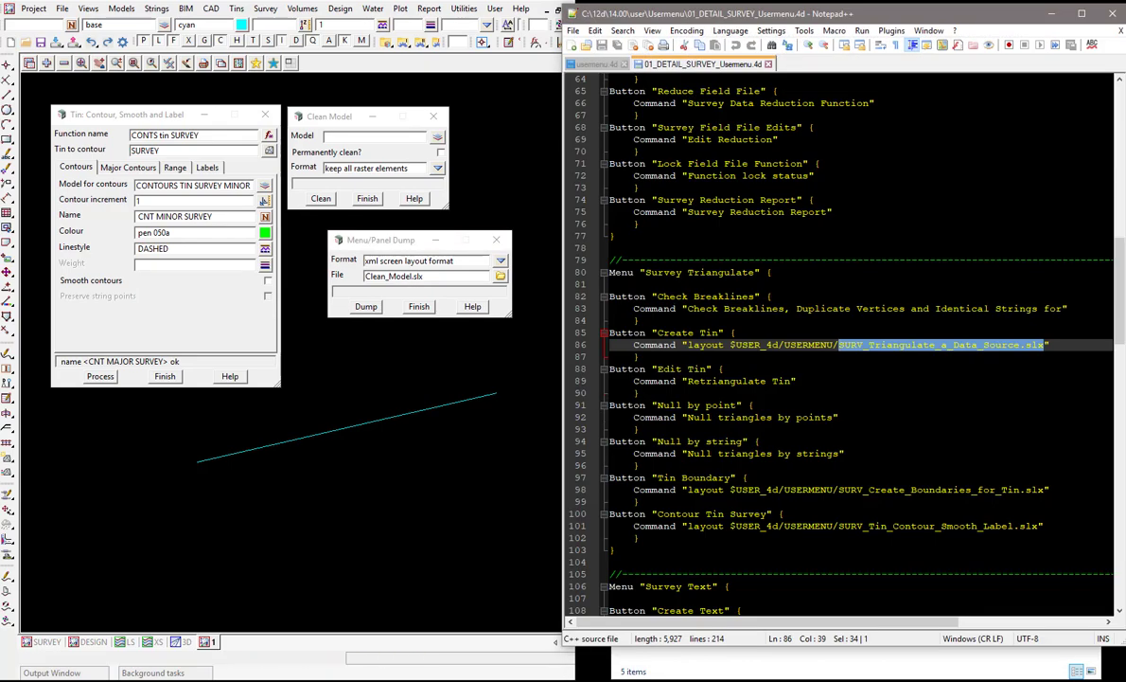
# Open the Tins > Check/clash > Check Breaklines panel named in the user menu file
pyautogui.moveTo(658, 297); pyautogui.dragTo(743, 297)
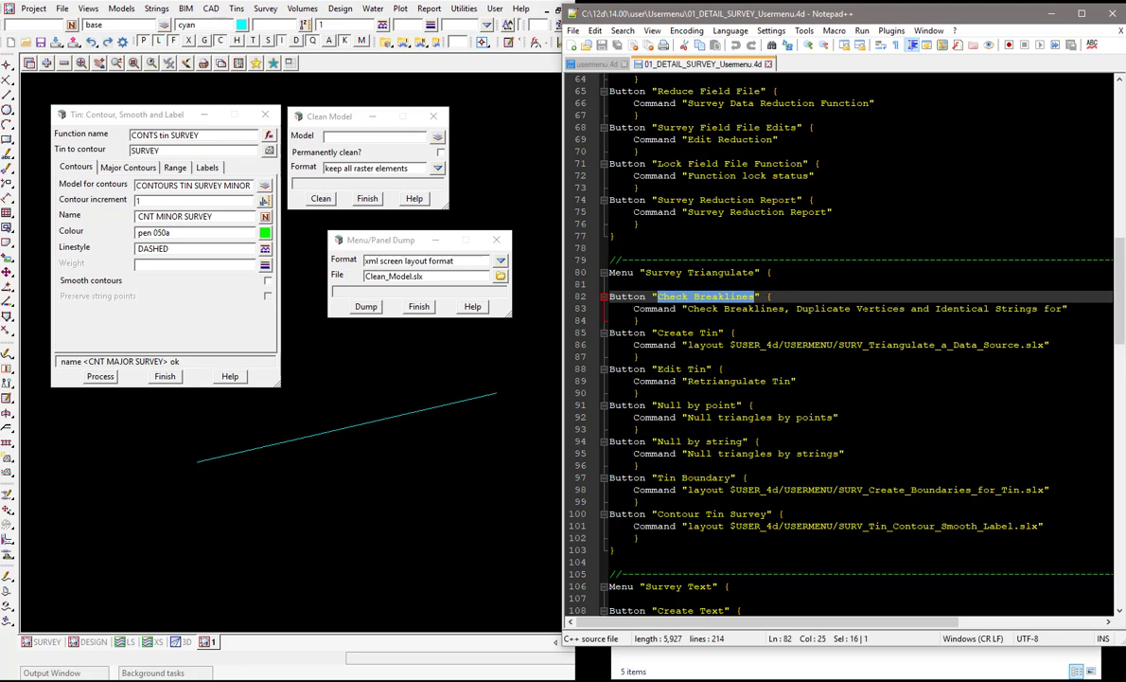
pyautogui.click(237, 8)
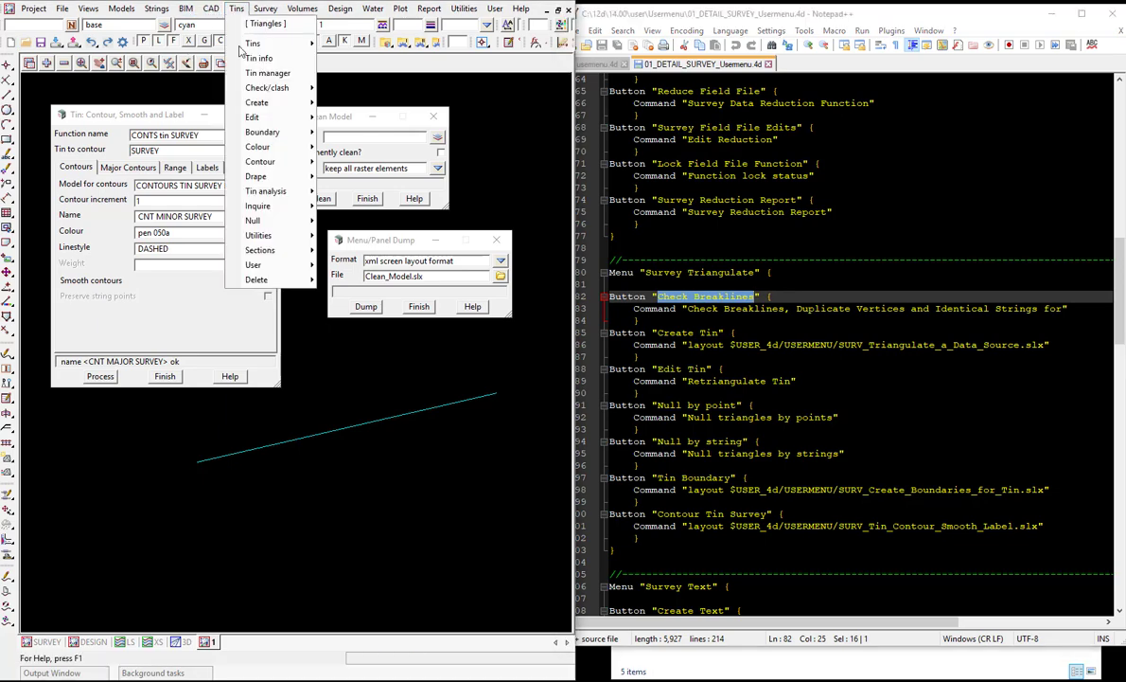
pyautogui.moveTo(258, 90)
pyautogui.click(350, 106)
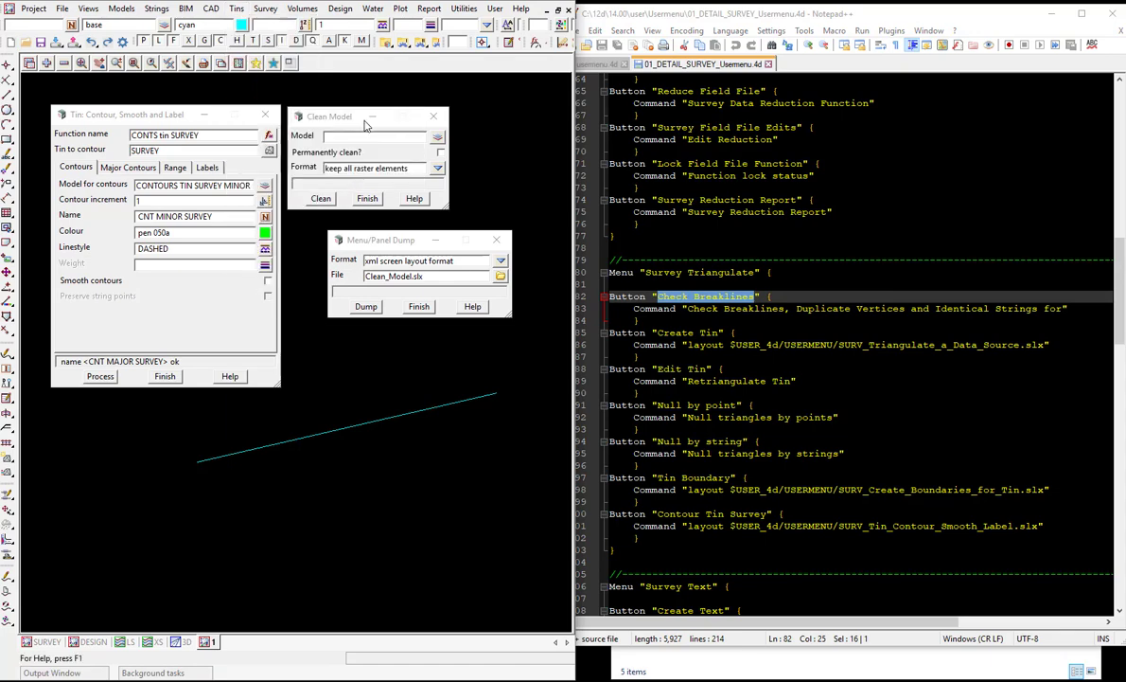
pyautogui.moveTo(397, 130); pyautogui.dragTo(74, 111)
# Inspect the check panel's default Check_Breaklines dump file name, then close the dump without saving
pyautogui.click(57, 106)
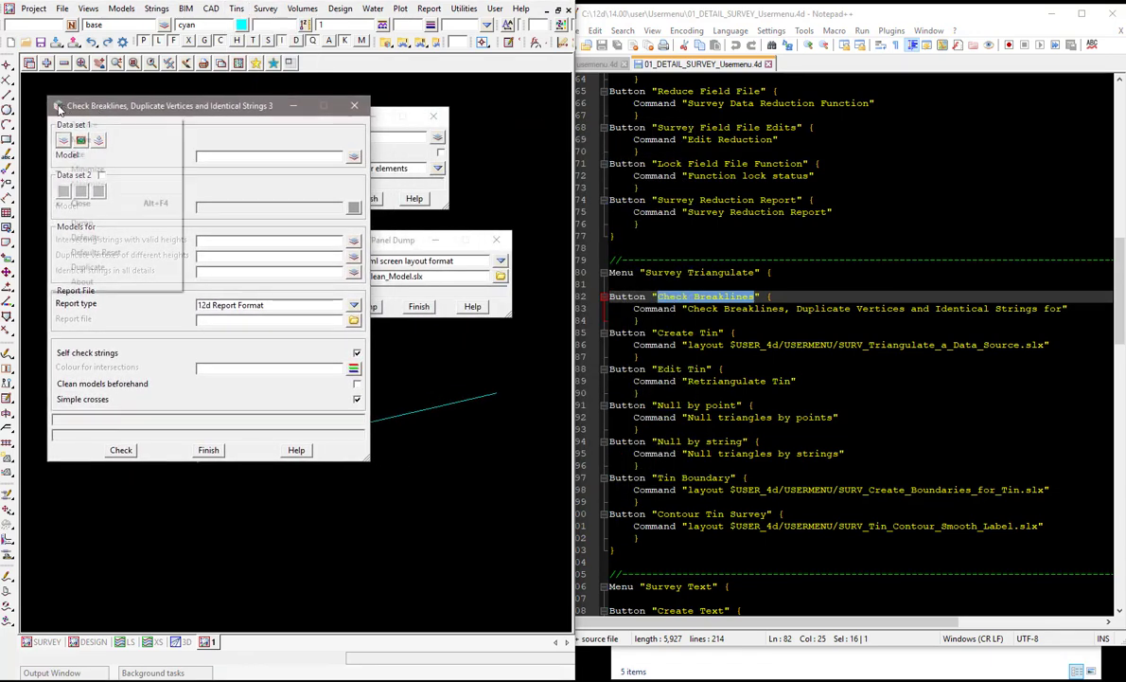
pyautogui.click(68, 221)
pyautogui.click(133, 267)
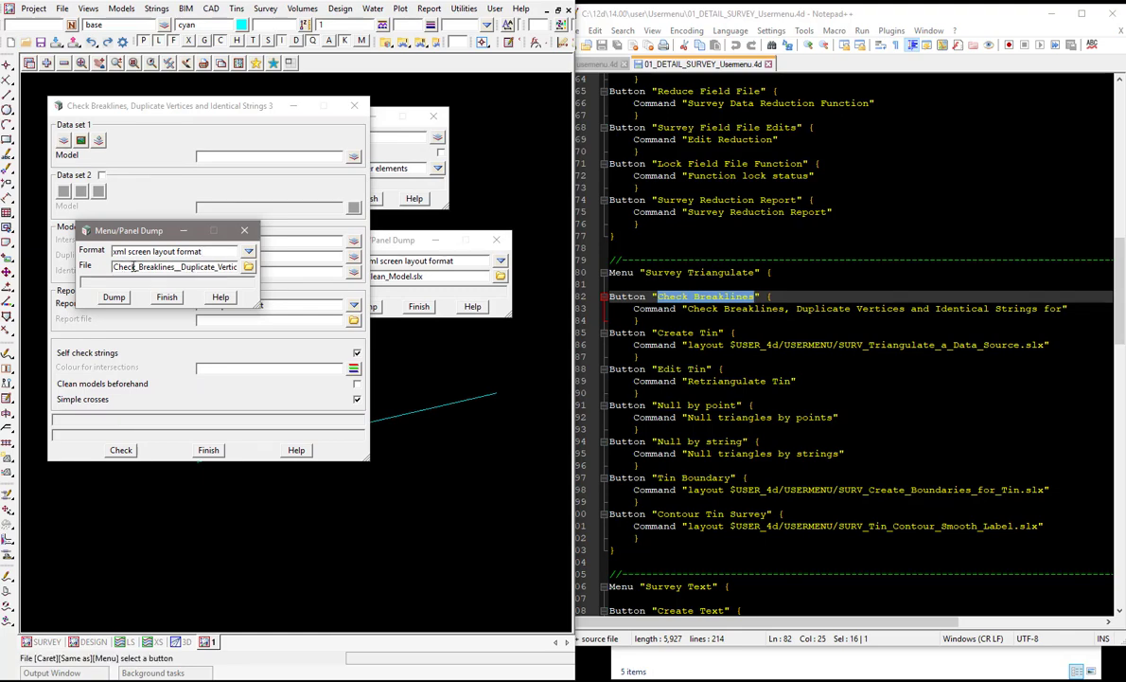
pyautogui.moveTo(132, 267); pyautogui.dragTo(137, 267)
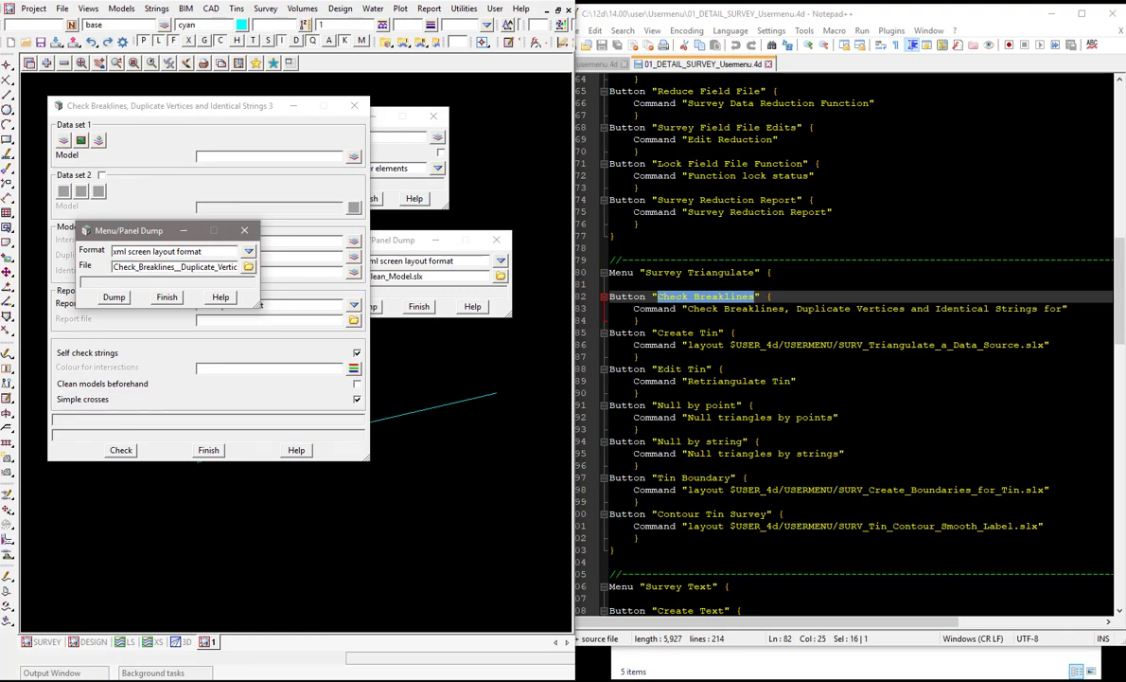
pyautogui.doubleClick(793, 308)
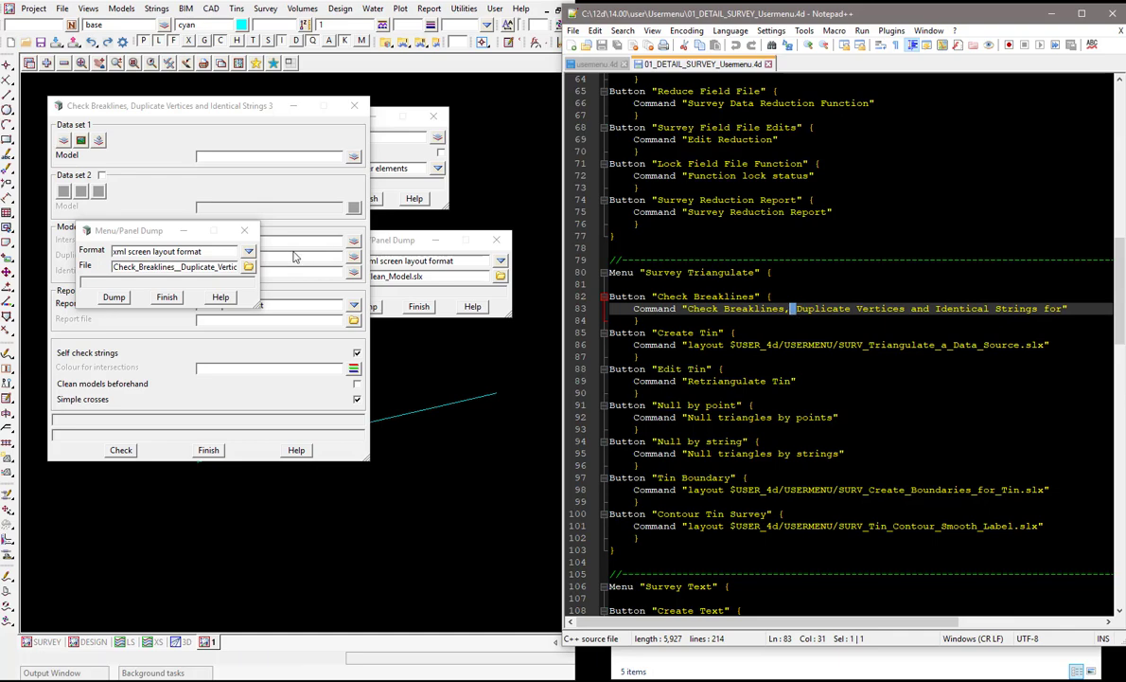
pyautogui.click(161, 269)
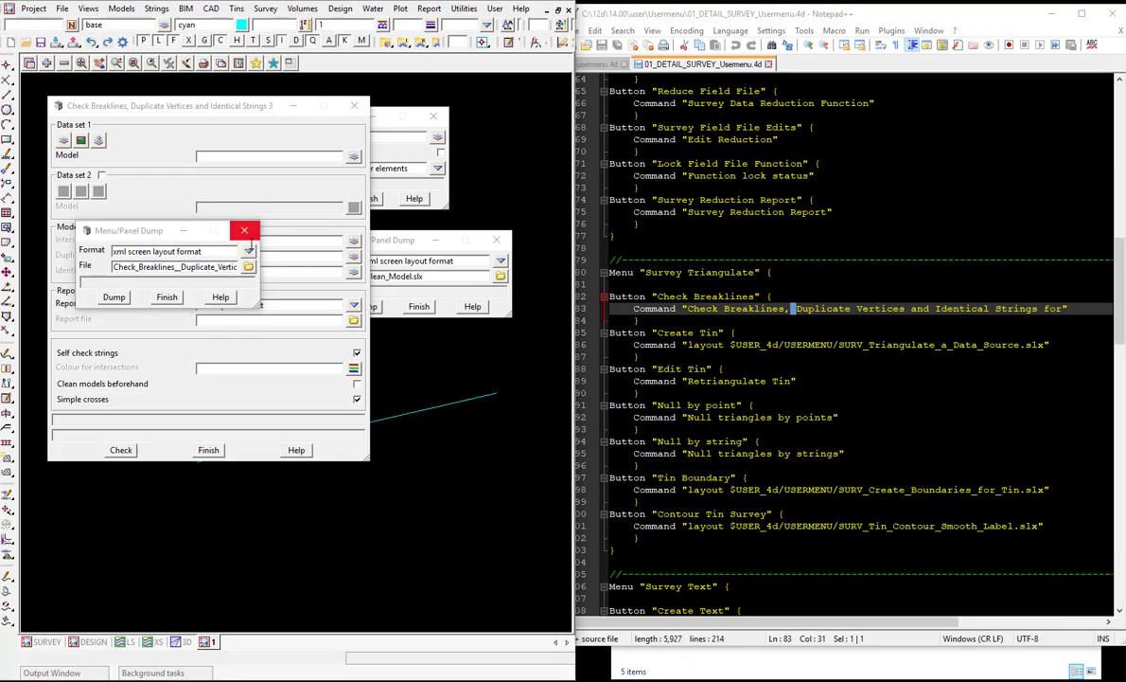
pyautogui.click(244, 230)
# Close the Check Breaklines, Clean Model and dump panels and widen the 12d Model window
pyautogui.click(208, 449)
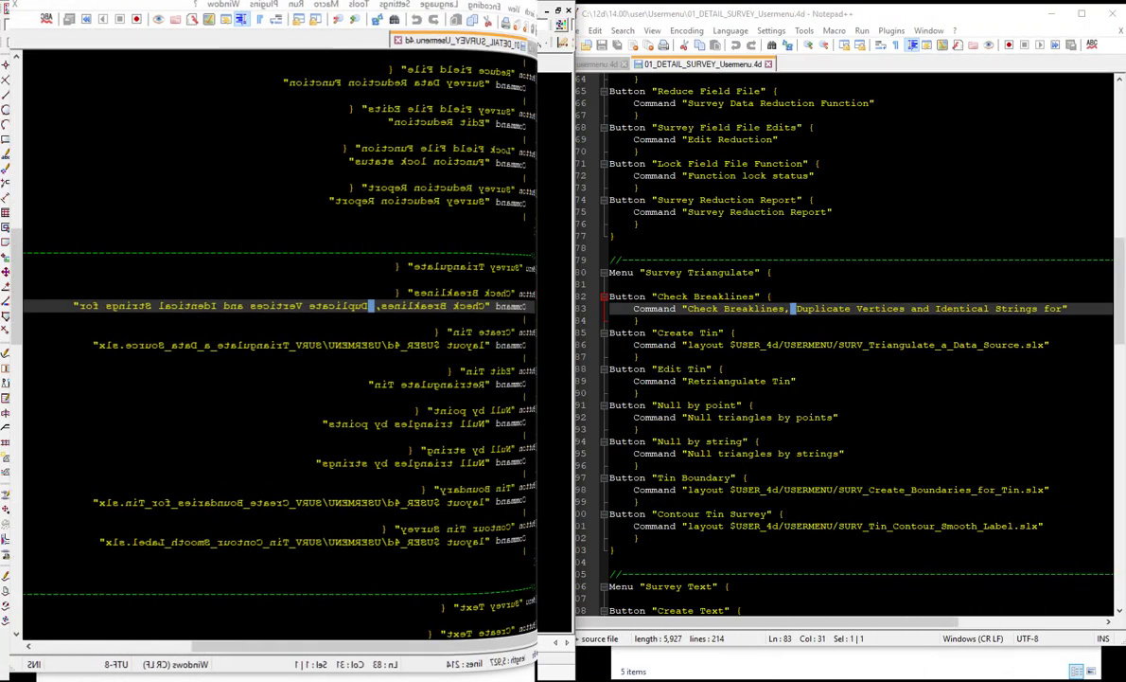
pyautogui.click(367, 198)
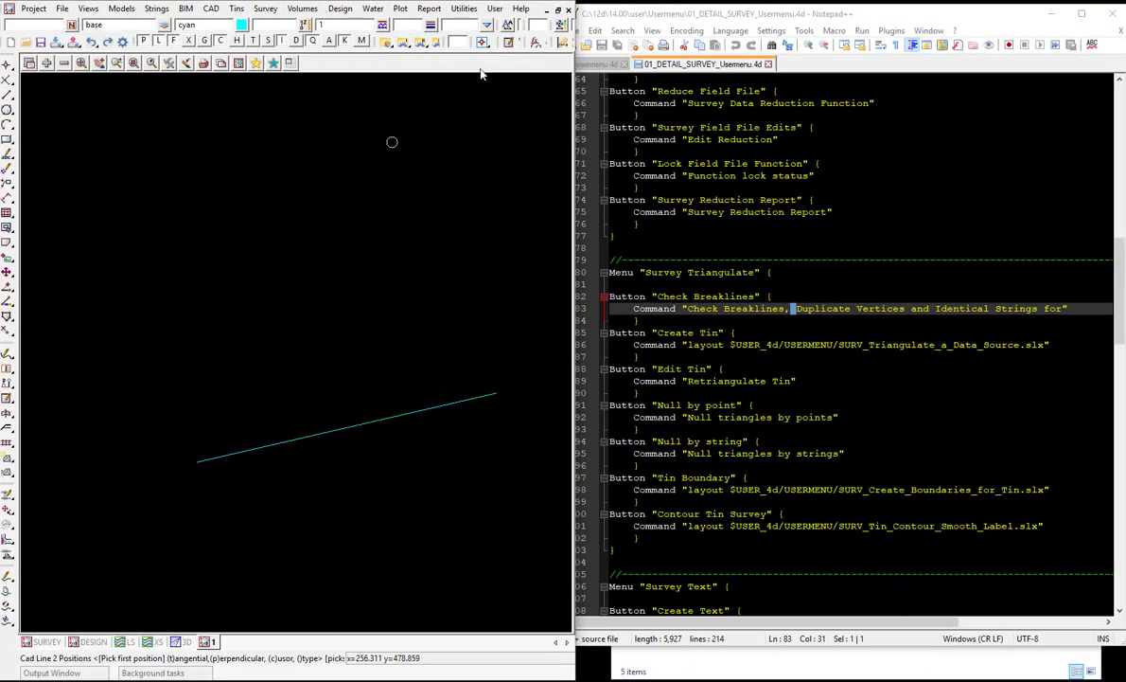
pyautogui.click(495, 9)
pyautogui.click(495, 8)
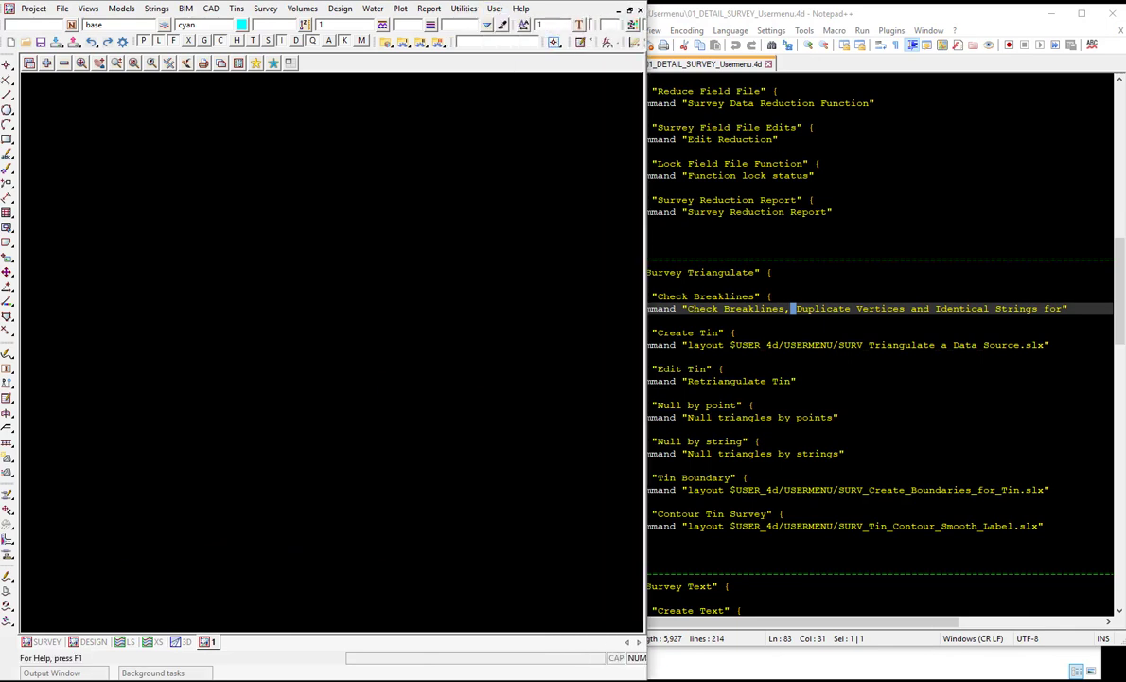
# Tear off the User > Civil Design submenu as a floating panel over the canvas
pyautogui.click(496, 8)
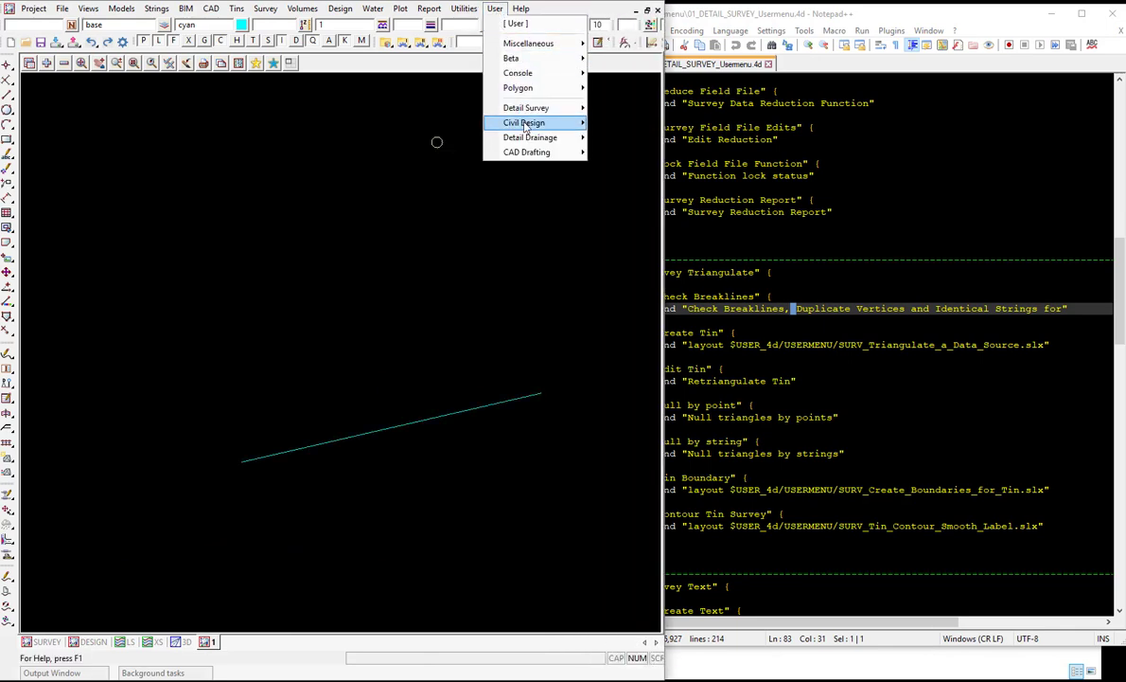
pyautogui.moveTo(563, 122)
pyautogui.click(616, 123)
pyautogui.moveTo(635, 127); pyautogui.dragTo(340, 172)
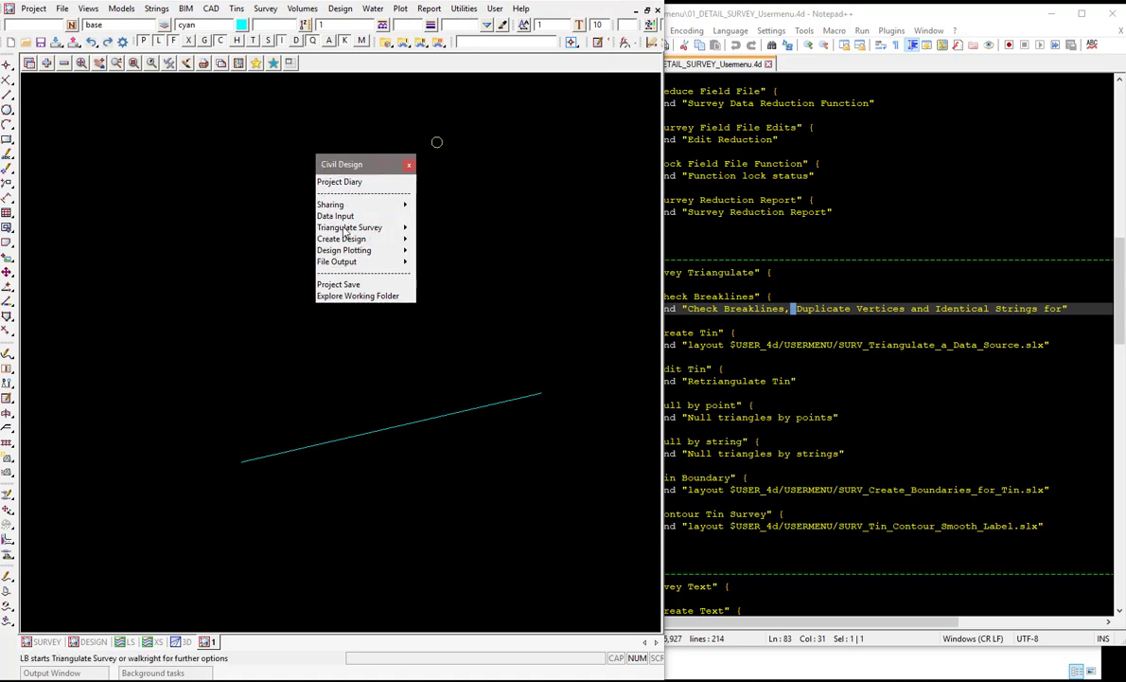
# Review the Triangulate Survey and Create Design workflow items, close those panels, and reopen User
pyautogui.click(397, 227)
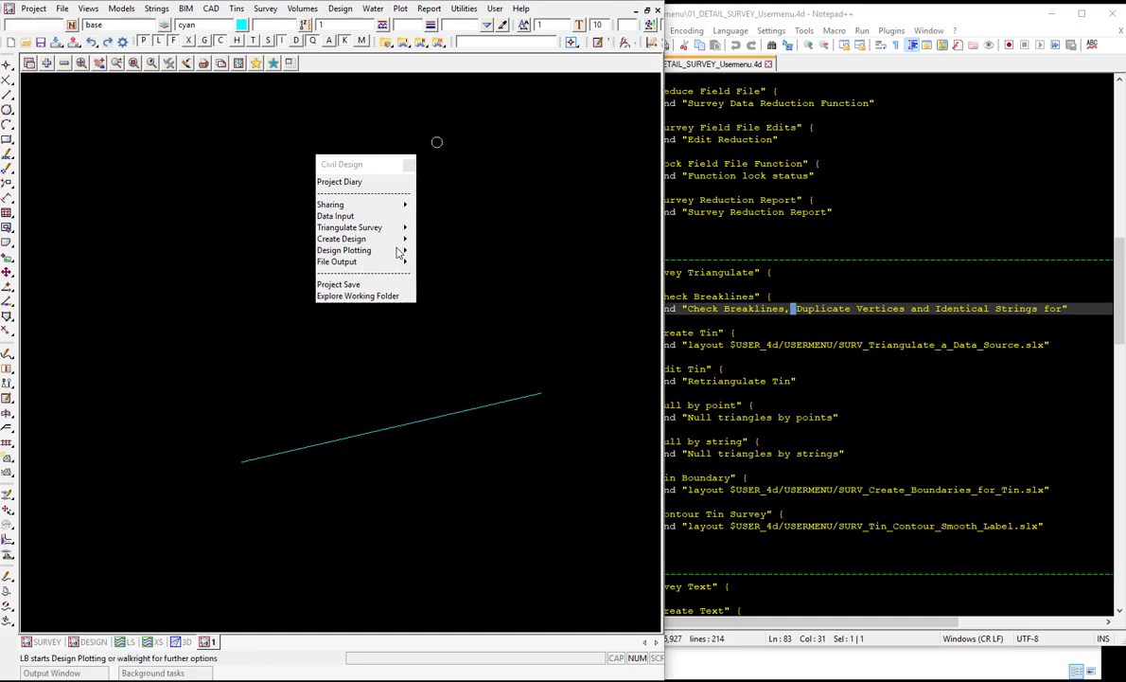
pyautogui.click(400, 239)
pyautogui.moveTo(471, 245); pyautogui.dragTo(478, 239)
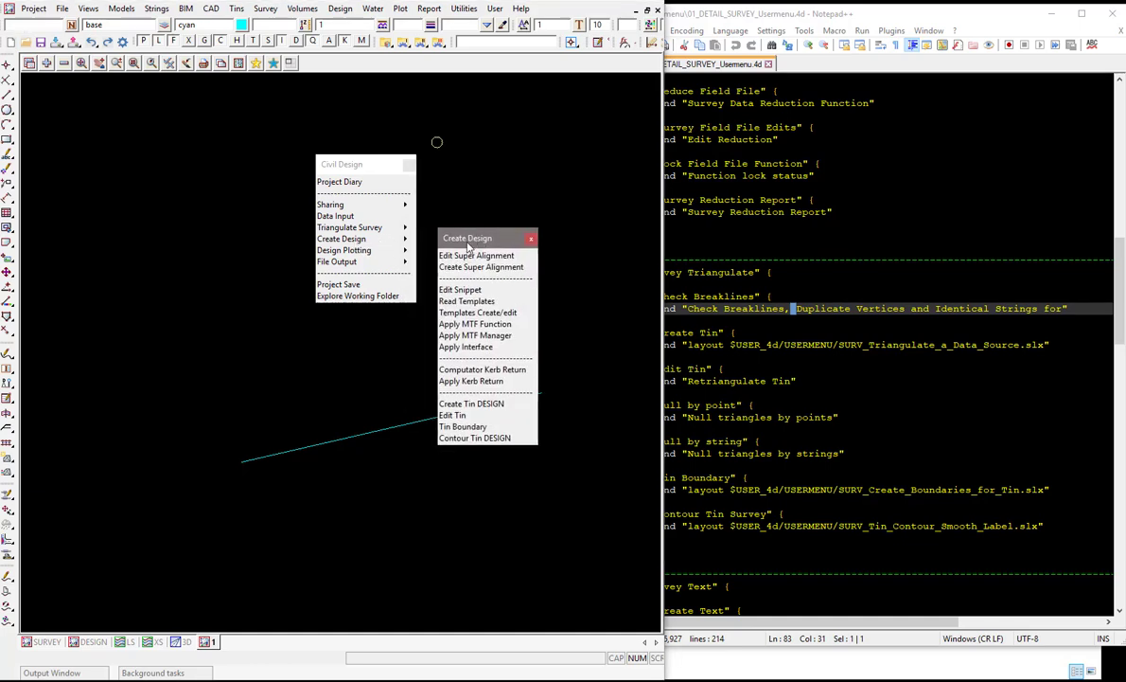
pyautogui.click(531, 238)
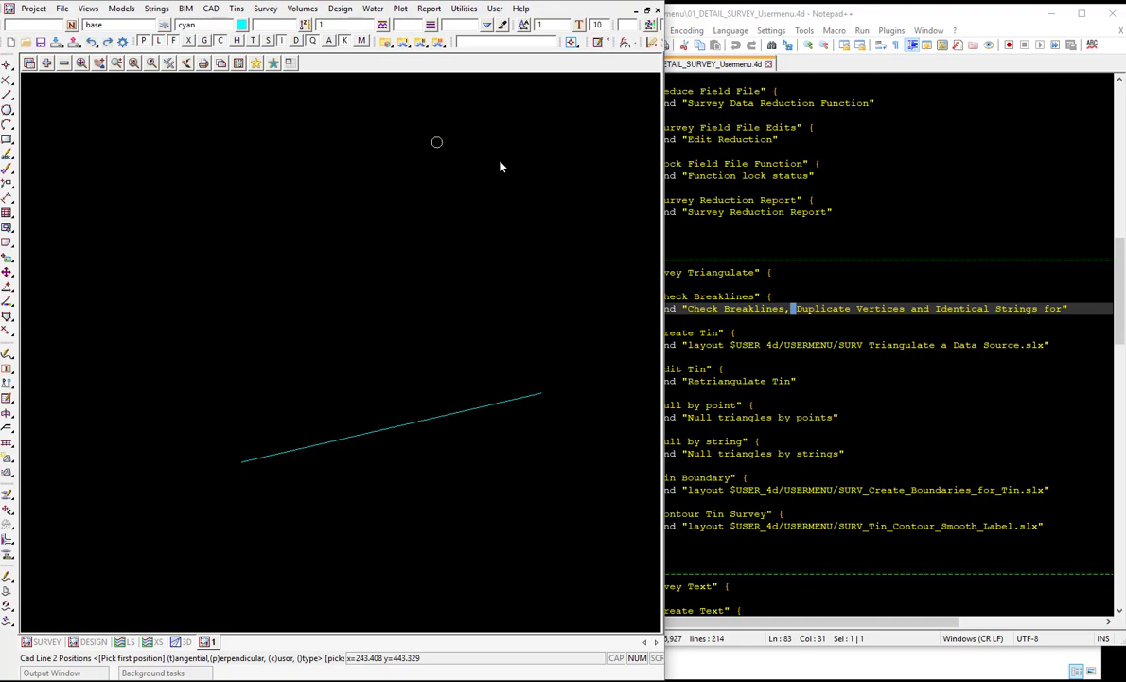
pyautogui.click(464, 8)
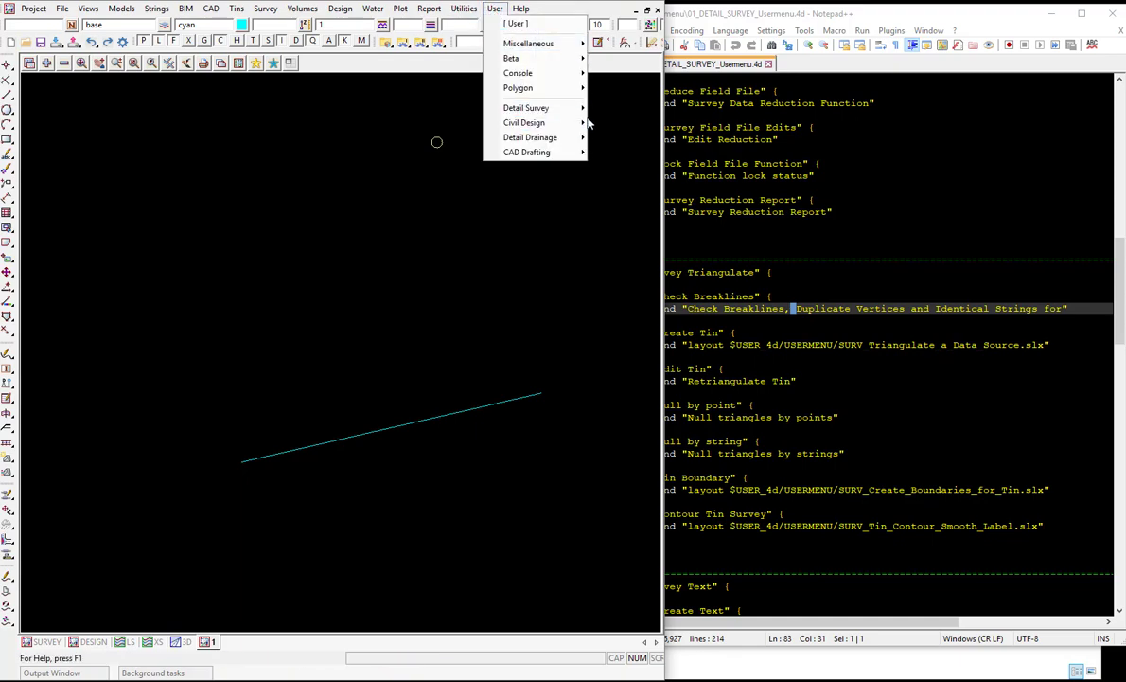